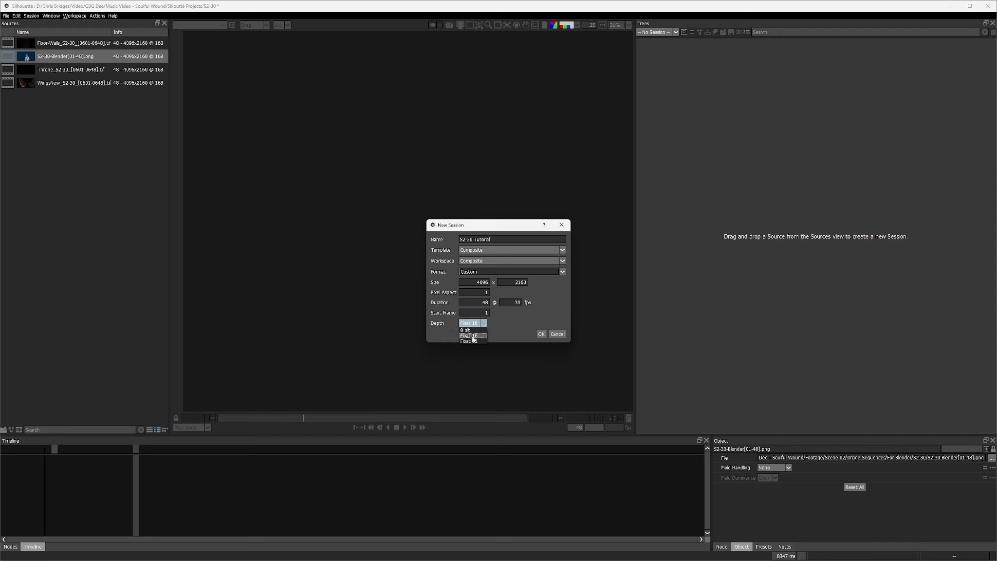
- Create the S2-30 Tutorial session with Float 16 depth and move its source node up and away from the Output node
{"action": "left_click", "coordinate": [470, 336]}
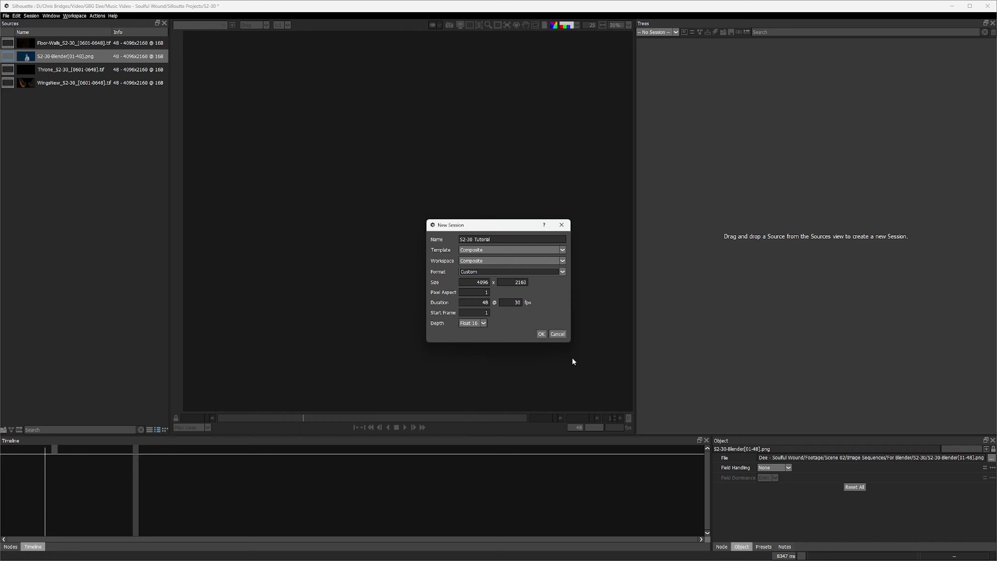
{"action": "left_click", "coordinate": [541, 334]}
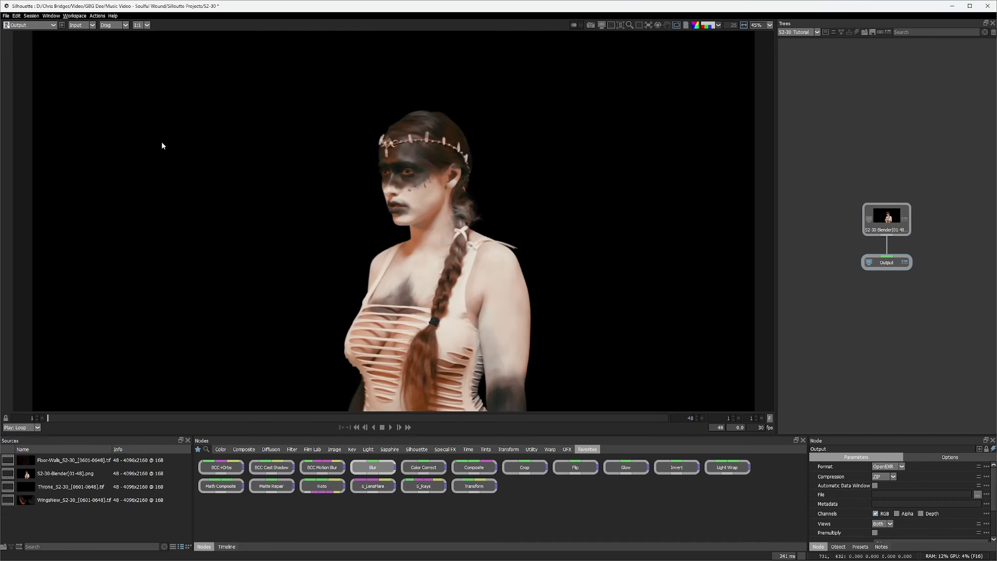
{"action": "left_click_drag", "start_coordinate": [898, 220], "coordinate": [837, 123]}
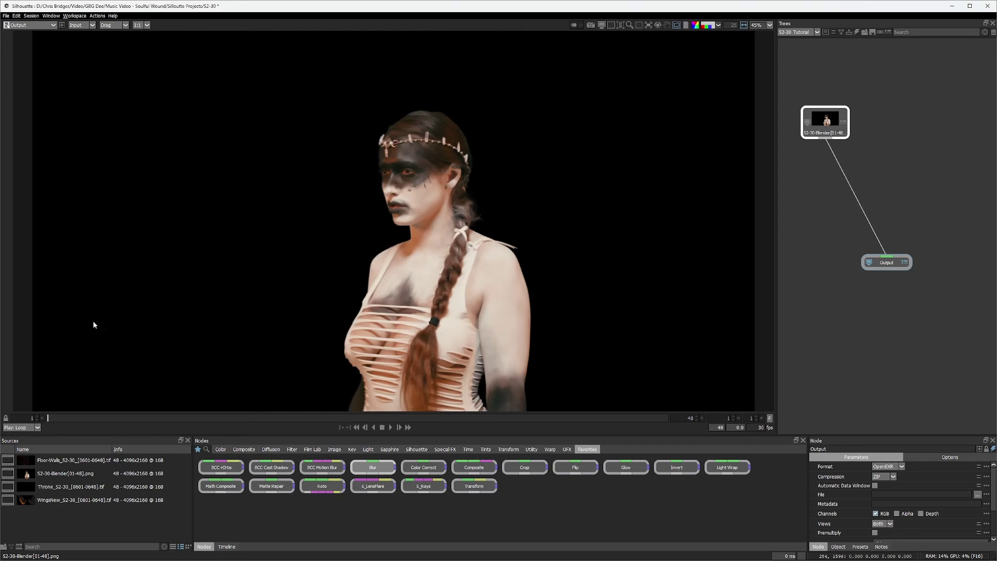
- Switch to the Ultra-Wide workspace, then narrow the Sources and Trees areas to enlarge the viewer
{"action": "left_click", "coordinate": [76, 17]}
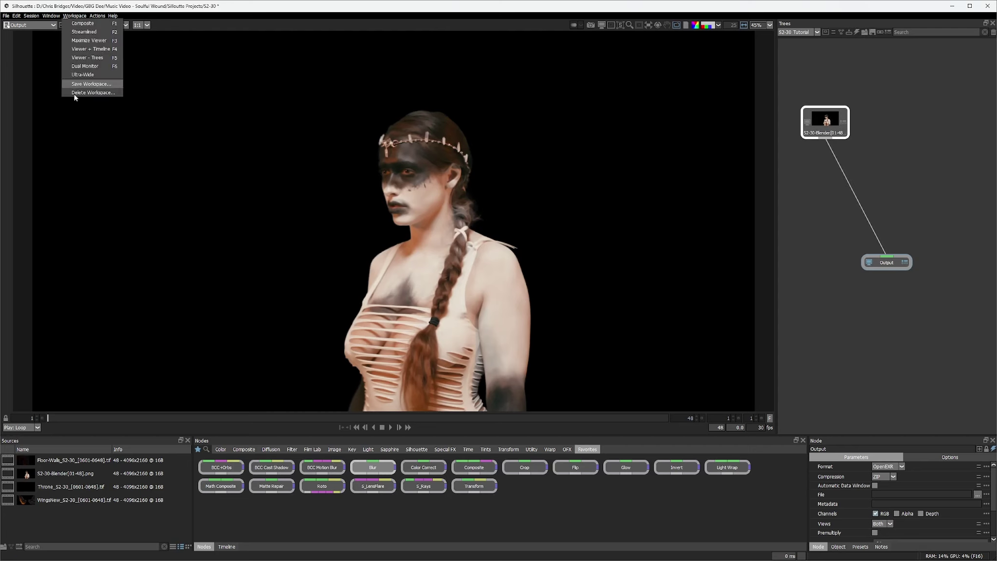
{"action": "left_click", "coordinate": [83, 74]}
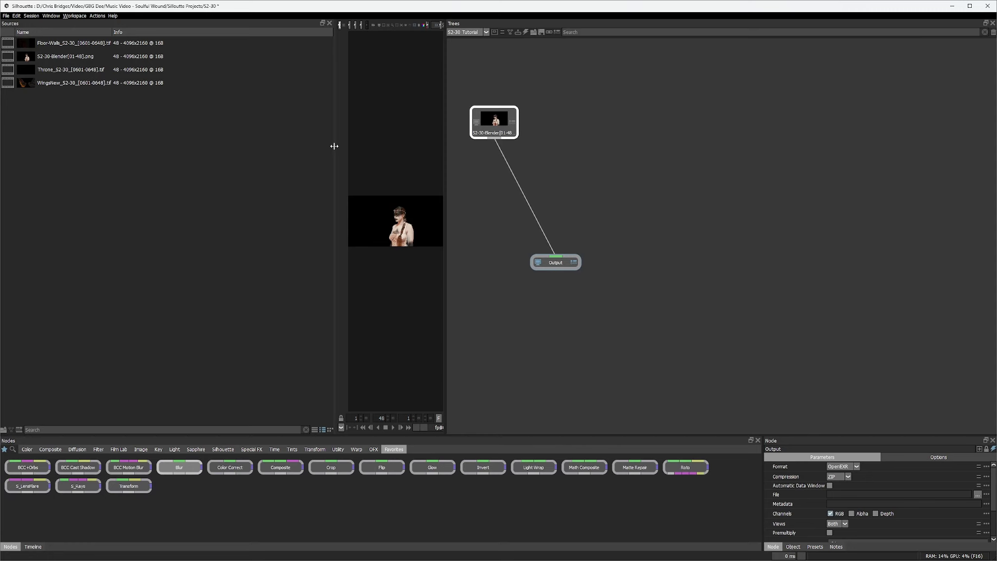
{"action": "left_click_drag", "start_coordinate": [334, 147], "coordinate": [113, 155]}
{"action": "left_click_drag", "start_coordinate": [444, 171], "coordinate": [689, 183]}
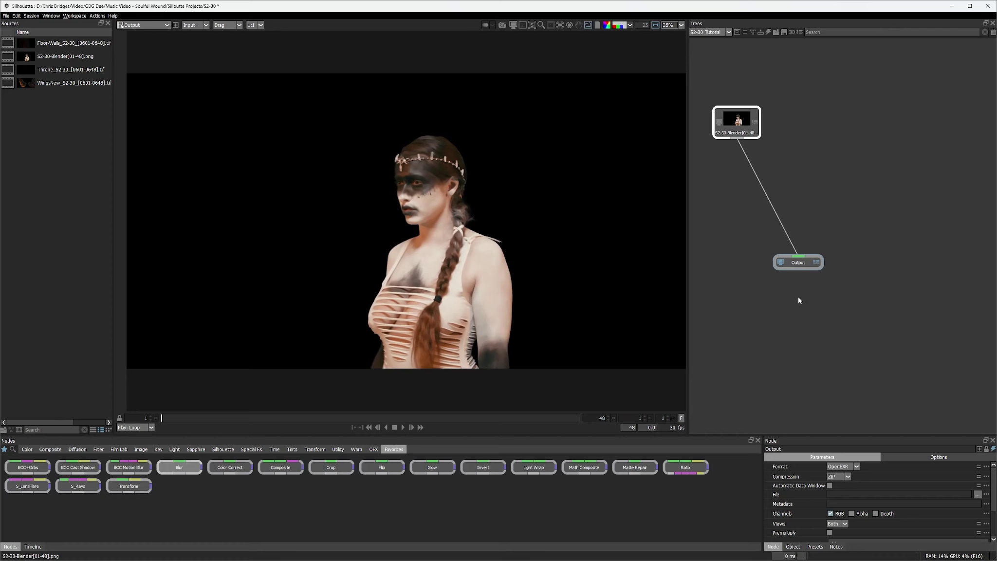
- Disconnect the S2-30-Blender source from Output, move it farther up, and show the source and Output nodes in turn in the viewer
{"action": "scroll", "coordinate": [799, 301], "scroll_direction": "down", "scroll_amount": 3}
{"action": "scroll", "coordinate": [799, 301], "scroll_direction": "up", "scroll_amount": 2}
{"action": "left_click_drag", "start_coordinate": [793, 312], "coordinate": [816, 328]}
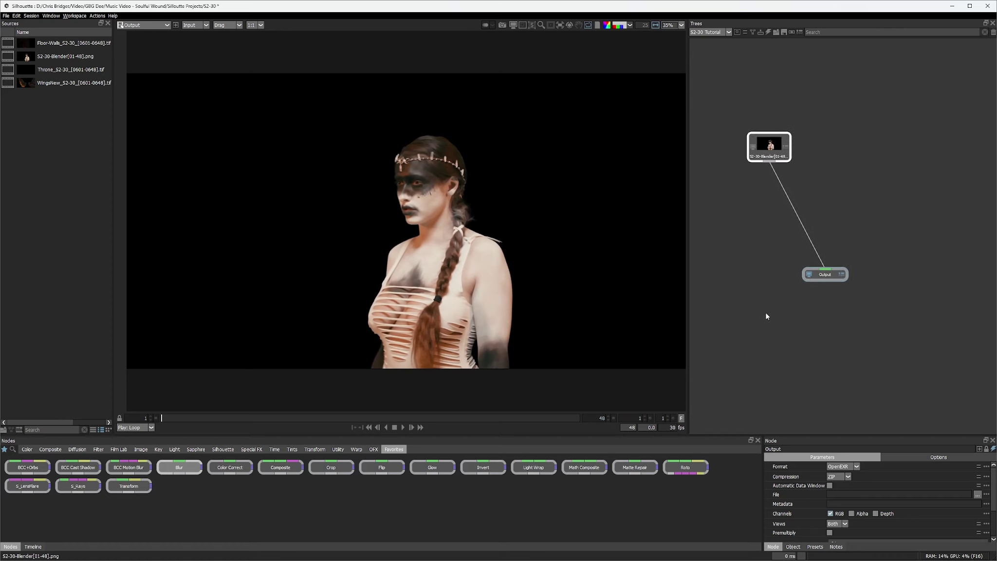
{"action": "left_click", "coordinate": [812, 243]}
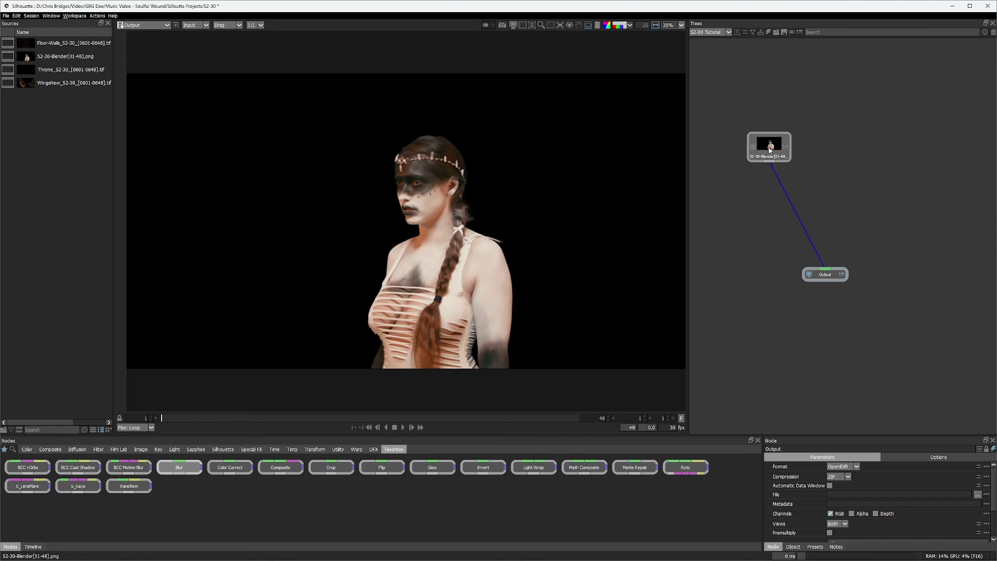
{"action": "left_click_drag", "start_coordinate": [770, 150], "coordinate": [738, 111]}
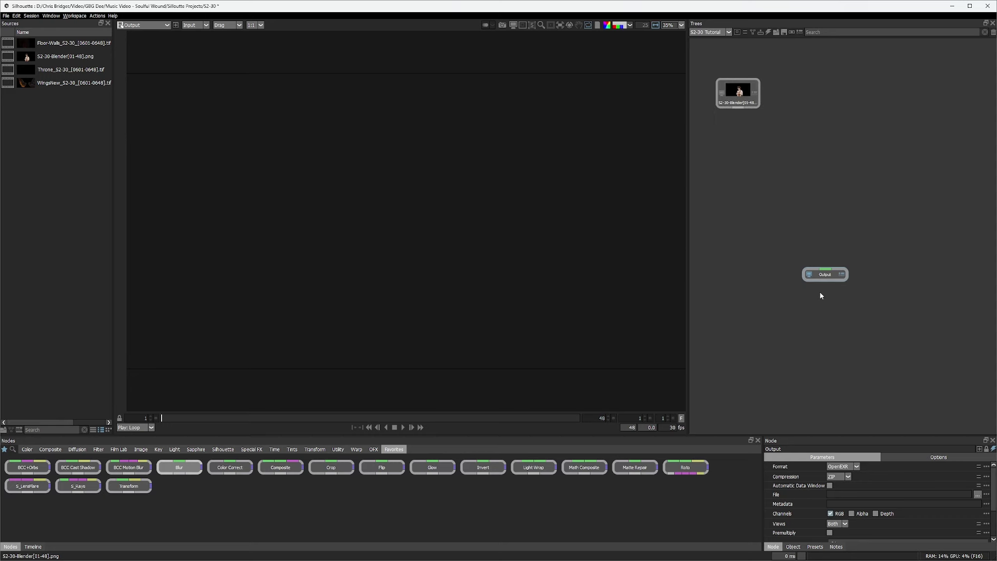
{"action": "left_click", "coordinate": [754, 94]}
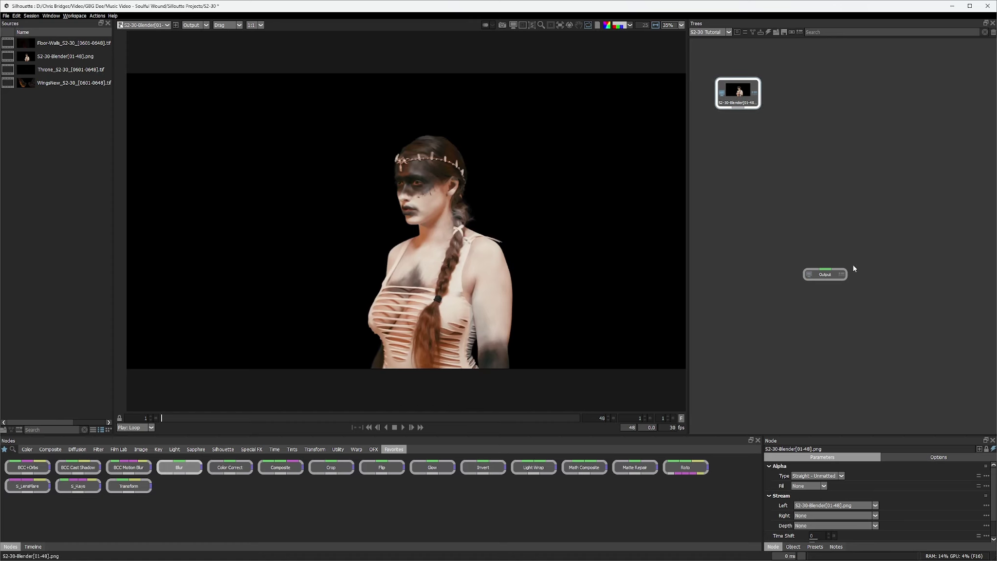
{"action": "left_click", "coordinate": [827, 276]}
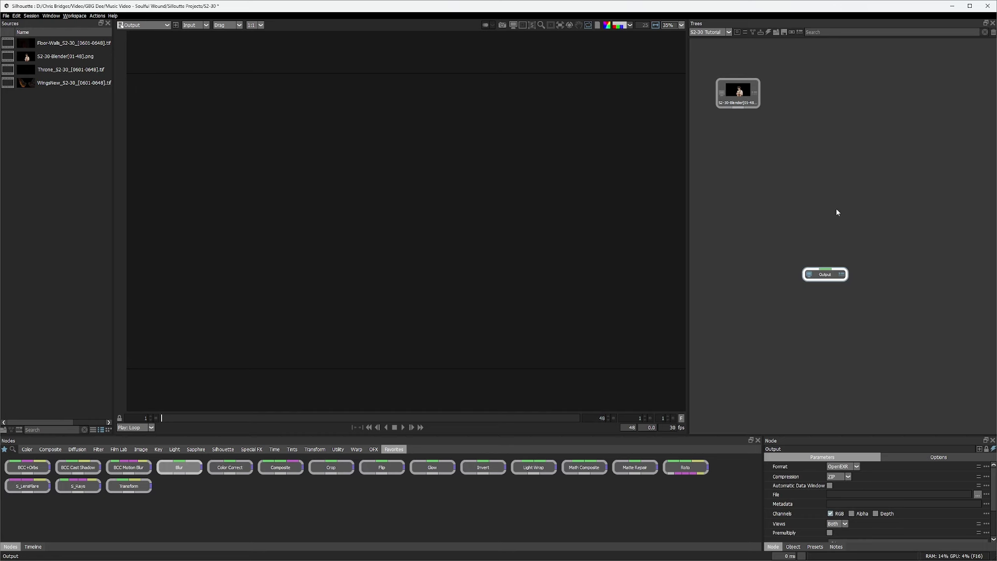
- Add the Floor-Walls, Throne and WingsNew sources to the tree, stagger them diagonally above S2-30-Blender, and move Output clear of them
{"action": "left_click", "coordinate": [42, 46]}
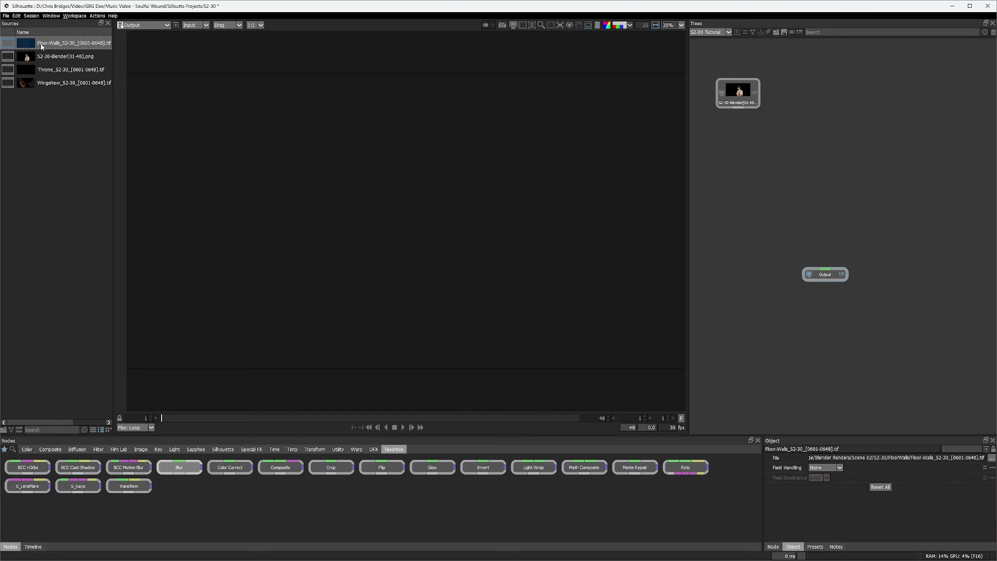
{"action": "left_click_drag", "start_coordinate": [43, 47], "coordinate": [862, 82]}
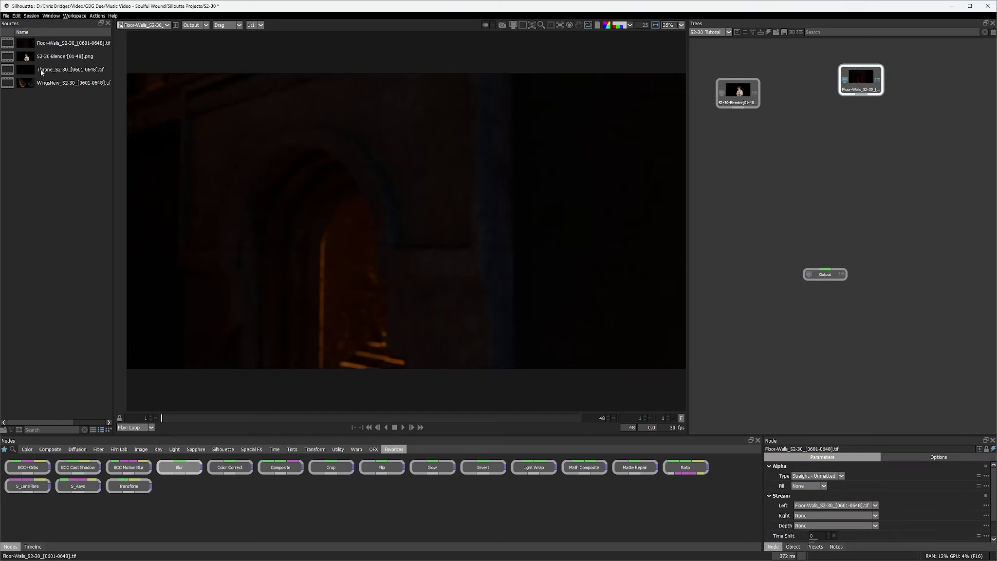
{"action": "left_click", "coordinate": [43, 84]}
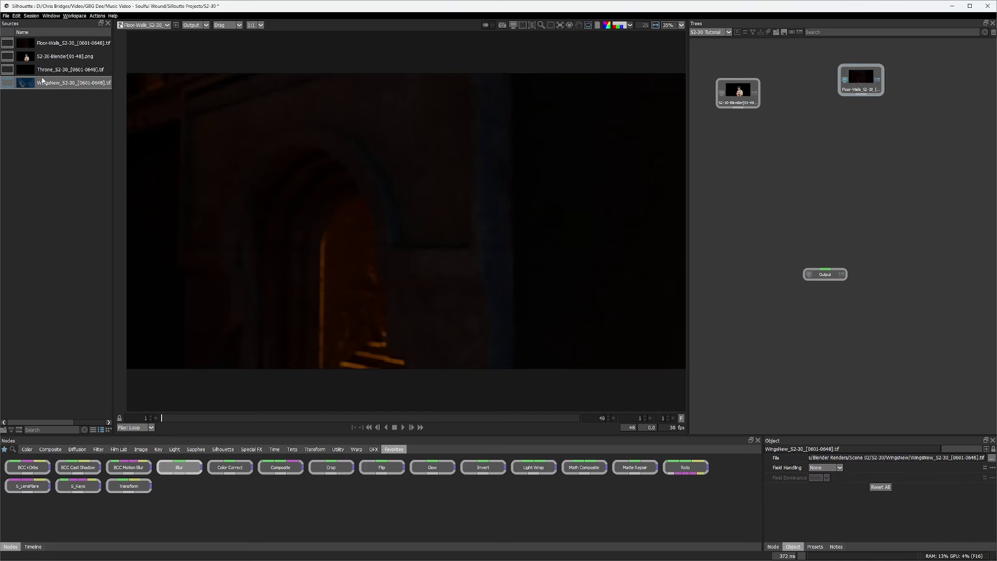
{"action": "left_click_drag", "start_coordinate": [42, 69], "coordinate": [821, 132]}
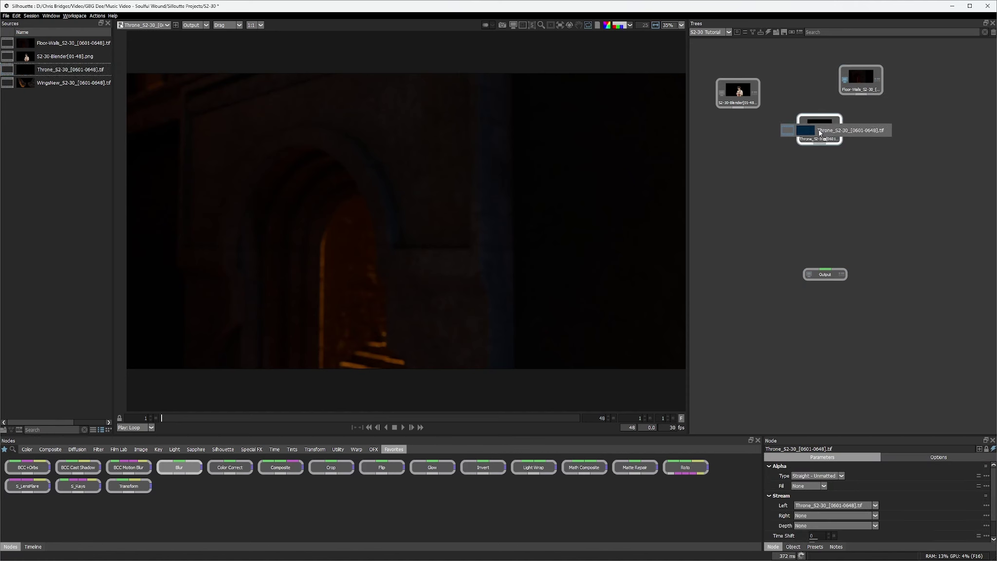
{"action": "left_click_drag", "start_coordinate": [48, 85], "coordinate": [778, 171]}
{"action": "left_click_drag", "start_coordinate": [740, 101], "coordinate": [729, 218]}
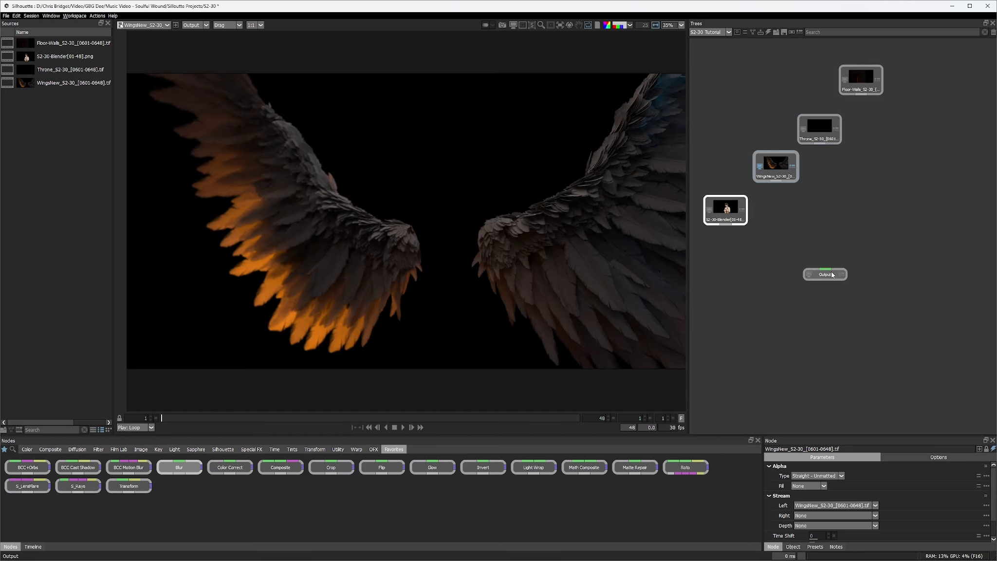
{"action": "left_click_drag", "start_coordinate": [832, 275], "coordinate": [919, 307]}
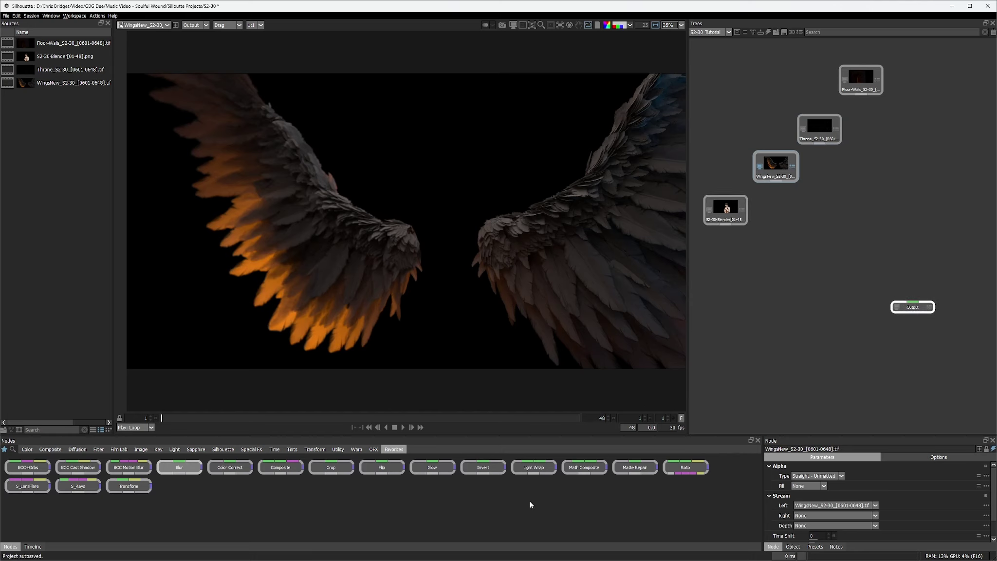
- Examine the timeline and the node library categories, including Color, Composite, Diffusion, Filter, Sapphire and OFX, ending on Favorites
{"action": "left_click", "coordinate": [33, 547]}
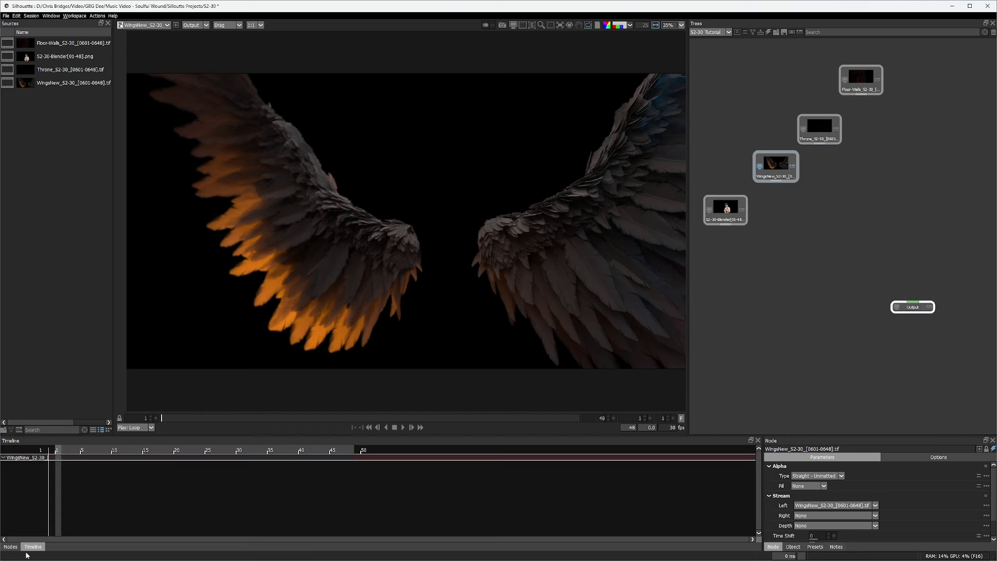
{"action": "left_click", "coordinate": [10, 547]}
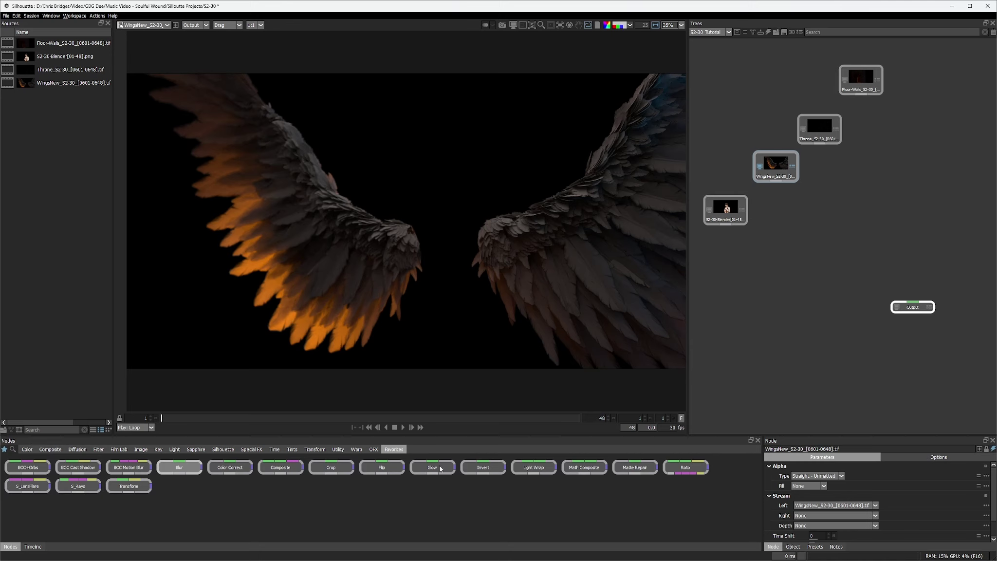
{"action": "left_click", "coordinate": [27, 449]}
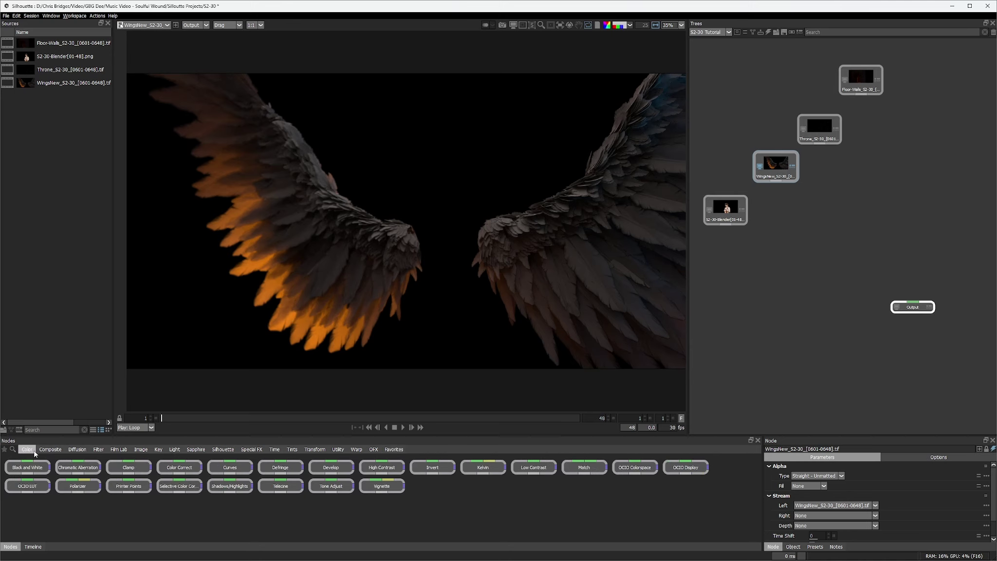
{"action": "left_click", "coordinate": [51, 449]}
{"action": "left_click", "coordinate": [78, 450]}
{"action": "left_click", "coordinate": [99, 449]}
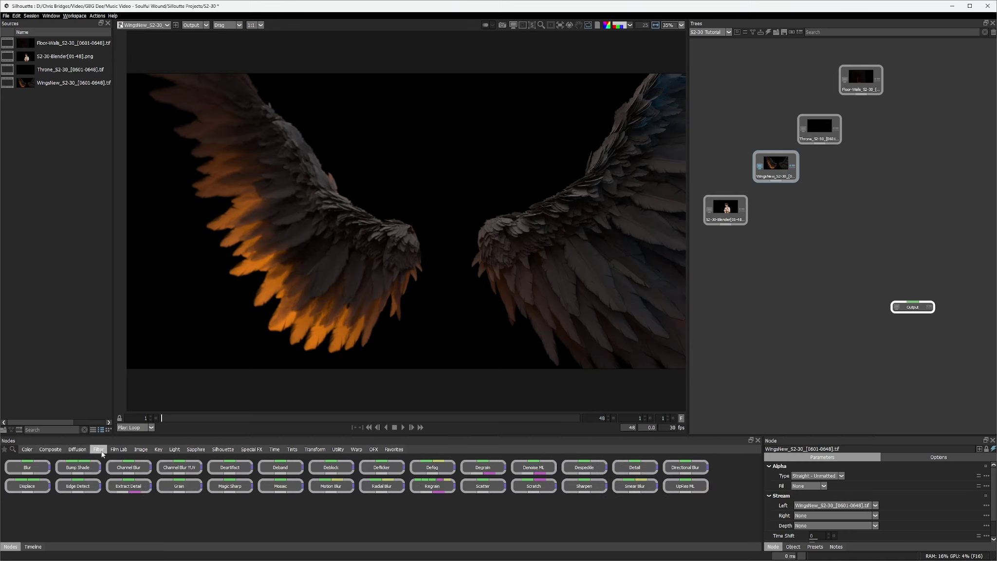
{"action": "left_click", "coordinate": [197, 451]}
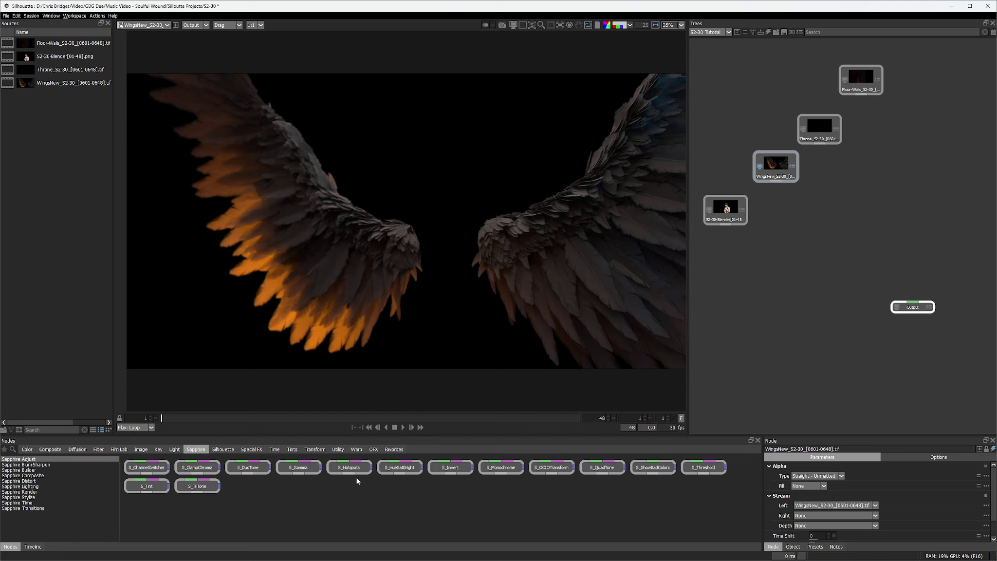
{"action": "left_click", "coordinate": [374, 450]}
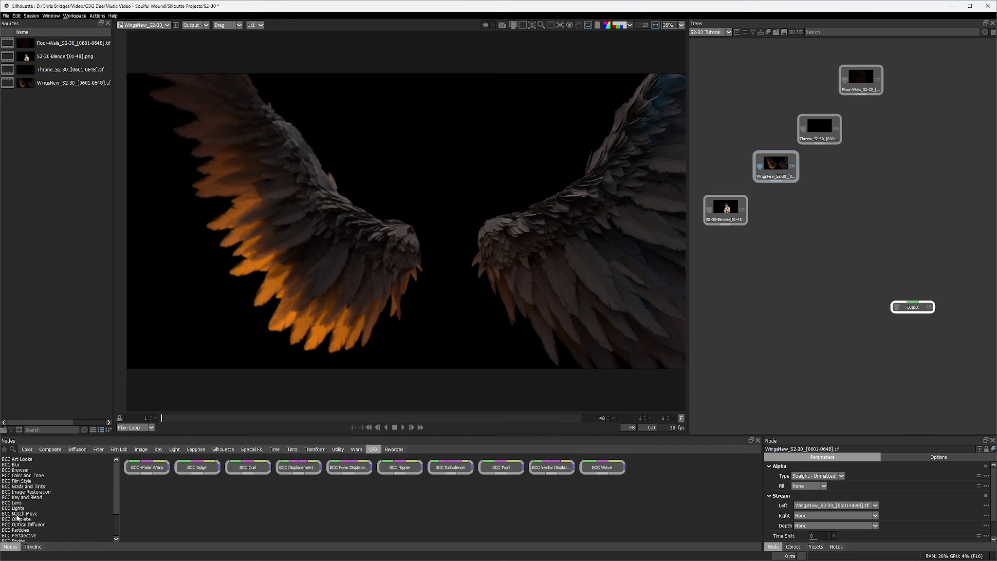
{"action": "scroll", "coordinate": [18, 520], "scroll_direction": "down", "scroll_amount": 2}
{"action": "scroll", "coordinate": [17, 522], "scroll_direction": "up", "scroll_amount": 2}
{"action": "left_click", "coordinate": [393, 449]}
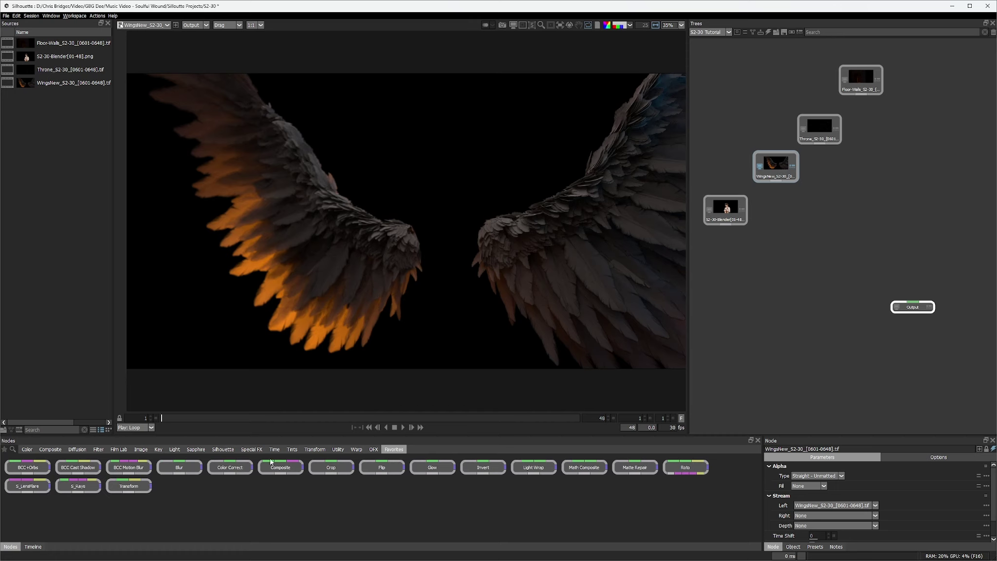
- Add three Composite nodes to the tree, stacked between the source nodes and Output
{"action": "left_click_drag", "start_coordinate": [277, 471], "coordinate": [877, 154]}
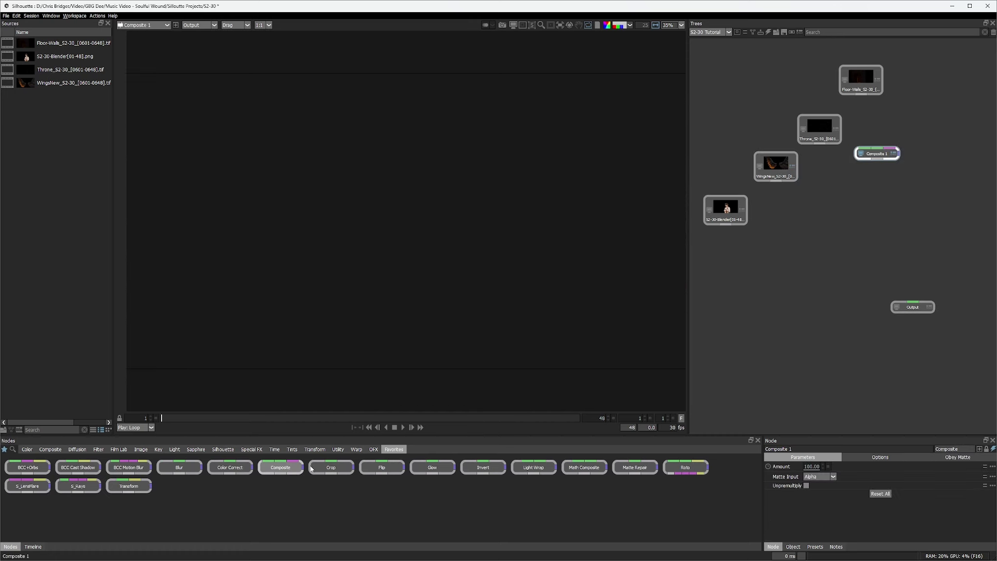
{"action": "left_click_drag", "start_coordinate": [282, 471], "coordinate": [864, 215]}
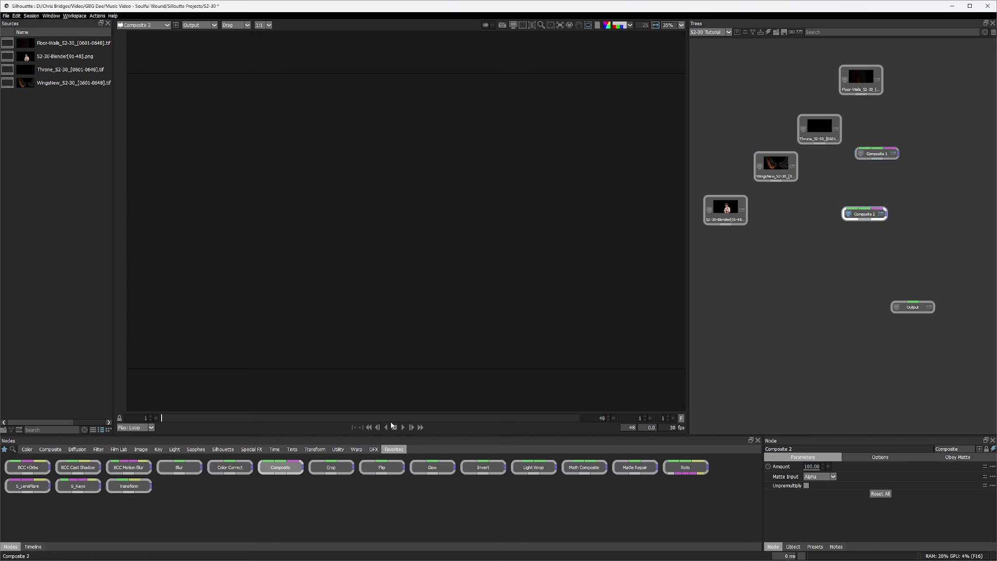
{"action": "left_click_drag", "start_coordinate": [271, 473], "coordinate": [846, 261]}
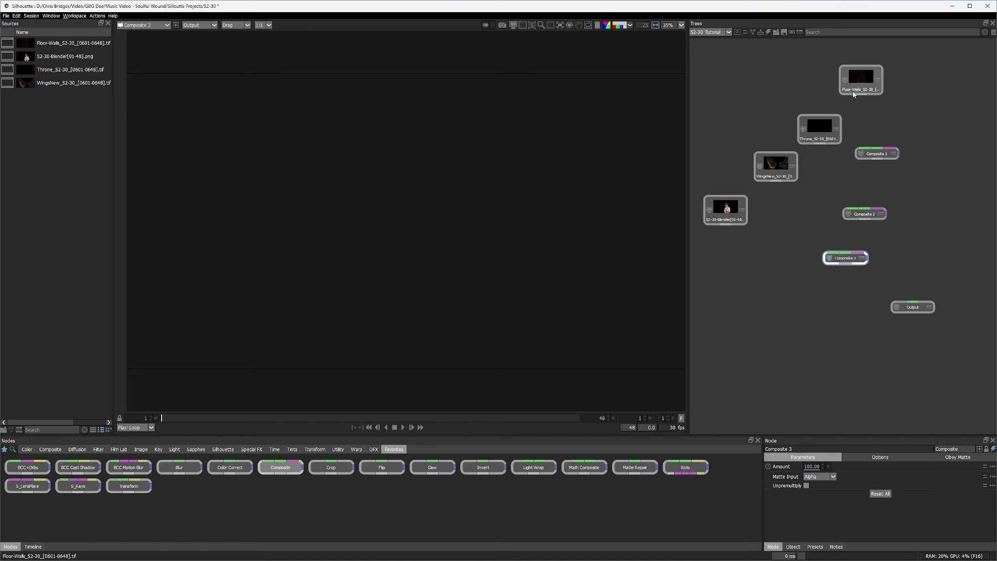
- Connect Floor-Walls to Composite 1's background and Throne to its foreground, arranging the nodes and showing Composite 1 in the viewer
{"action": "left_click_drag", "start_coordinate": [862, 84], "coordinate": [879, 71]}
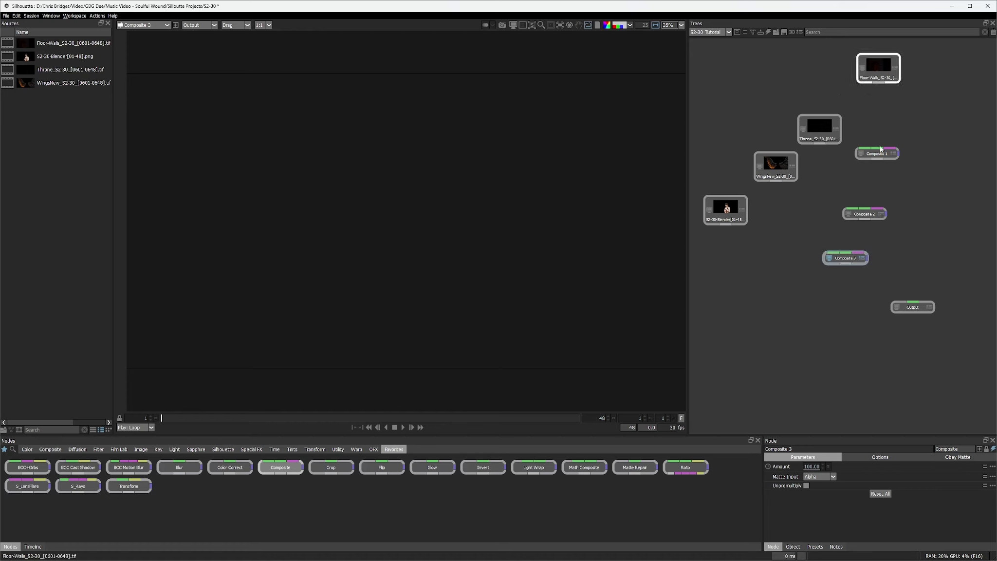
{"action": "left_click_drag", "start_coordinate": [875, 155], "coordinate": [878, 138]}
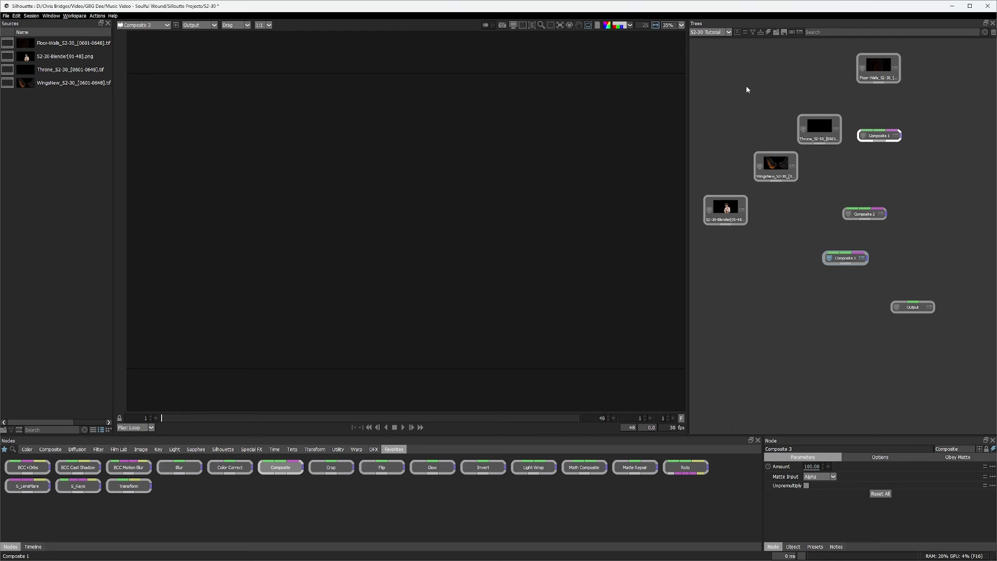
{"action": "left_click_drag", "start_coordinate": [881, 101], "coordinate": [882, 134]}
{"action": "left_click", "coordinate": [886, 139]}
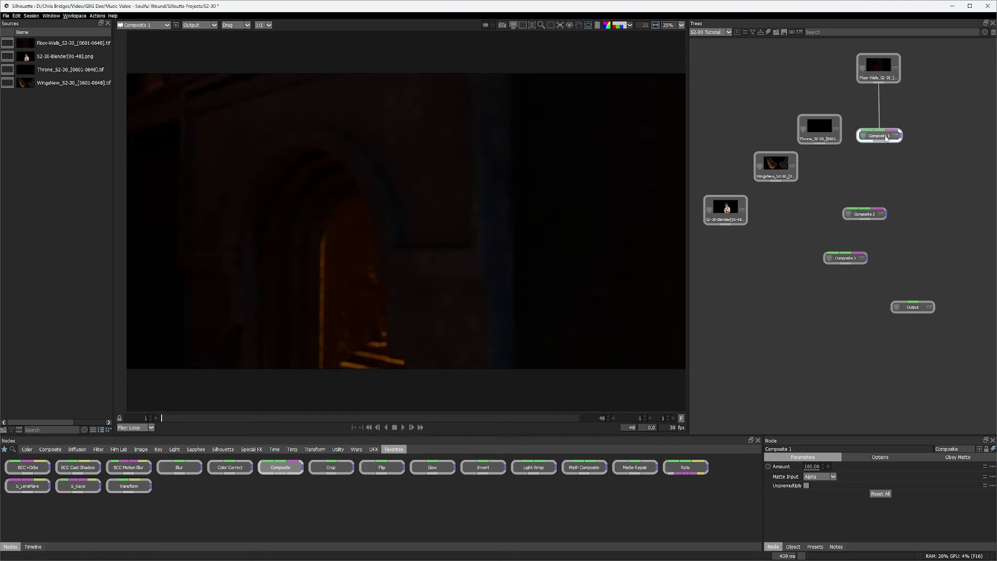
{"action": "left_click_drag", "start_coordinate": [816, 124], "coordinate": [808, 65]}
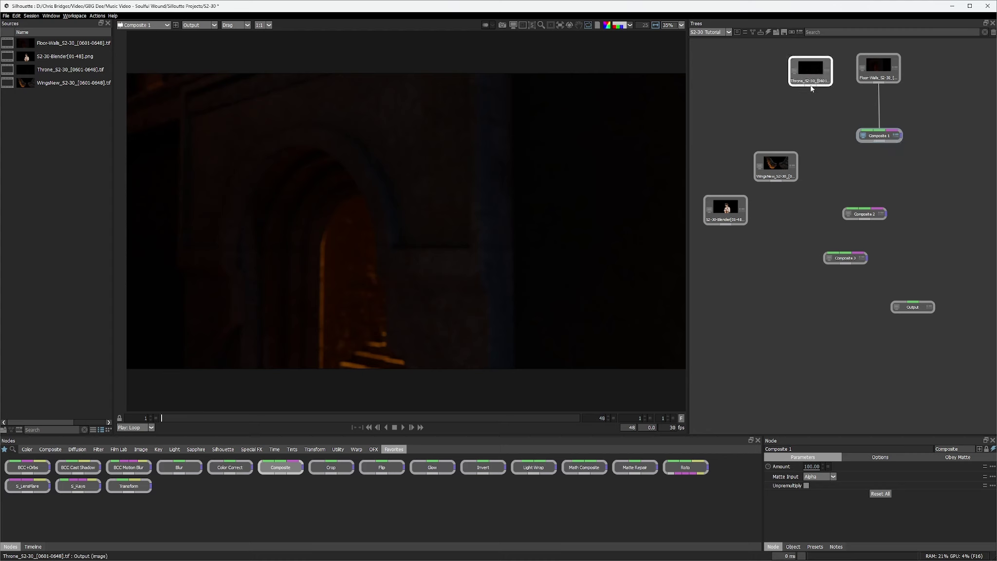
{"action": "left_click_drag", "start_coordinate": [854, 111], "coordinate": [864, 130]}
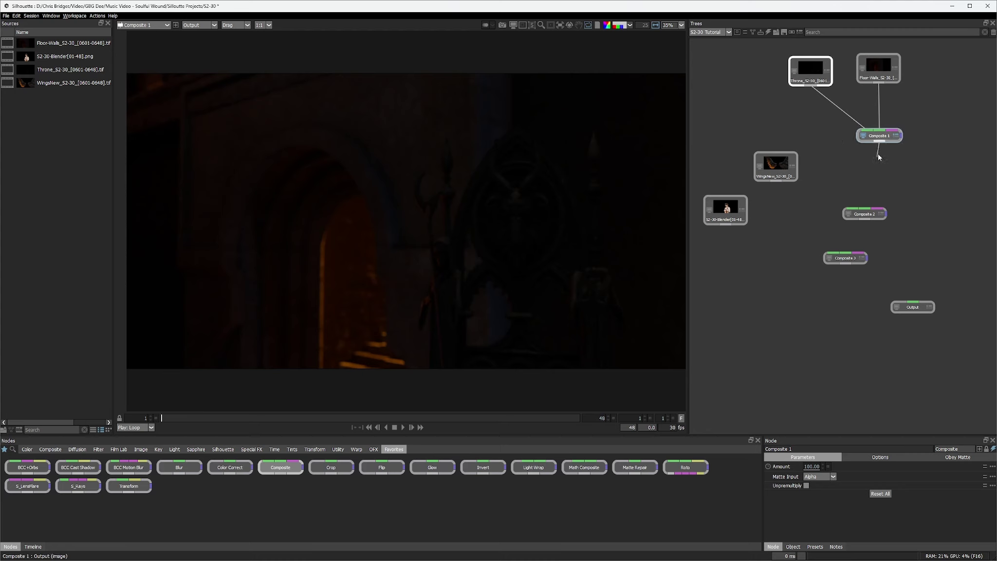
- Connect Composite 1 to Composite 2's background and WingsNew to its foreground, aligning Composite 2 beneath Composite 1
{"action": "left_click_drag", "start_coordinate": [878, 153], "coordinate": [881, 216]}
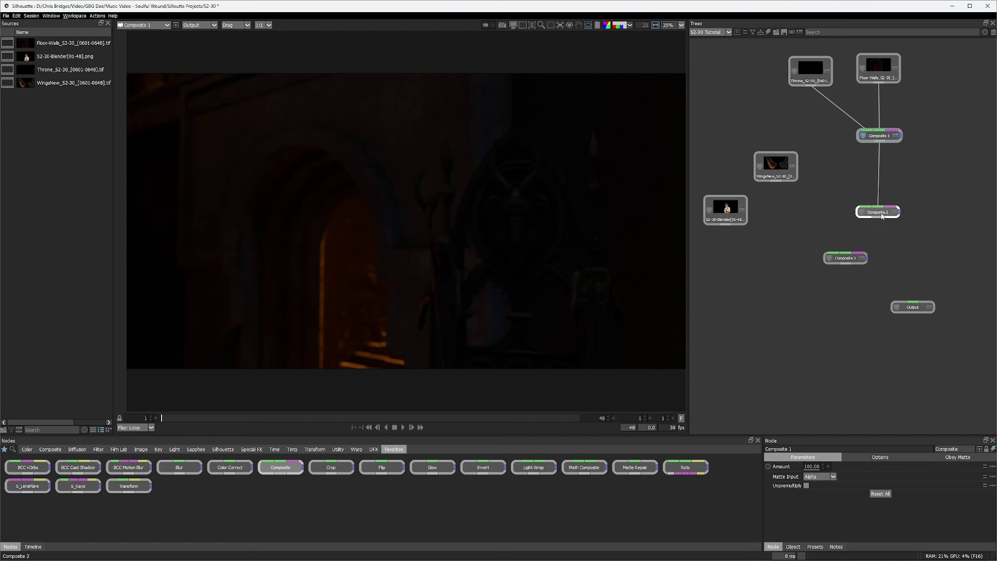
{"action": "left_click_drag", "start_coordinate": [777, 179], "coordinate": [768, 151]}
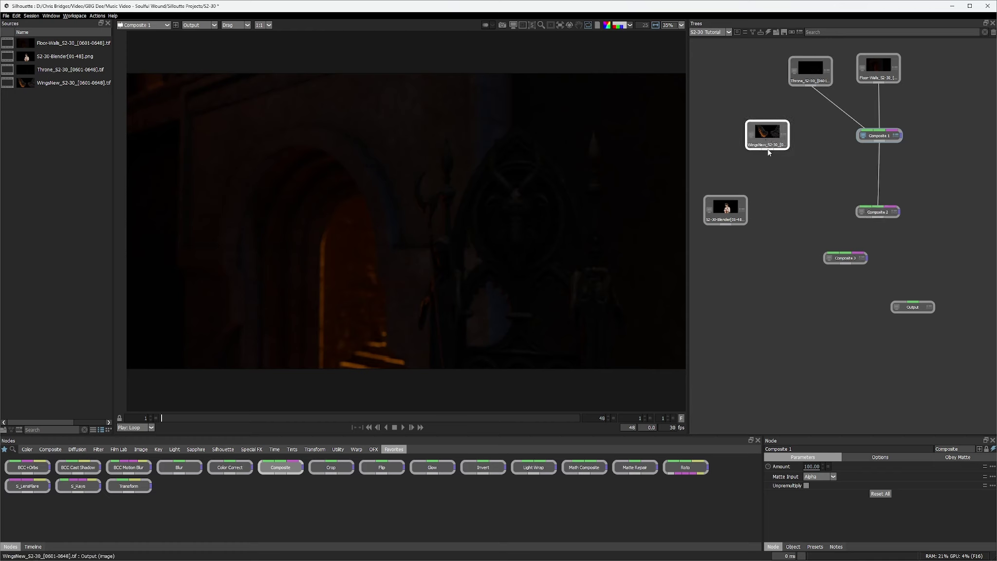
{"action": "left_click_drag", "start_coordinate": [799, 185], "coordinate": [865, 207]}
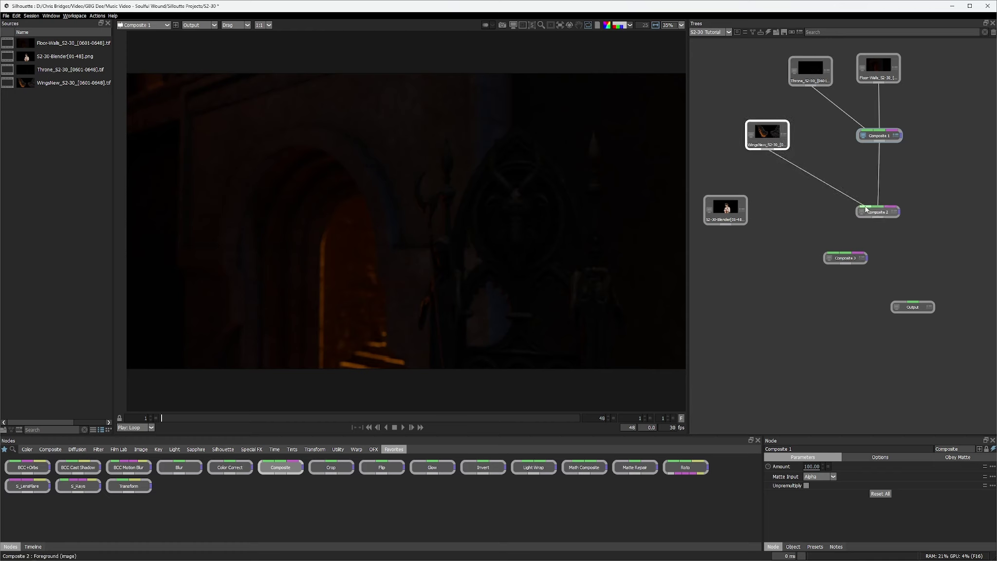
- Compare Composite 2 and Composite 1 in the viewer to check the wings layer over the set
{"action": "left_click", "coordinate": [889, 215]}
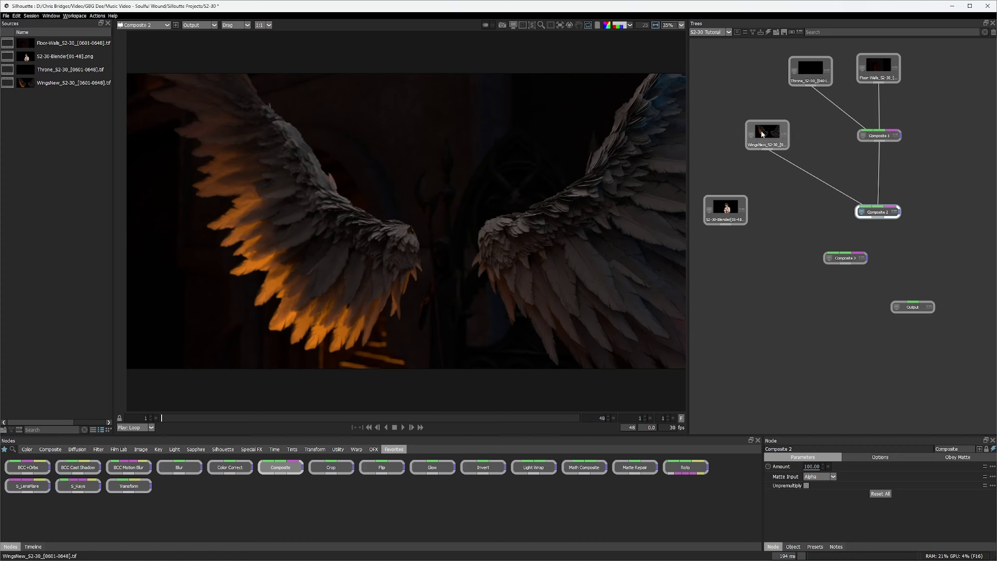
{"action": "left_click", "coordinate": [897, 138]}
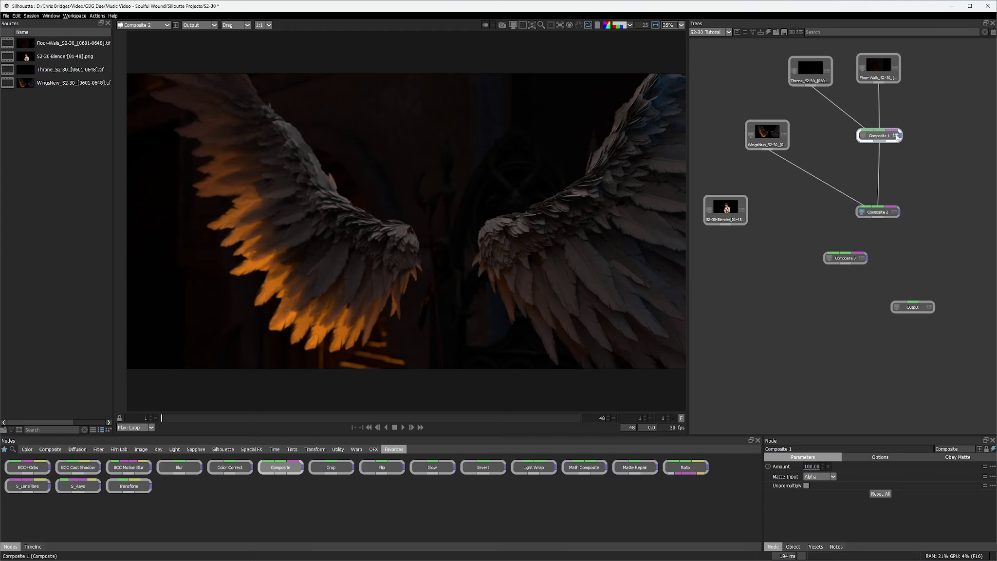
{"action": "left_click", "coordinate": [864, 136]}
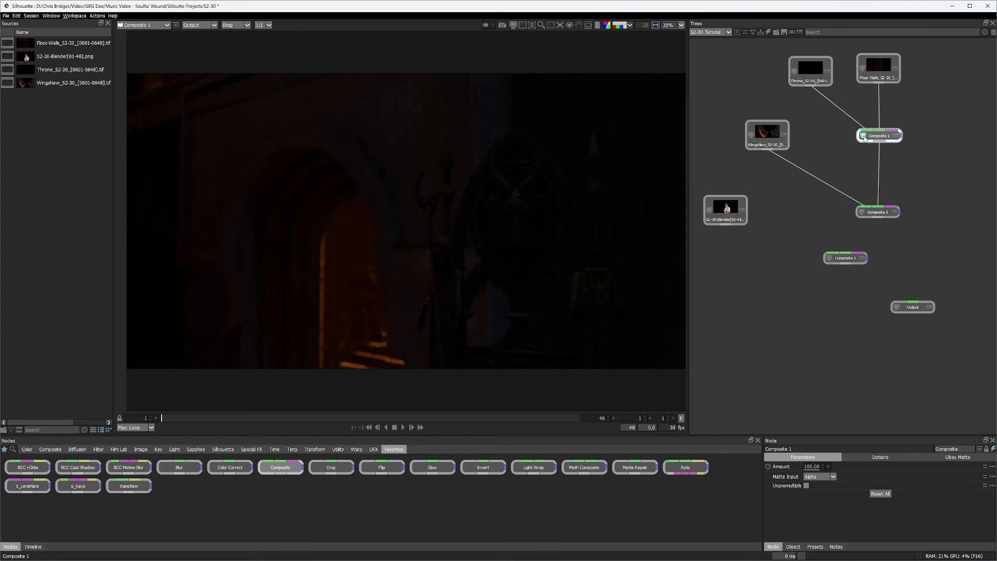
{"action": "left_click", "coordinate": [878, 213]}
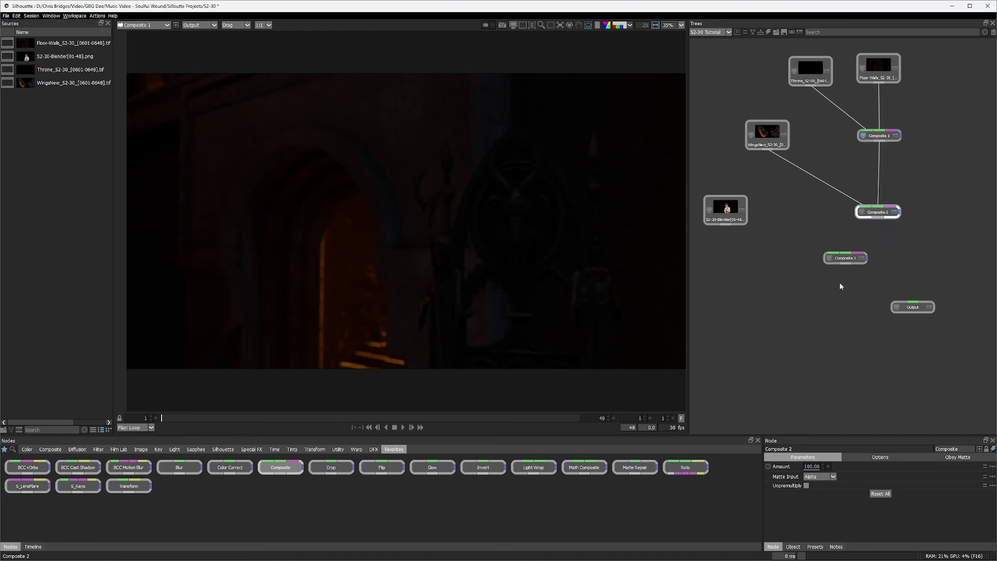
- Connect Composite 2 to Composite 3's background, S2-30-Blender to its foreground and Composite 3 to Output, showing Output in the viewer
{"action": "left_click_drag", "start_coordinate": [847, 258], "coordinate": [881, 268]}
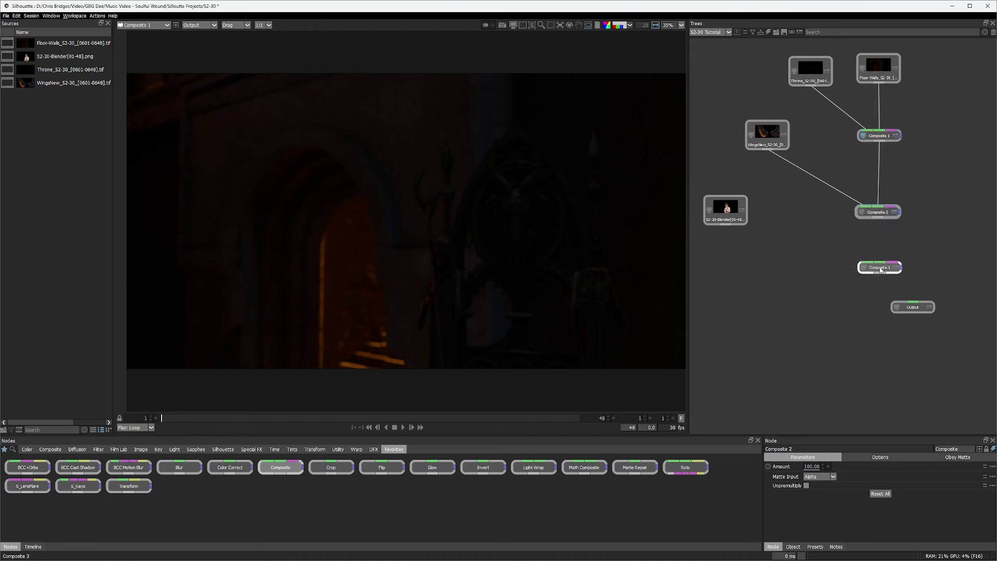
{"action": "left_click_drag", "start_coordinate": [878, 219], "coordinate": [879, 263]}
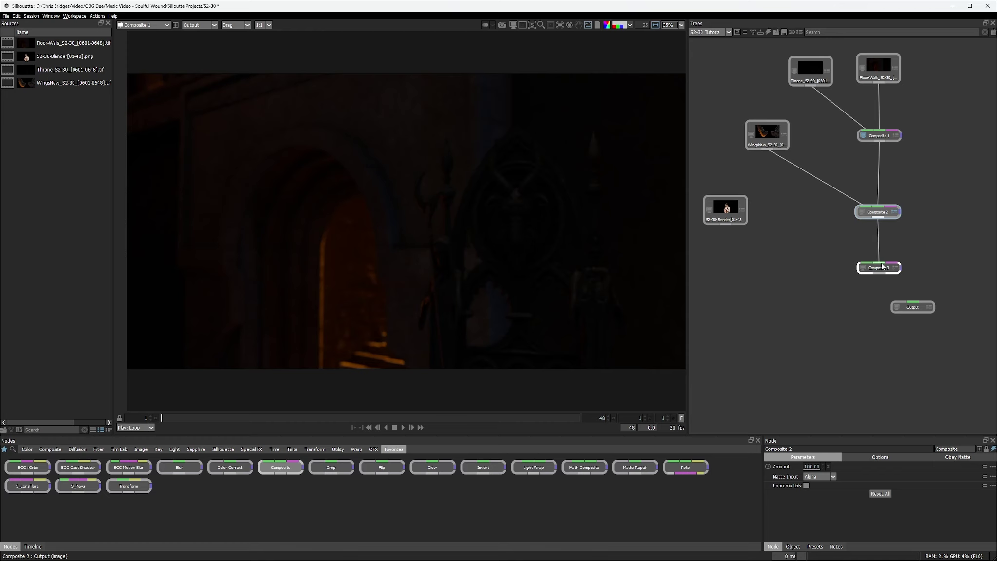
{"action": "left_click_drag", "start_coordinate": [727, 225], "coordinate": [885, 376]}
{"action": "left_click", "coordinate": [917, 307]}
- Tidy the positions of the S2-30-Blender, WingsNew and Throne source nodes and play back the full composite
{"action": "left_click_drag", "start_coordinate": [727, 208], "coordinate": [746, 209]}
{"action": "left_click_drag", "start_coordinate": [766, 142], "coordinate": [744, 133]}
{"action": "left_click_drag", "start_coordinate": [811, 73], "coordinate": [810, 68]}
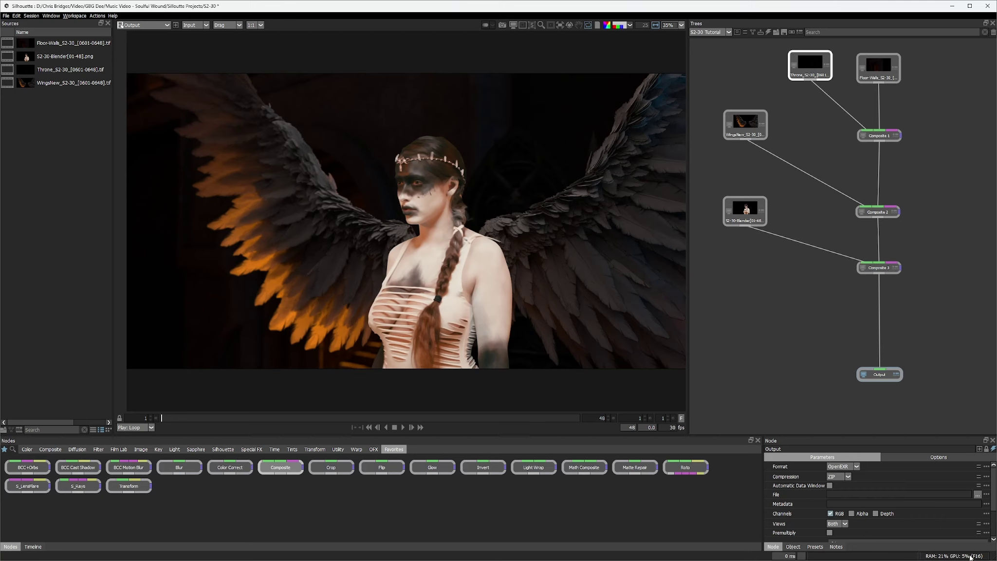
{"action": "left_click", "coordinate": [403, 427]}
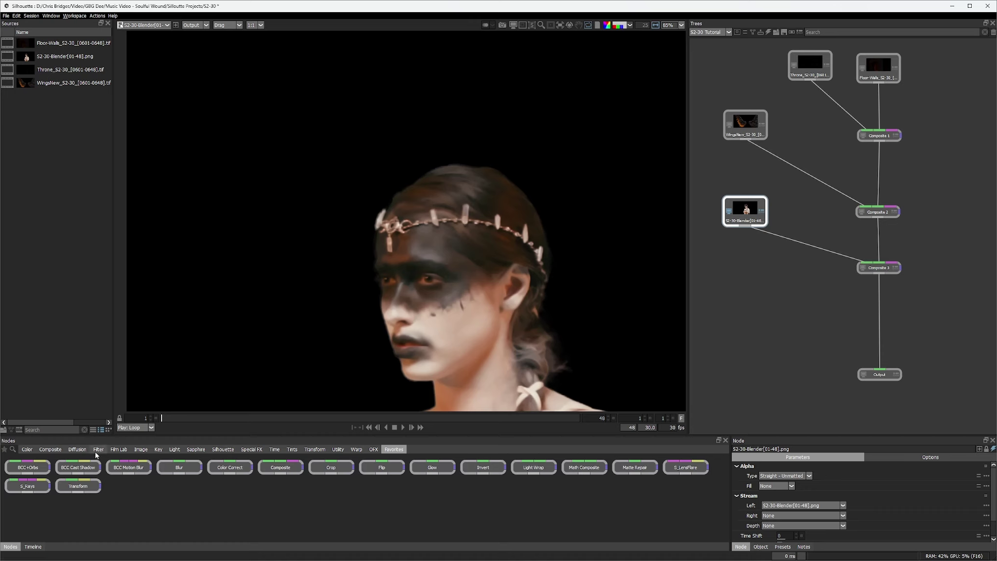
- Add a Roto node beneath S2-30-Blender, fed by that source, and show the actress's face close up
{"action": "left_click", "coordinate": [141, 450]}
{"action": "left_click_drag", "start_coordinate": [127, 489], "coordinate": [745, 252]}
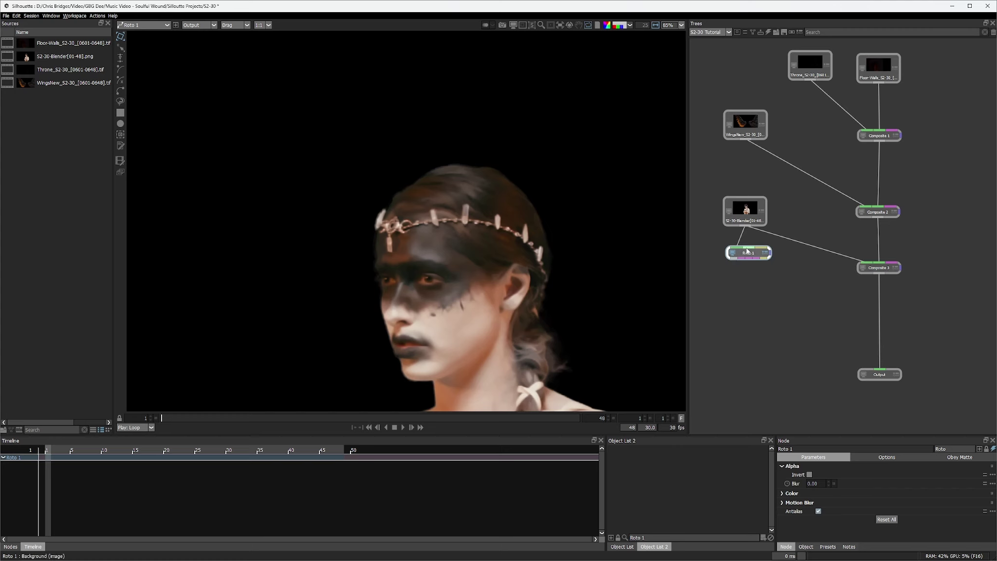
{"action": "scroll", "coordinate": [406, 315], "scroll_direction": "up", "scroll_amount": 5}
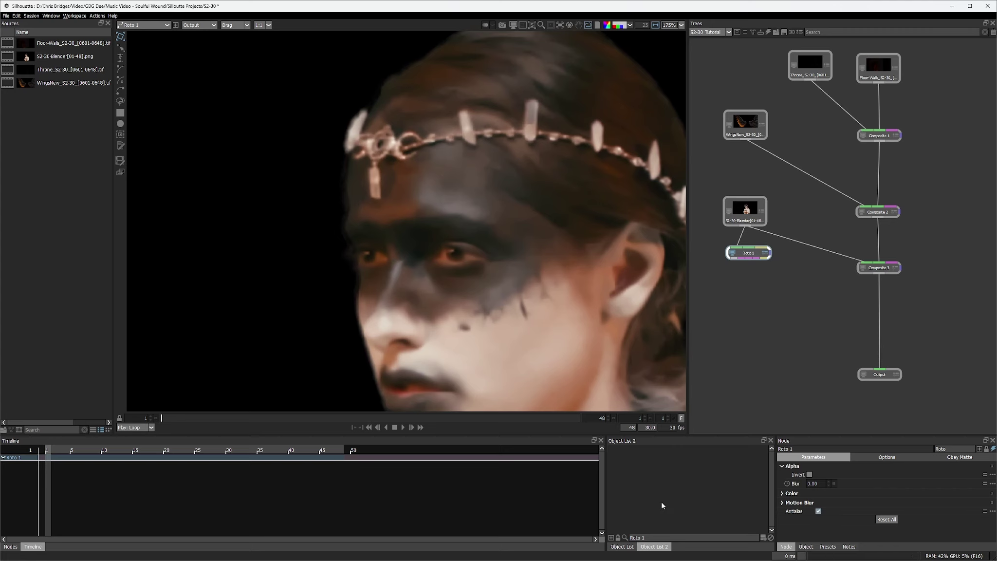
- Create two layers in Roto 1 and name them Eye_Left and Eye_Right
{"action": "left_click", "coordinate": [622, 547]}
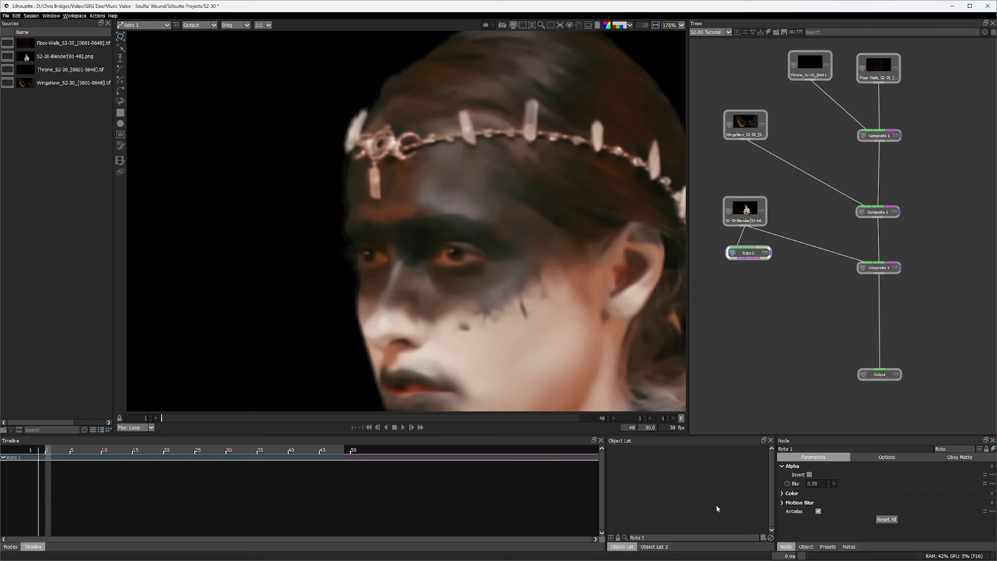
{"action": "left_click", "coordinate": [763, 537]}
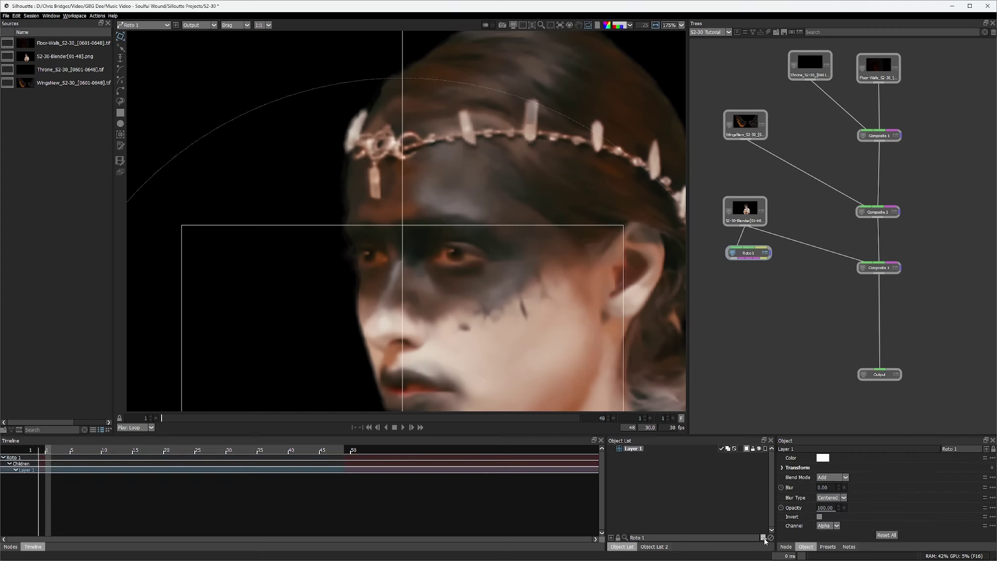
{"action": "left_click", "coordinate": [637, 451]}
{"action": "type", "text": "Eye_Left"}
{"action": "key", "text": "Return"}
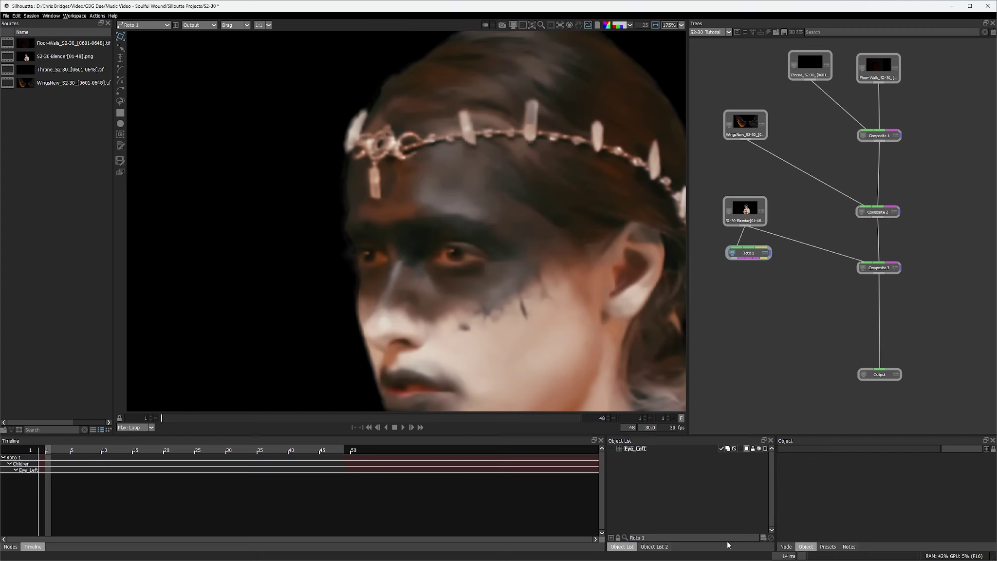
{"action": "left_click", "coordinate": [764, 537]}
{"action": "left_click", "coordinate": [633, 449]}
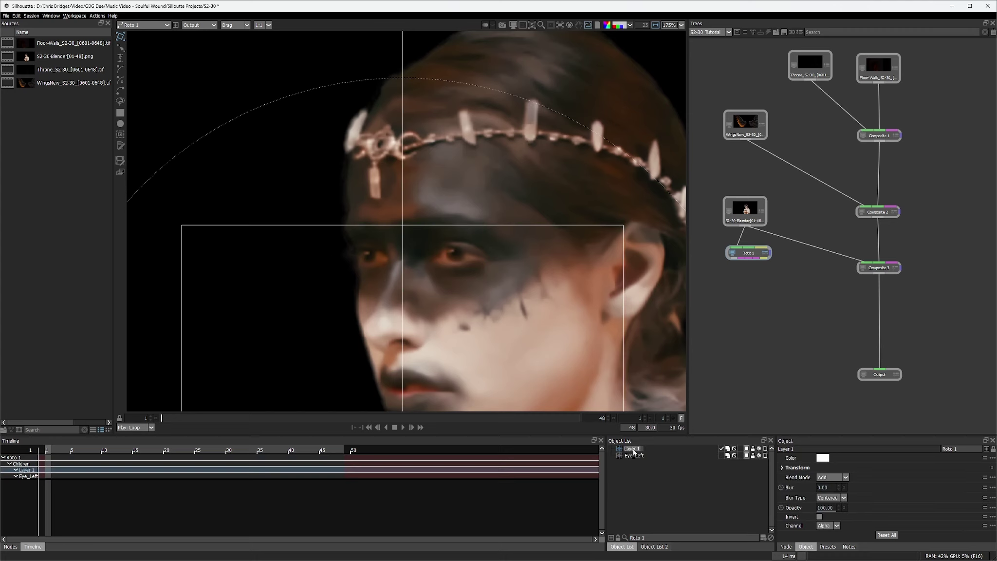
{"action": "type", "text": "Eye_Right"}
{"action": "key", "text": "Return"}
- With the Eye_Left layer active, create a point tracker on the actress's left pupil, track it to frame 48 and return to frame 1
{"action": "left_click", "coordinate": [121, 135]}
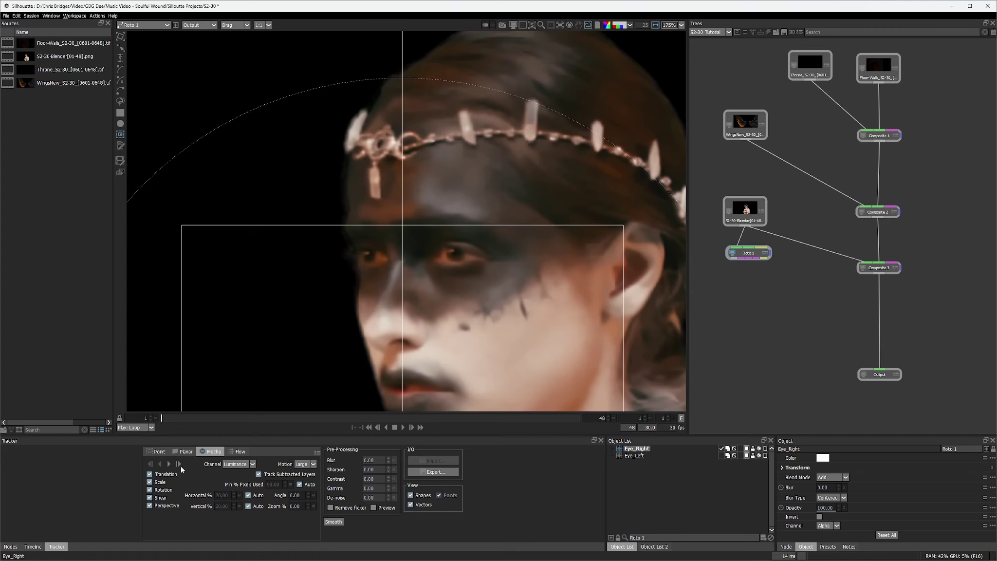
{"action": "left_click", "coordinate": [173, 454]}
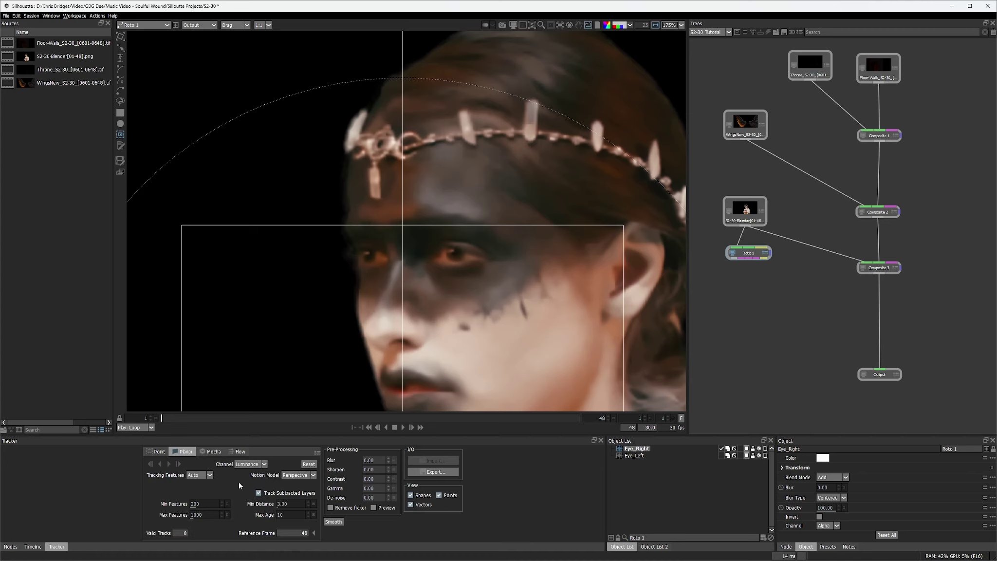
{"action": "left_click", "coordinate": [160, 452]}
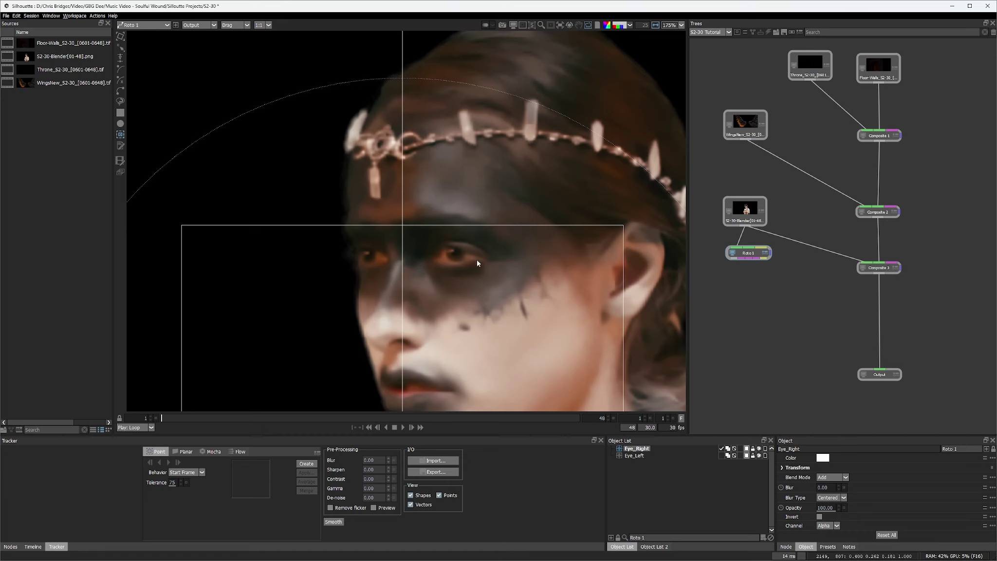
{"action": "left_click", "coordinate": [636, 455]}
{"action": "left_click", "coordinate": [307, 464]}
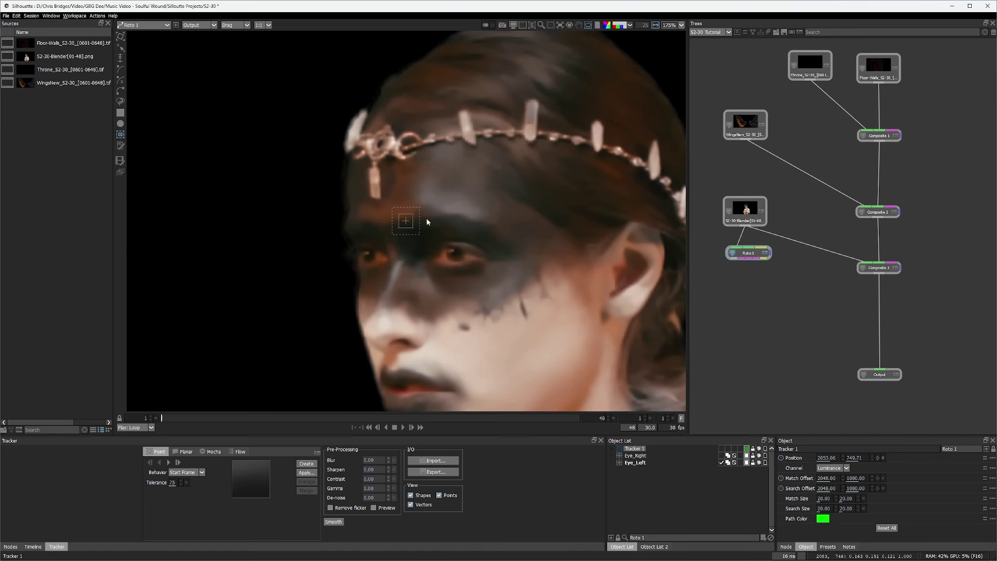
{"action": "left_click_drag", "start_coordinate": [407, 222], "coordinate": [454, 254]}
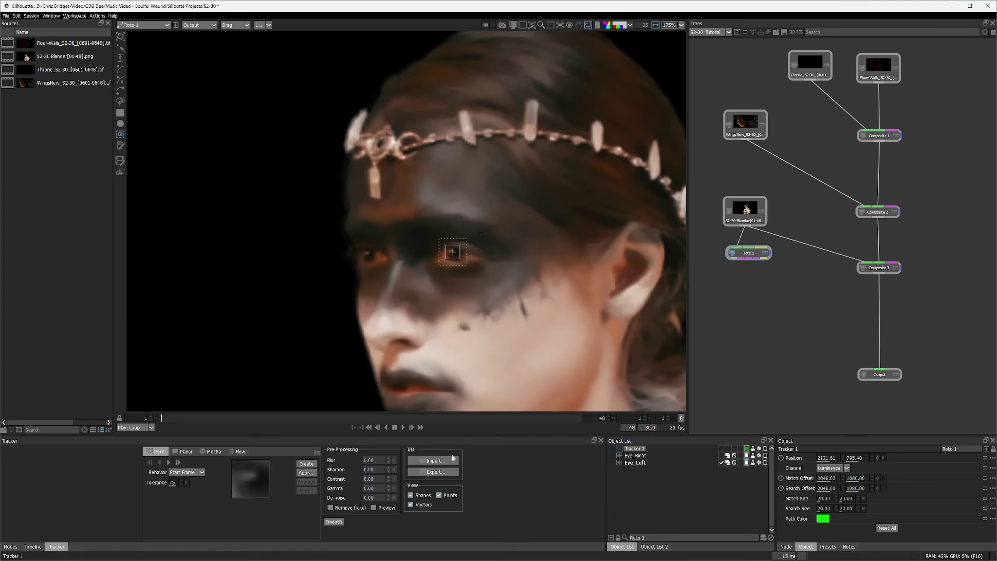
{"action": "left_click", "coordinate": [168, 463]}
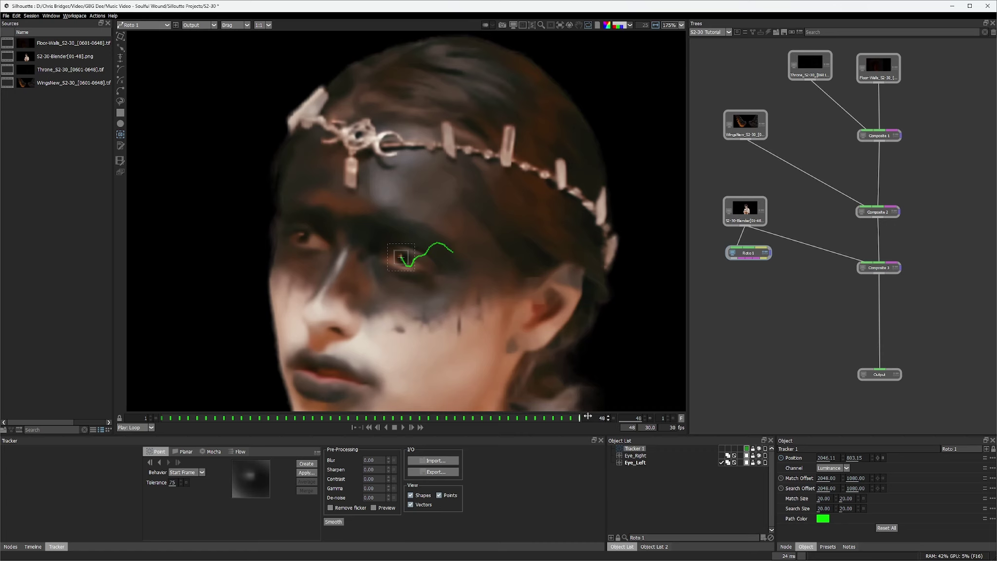
{"action": "left_click_drag", "start_coordinate": [579, 421], "coordinate": [133, 424]}
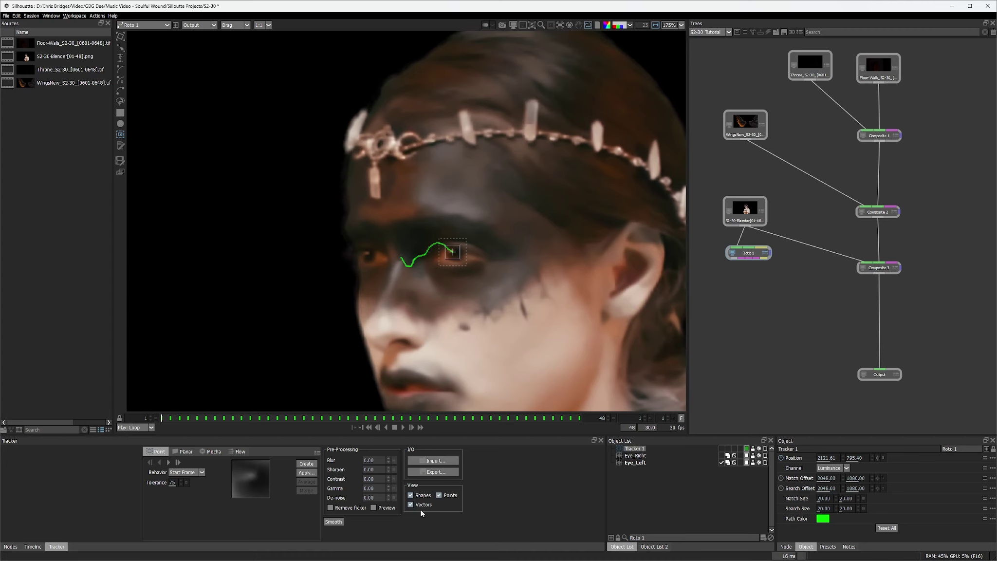
- Rename the left eye's point tracker Eye_Left_TRK and deselect it
{"action": "double_click", "coordinate": [634, 449]}
{"action": "type", "text": "Eye_Left_TRK"}
{"action": "key", "text": "Return"}
{"action": "left_click", "coordinate": [637, 486]}
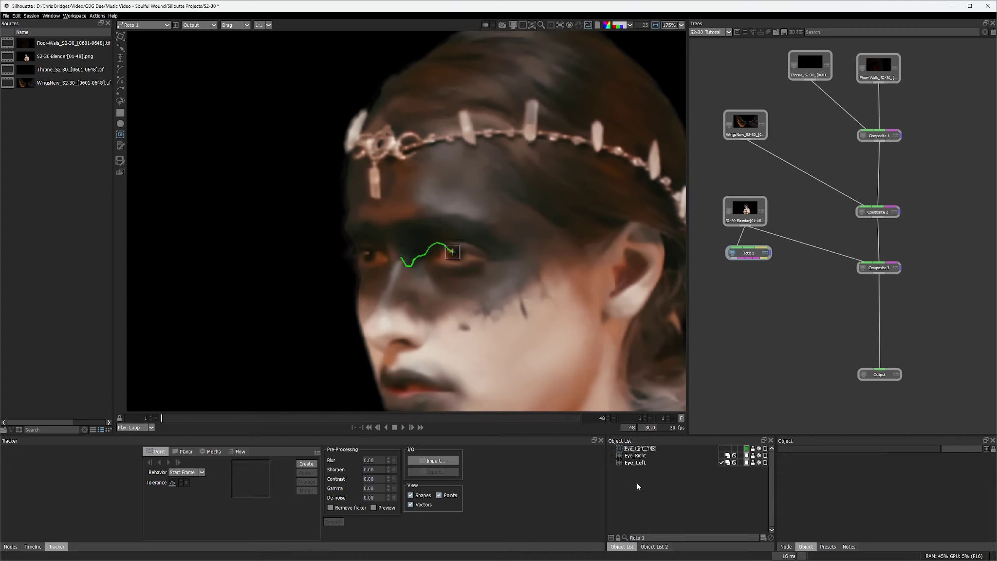
- Create a point tracker on the actress's right pupil, track it forward to frame 48 and name it Eye_Right_TRK
{"action": "left_click", "coordinate": [306, 464]}
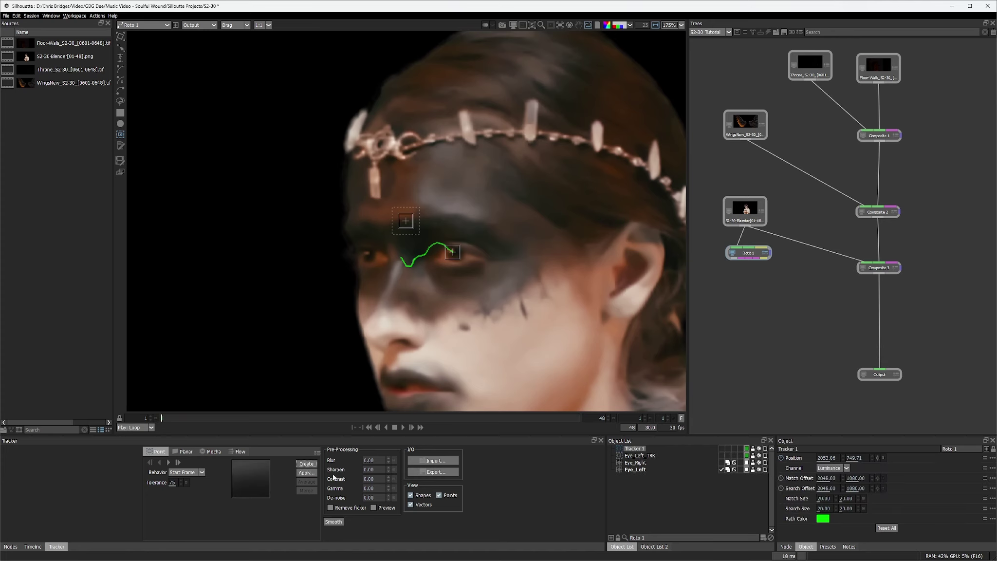
{"action": "left_click_drag", "start_coordinate": [406, 222], "coordinate": [370, 254]}
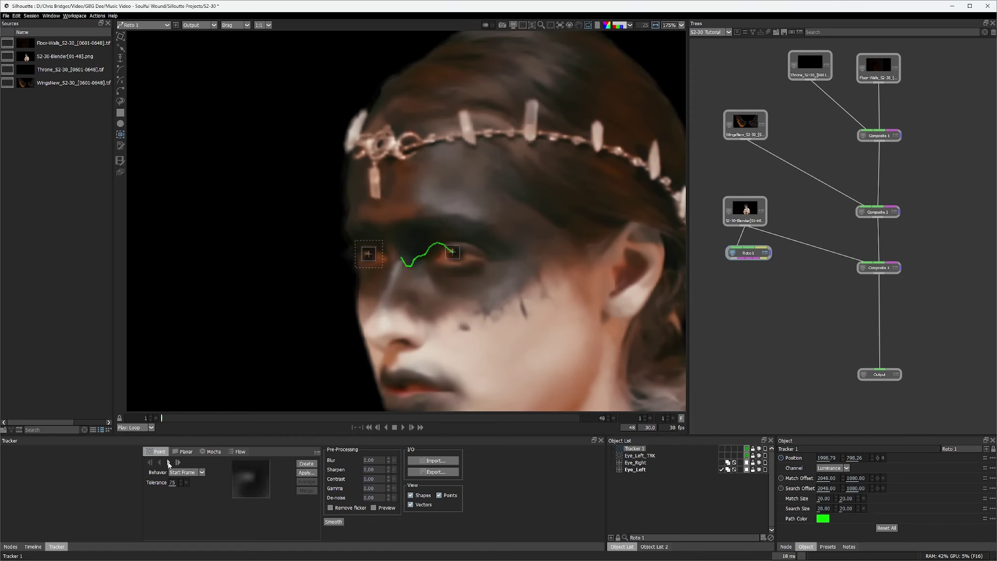
{"action": "left_click", "coordinate": [169, 463]}
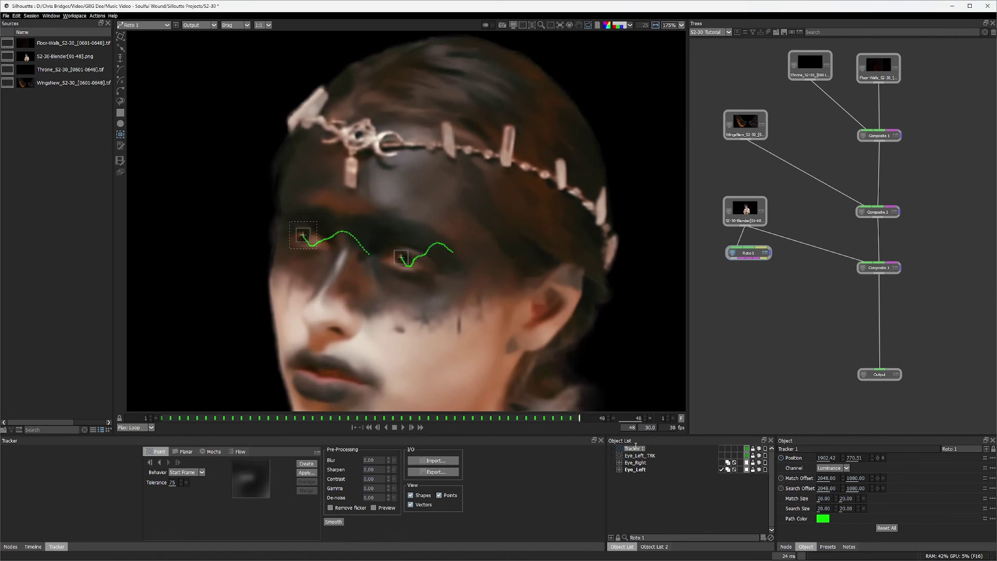
{"action": "type", "text": "Eye_Right_TRK"}
{"action": "key", "text": "Return"}
{"action": "left_click", "coordinate": [652, 493]}
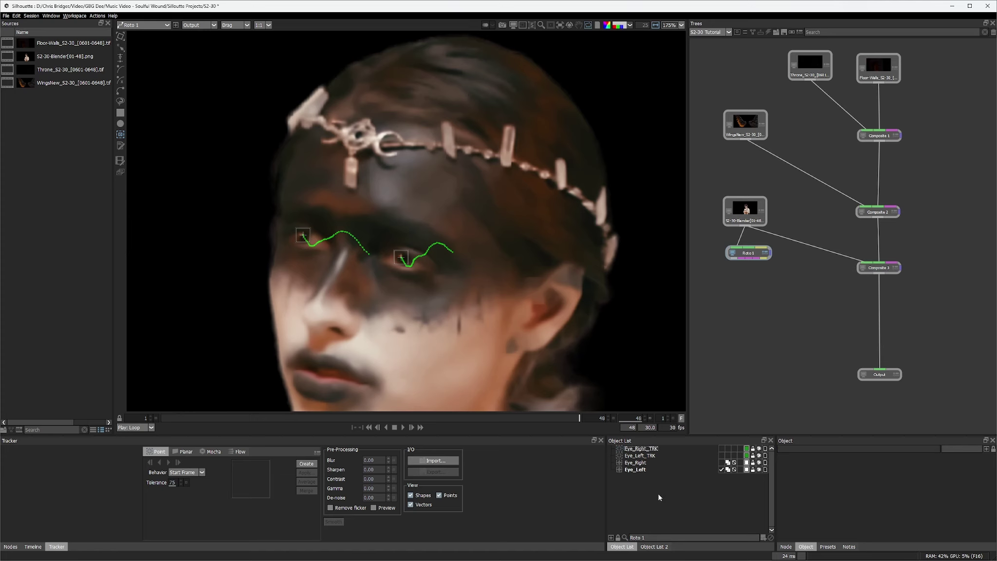
- Draw a closed X-spline around the actress's left eye at frame 48 inside the Eye_Left layer
{"action": "left_click", "coordinate": [633, 463]}
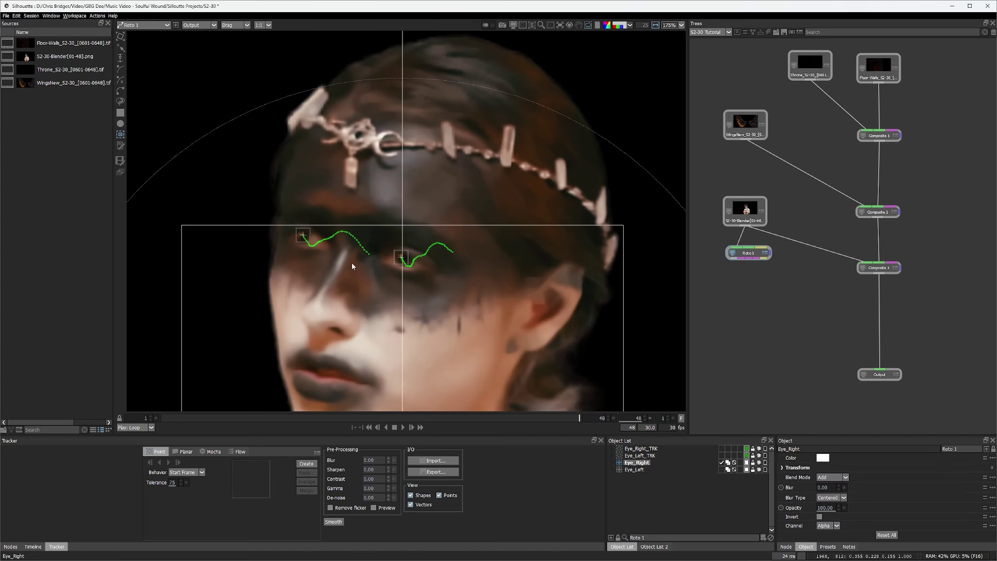
{"action": "left_click", "coordinate": [633, 469]}
{"action": "left_click", "coordinate": [216, 454]}
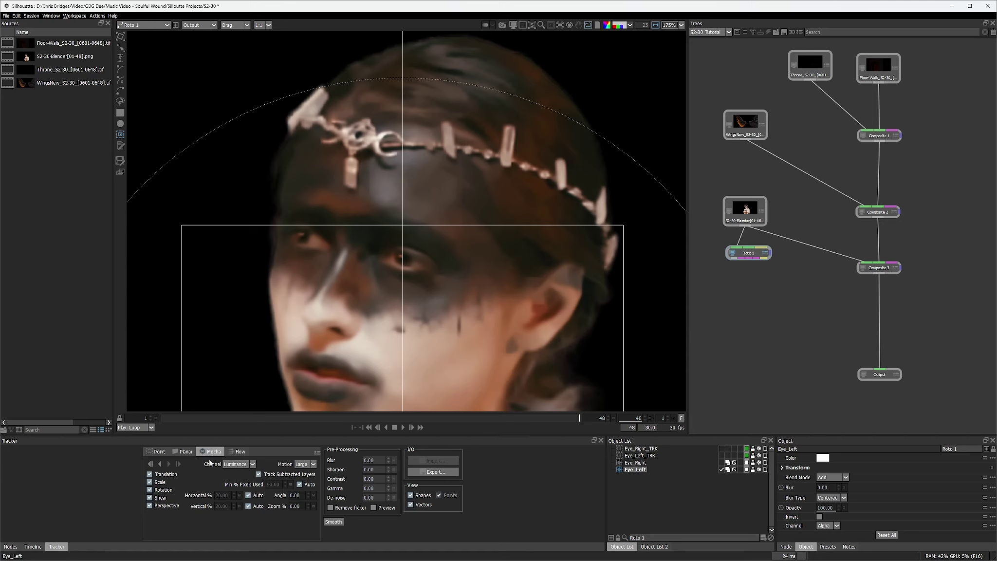
{"action": "left_click", "coordinate": [120, 81]}
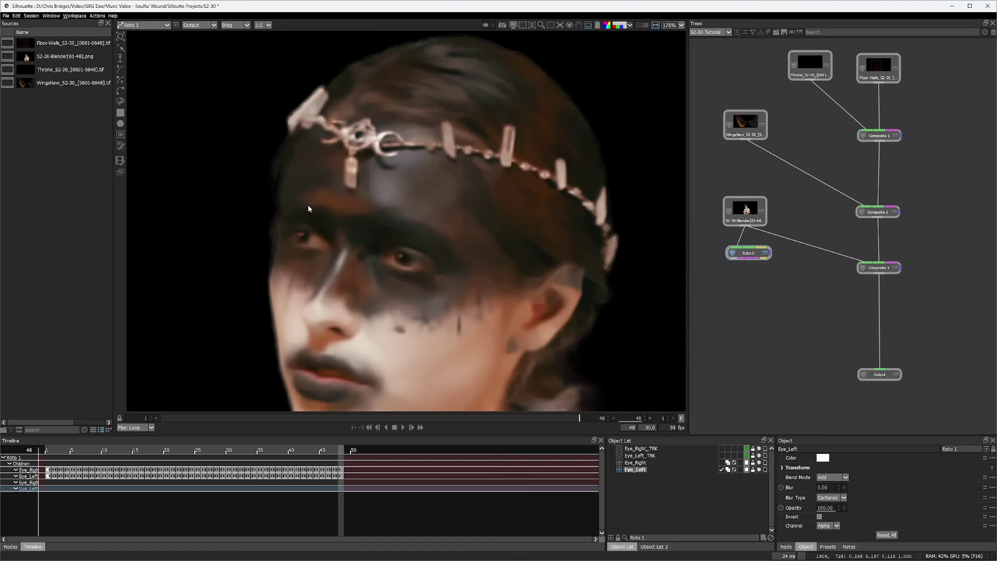
{"action": "scroll", "coordinate": [399, 264], "scroll_direction": "up", "scroll_amount": 5}
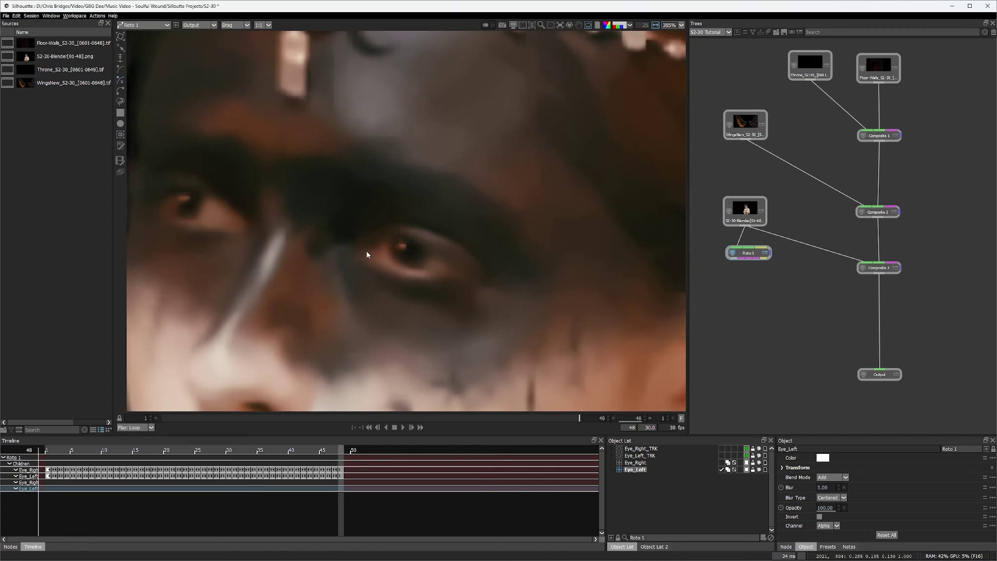
{"action": "left_click", "coordinate": [367, 252]}
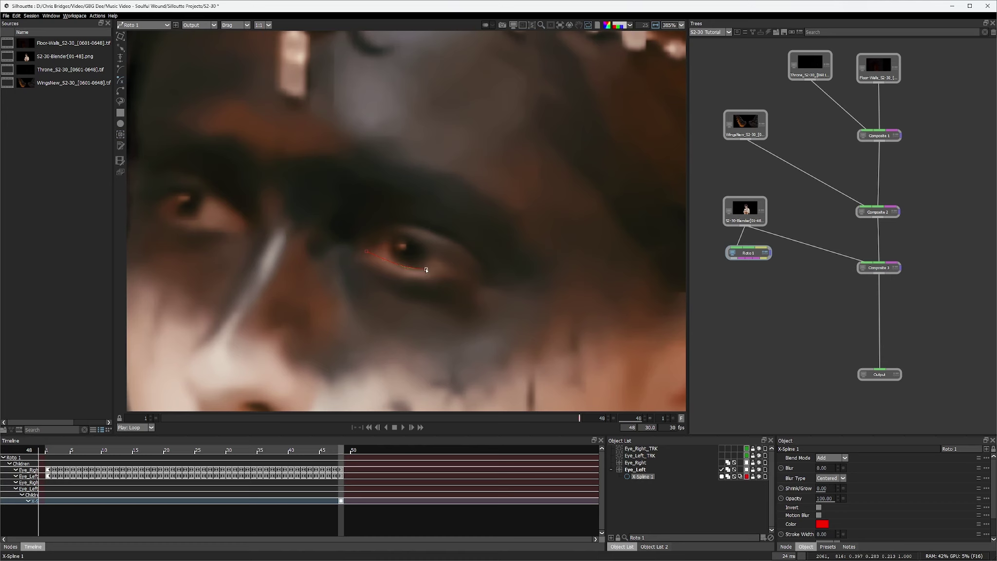
{"action": "left_click", "coordinate": [450, 268]}
{"action": "left_click", "coordinate": [405, 238]}
{"action": "left_click", "coordinate": [366, 252]}
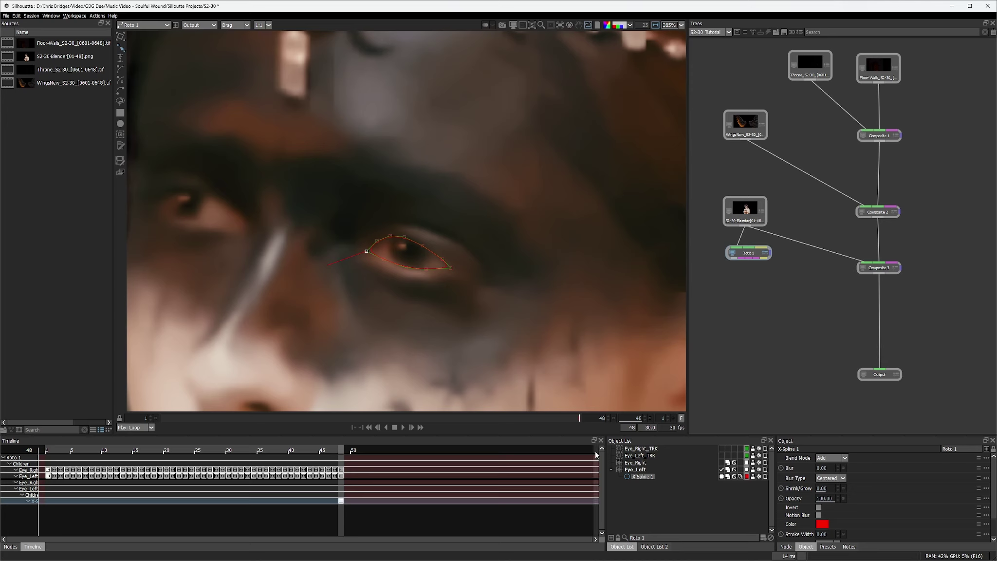
- Mocha-track the left eye's X-spline backward from frame 48 to frame 1 and rename it Eye_Left_Matte
{"action": "left_click", "coordinate": [121, 136]}
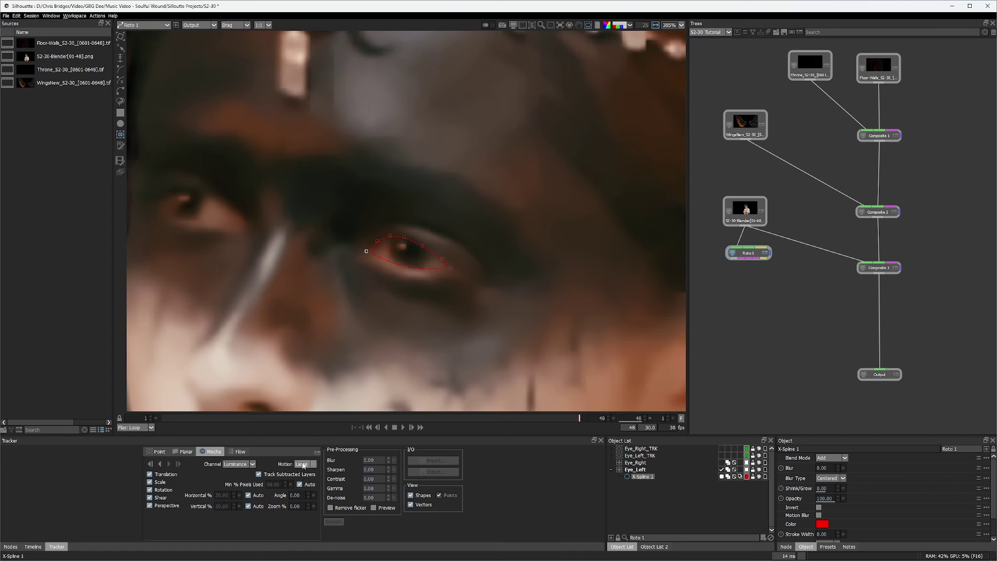
{"action": "left_click", "coordinate": [161, 464]}
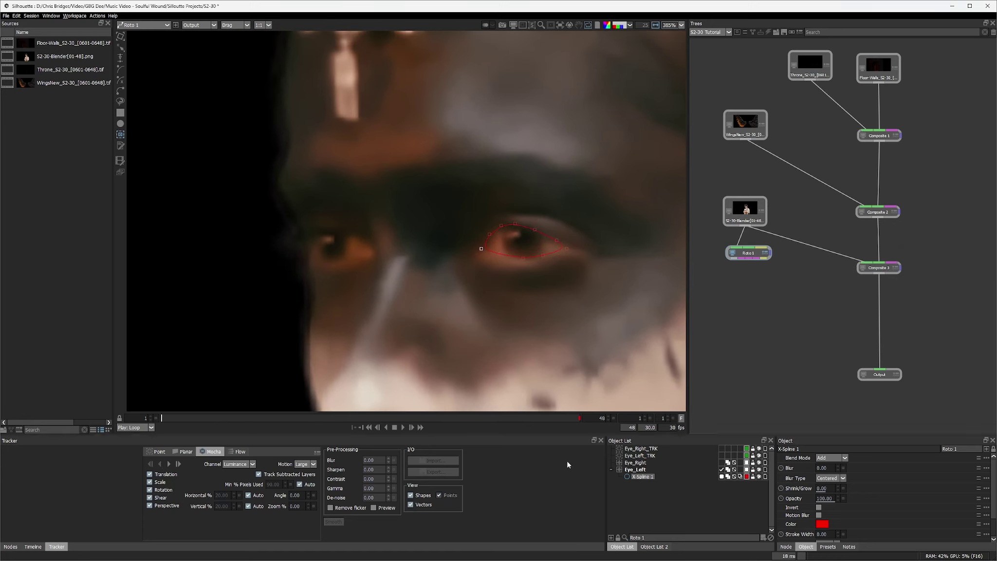
{"action": "double_click", "coordinate": [643, 477]}
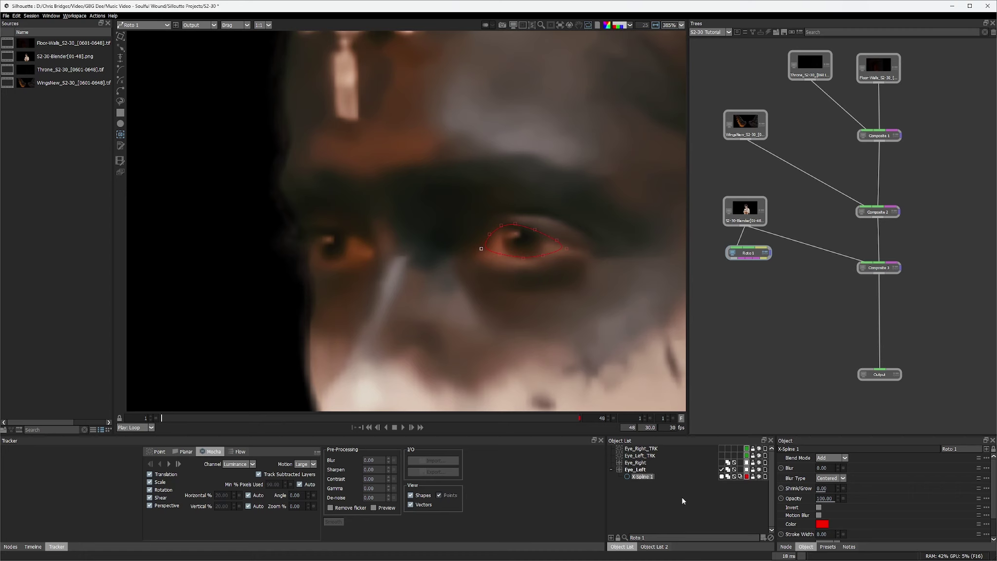
{"action": "type", "text": "Eye_Left_Matte"}
{"action": "key", "text": "Return"}
- With the Eye_Right layer active, draw a closed X-spline around the actress's right eye at frame 1
{"action": "left_click_drag", "start_coordinate": [613, 465], "coordinate": [637, 470]}
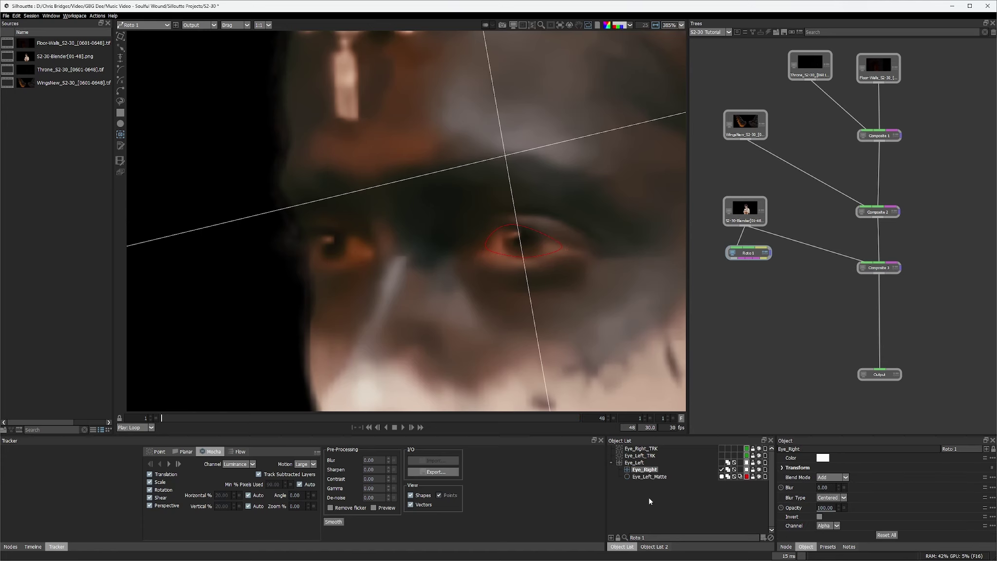
{"action": "key", "text": "ctrl+z"}
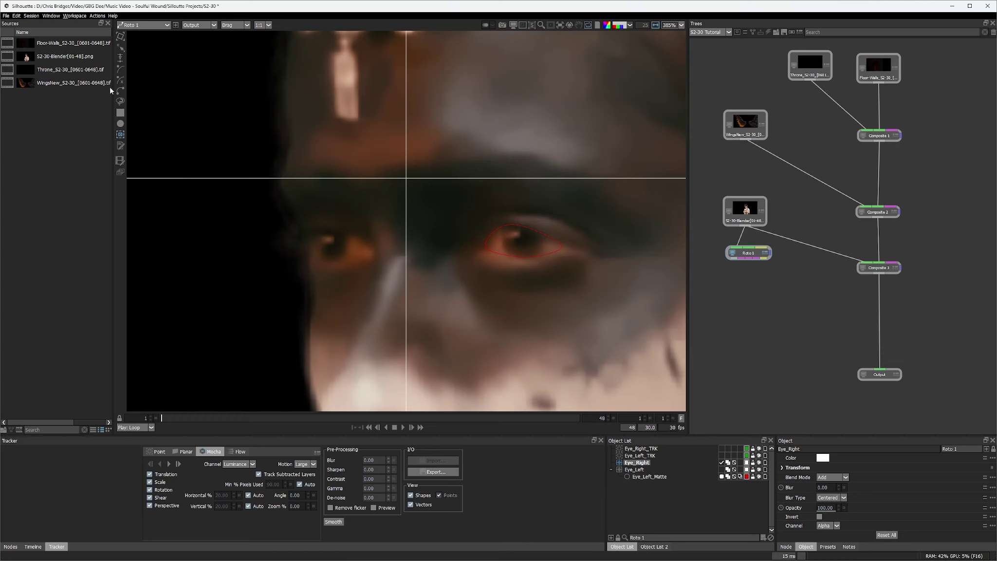
{"action": "left_click", "coordinate": [120, 81]}
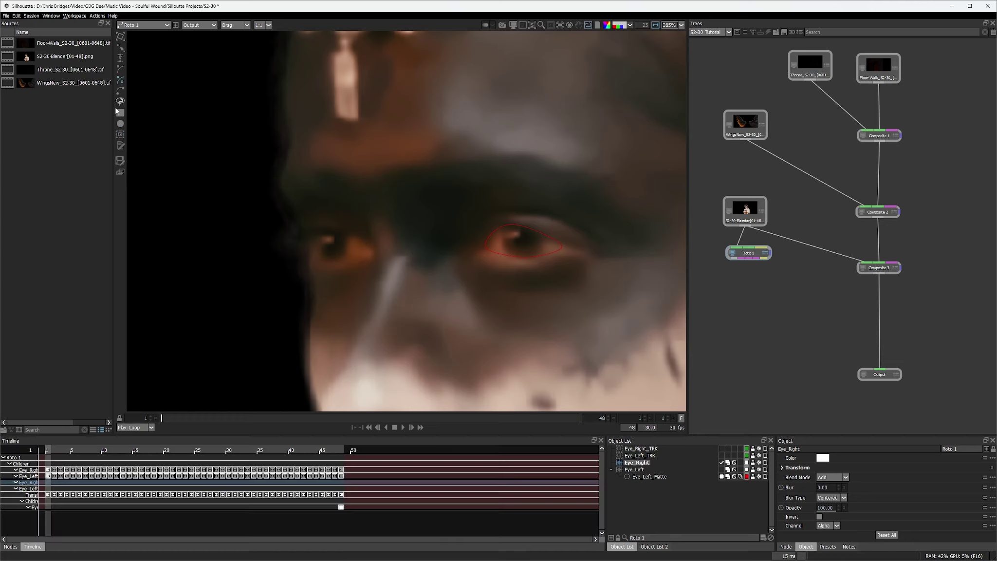
{"action": "left_click", "coordinate": [372, 254]}
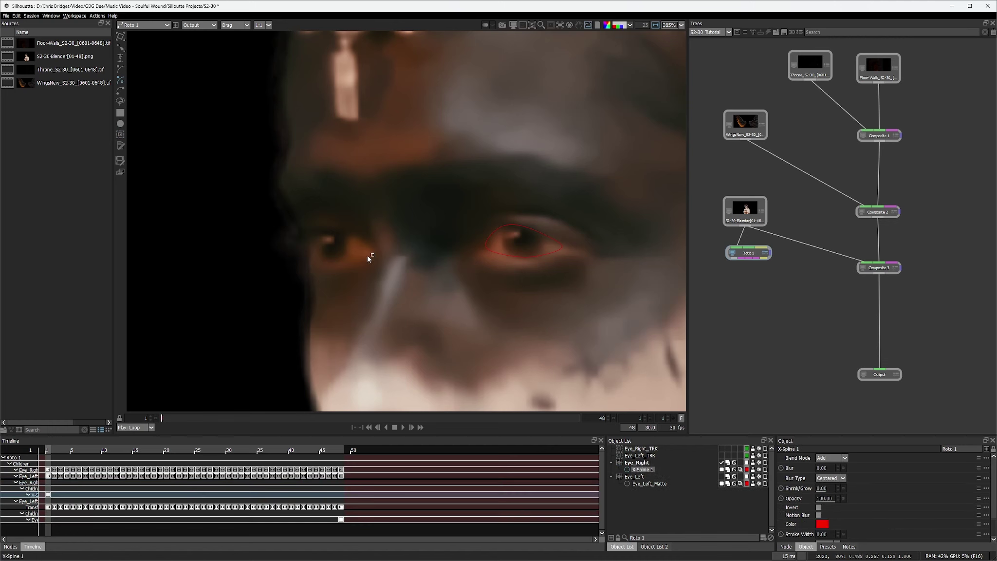
{"action": "left_click", "coordinate": [333, 262]}
{"action": "left_click", "coordinate": [319, 259]}
{"action": "left_click", "coordinate": [311, 245]}
{"action": "left_click", "coordinate": [369, 244]}
- Mocha-track the right eye's X-spline forward to frame 48 and rename it Eye_Right_Matte
{"action": "left_click", "coordinate": [121, 135]}
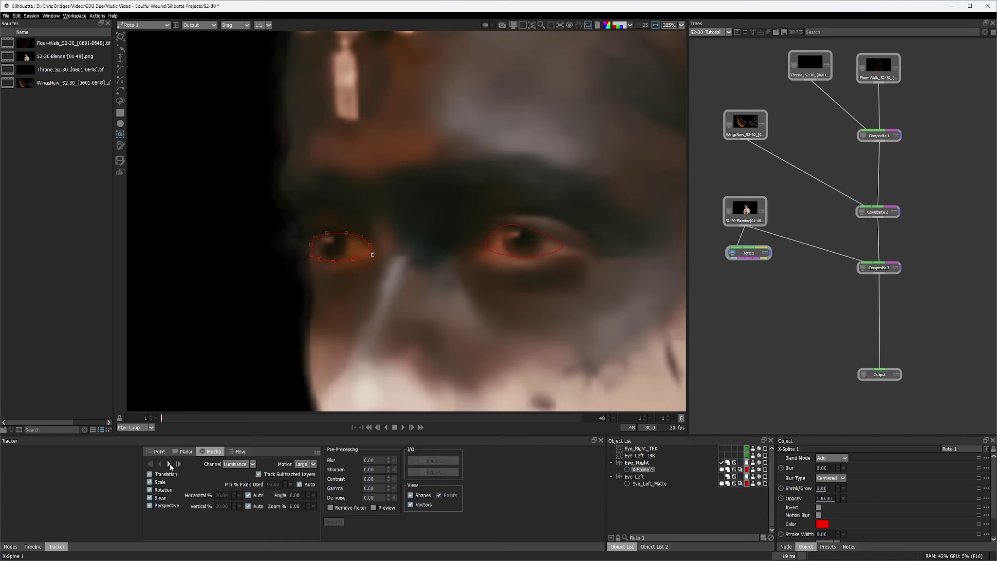
{"action": "left_click", "coordinate": [169, 464]}
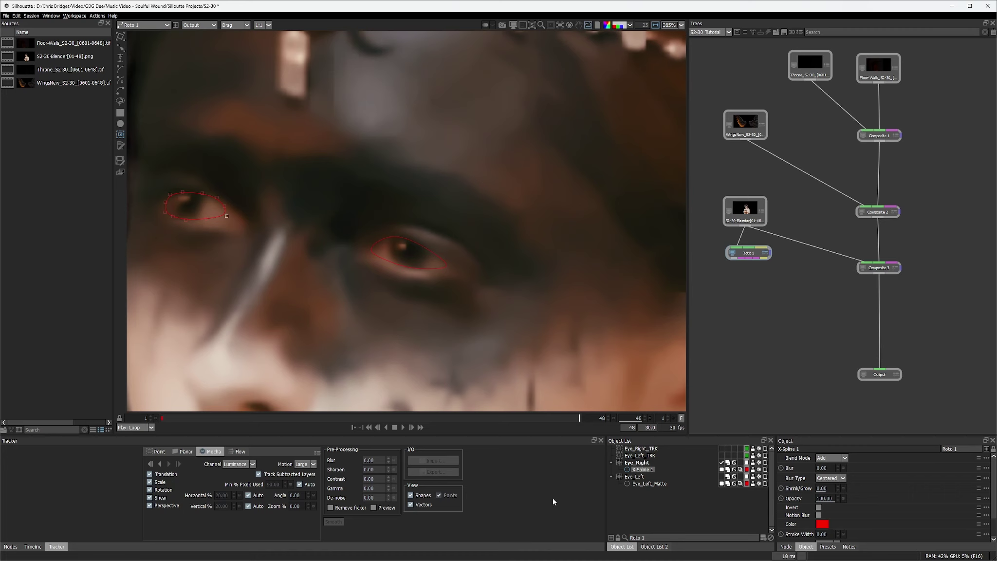
{"action": "double_click", "coordinate": [645, 470]}
{"action": "type", "text": "Eye_Right_Matte"}
{"action": "left_click", "coordinate": [646, 469]}
{"action": "left_click", "coordinate": [642, 463]}
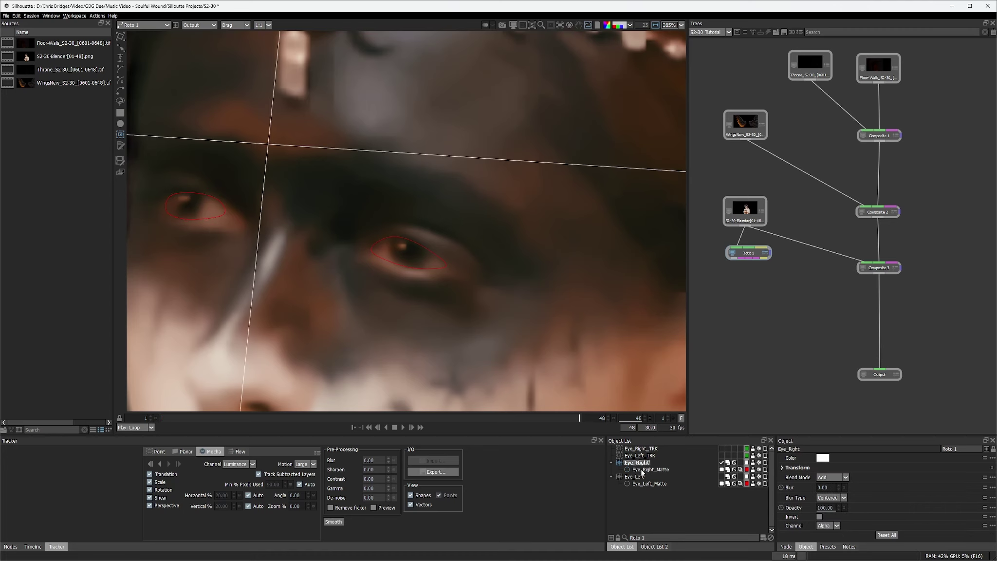
{"action": "left_click", "coordinate": [642, 470]}
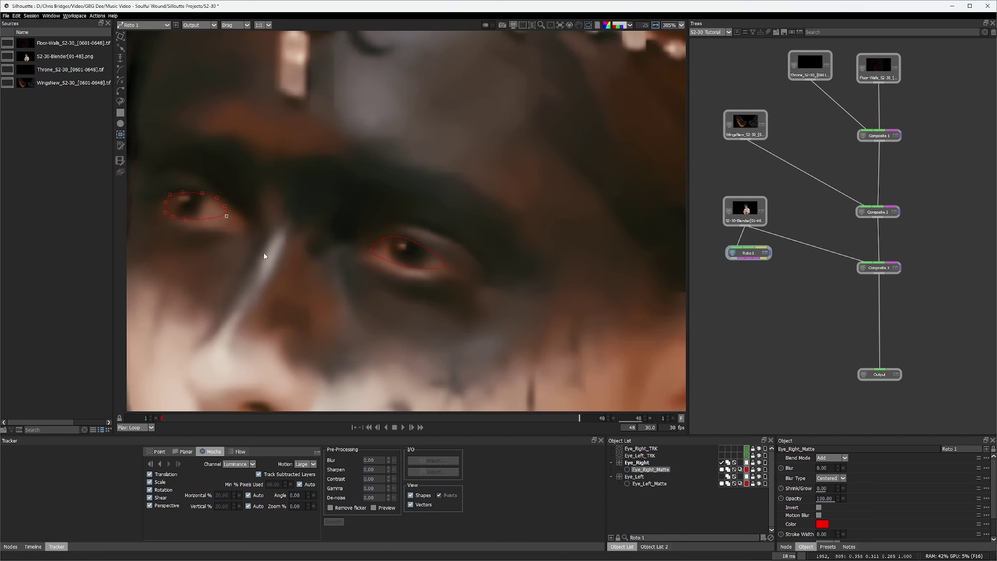
- Reshape the Eye_Right_Matte spline at frame 1 to fit the right eye's contour, and deselect it
{"action": "left_click", "coordinate": [33, 546]}
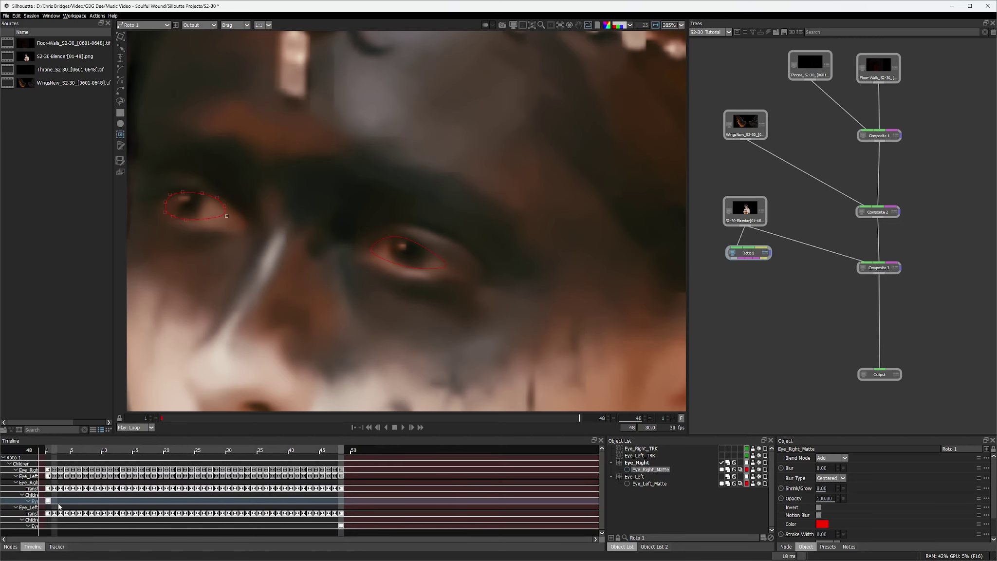
{"action": "mouse_move", "coordinate": [579, 417]}
{"action": "left_mouse_down"}
{"action": "mouse_move", "coordinate": [187, 419]}
{"action": "mouse_move", "coordinate": [588, 428]}
{"action": "left_mouse_up"}
{"action": "left_click_drag", "start_coordinate": [580, 418], "coordinate": [161, 418]}
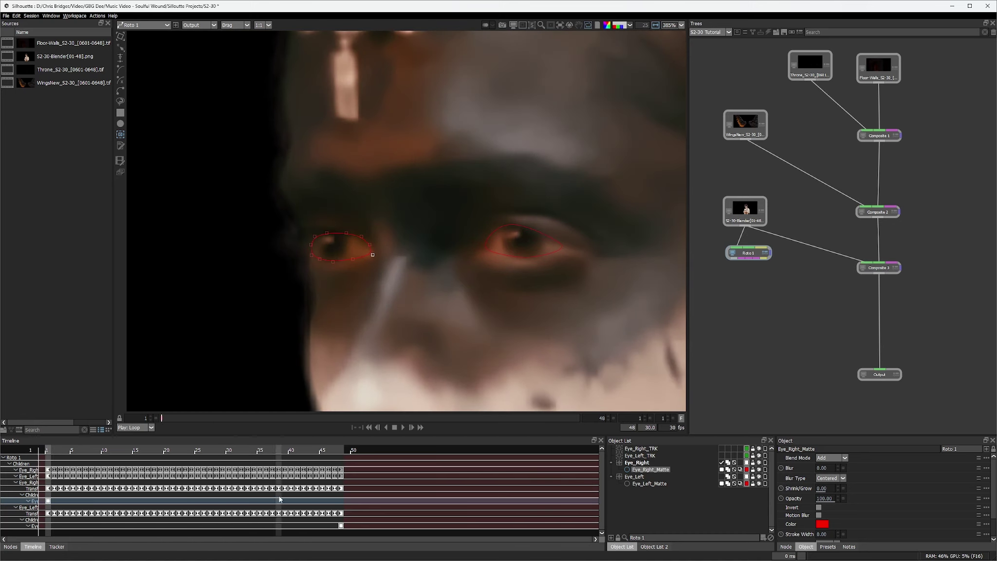
{"action": "scroll", "coordinate": [341, 255], "scroll_direction": "up", "scroll_amount": 3}
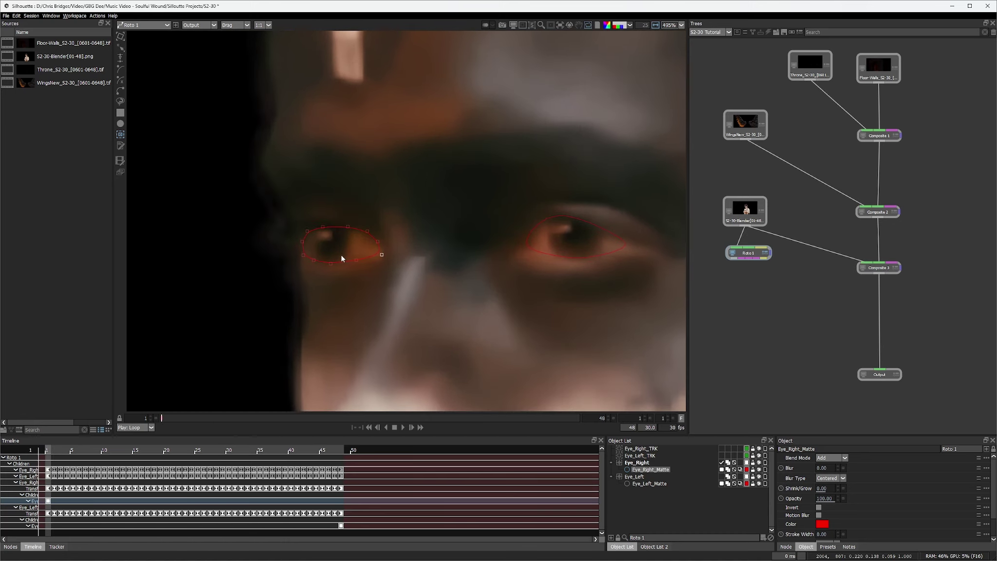
{"action": "left_click", "coordinate": [120, 47]}
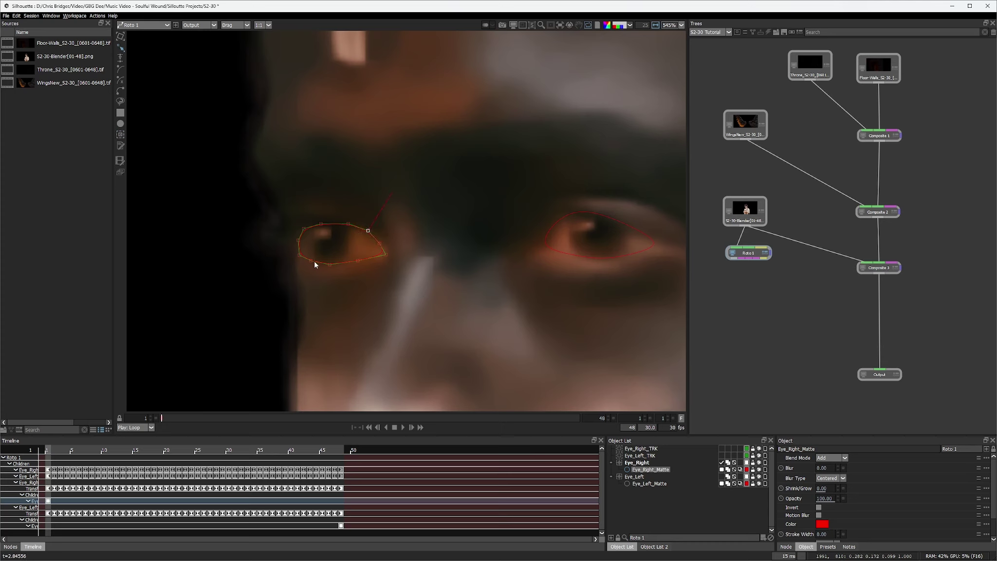
{"action": "left_click_drag", "start_coordinate": [311, 261], "coordinate": [312, 262]}
{"action": "left_click", "coordinate": [387, 255]}
{"action": "key", "text": "ctrl+shift+a"}
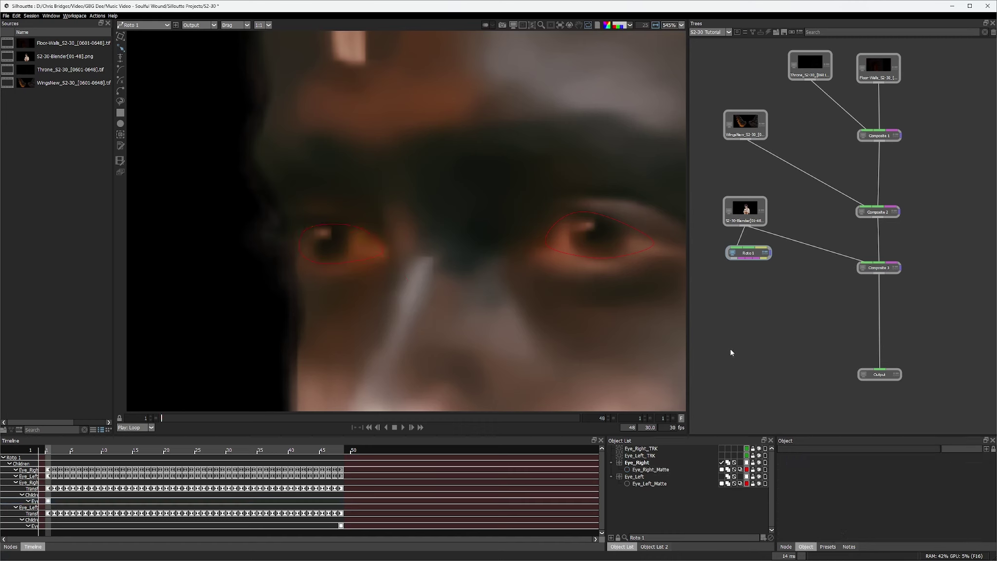
- Adjust the Eye_Right_Matte points at frame 48 so the shape follows the outline of the right eye
{"action": "left_click", "coordinate": [373, 255]}
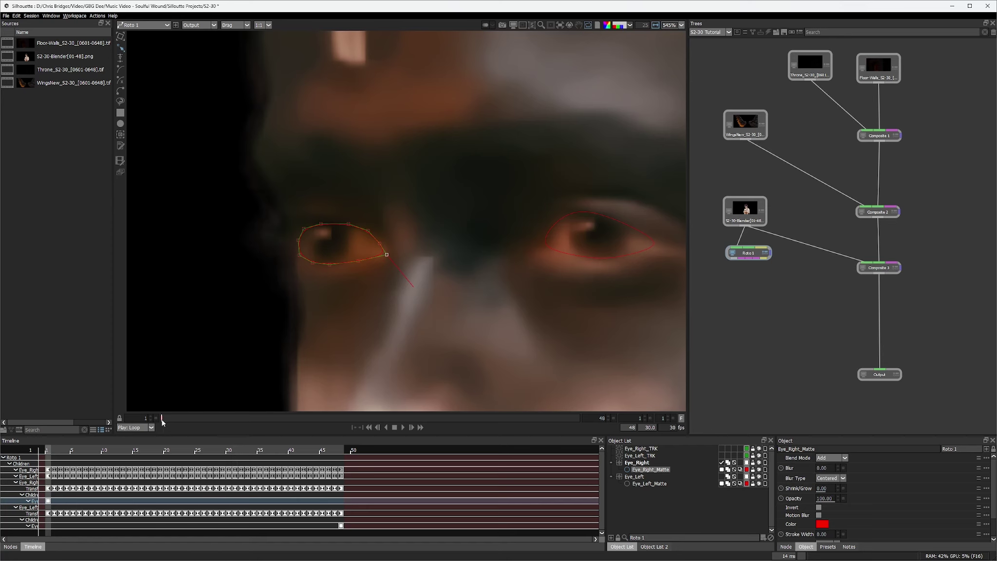
{"action": "left_click_drag", "start_coordinate": [162, 422], "coordinate": [579, 441]}
{"action": "left_click_drag", "start_coordinate": [189, 259], "coordinate": [387, 323]}
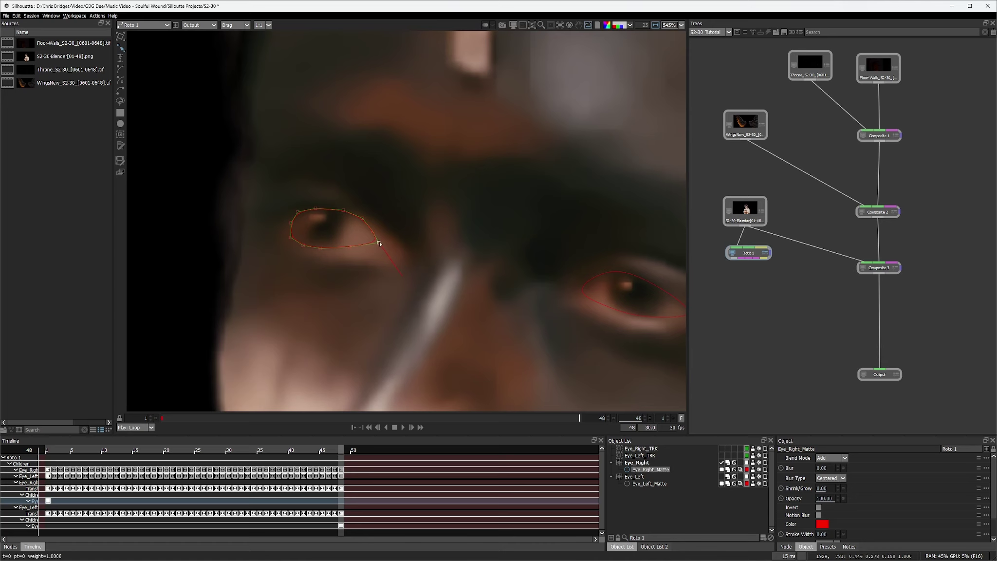
{"action": "left_click_drag", "start_coordinate": [378, 243], "coordinate": [352, 254]}
{"action": "left_click", "coordinate": [320, 249]}
{"action": "left_click", "coordinate": [361, 220]}
{"action": "left_click", "coordinate": [289, 237]}
{"action": "scroll", "coordinate": [352, 303], "scroll_direction": "down", "scroll_amount": 2}
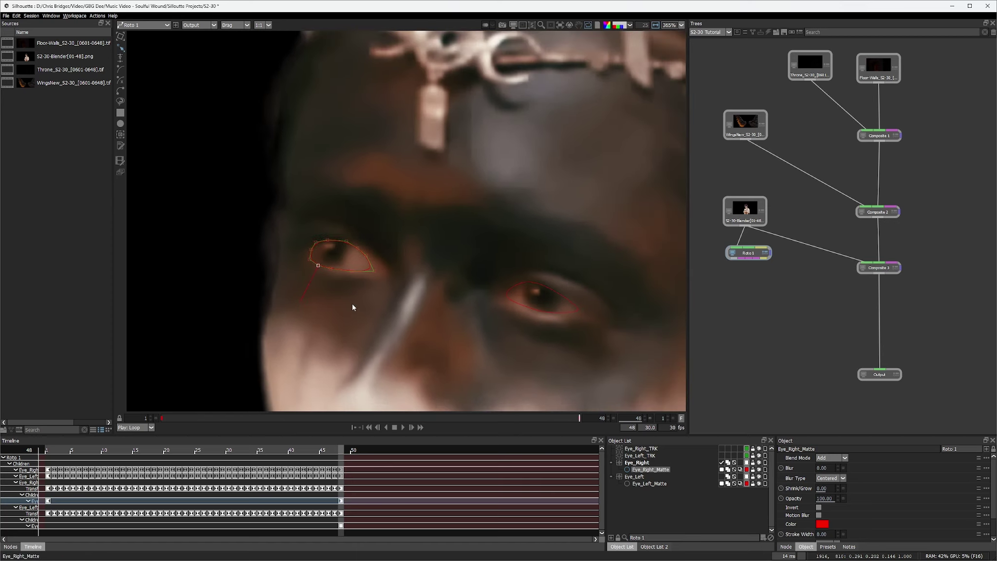
{"action": "left_click", "coordinate": [758, 327]}
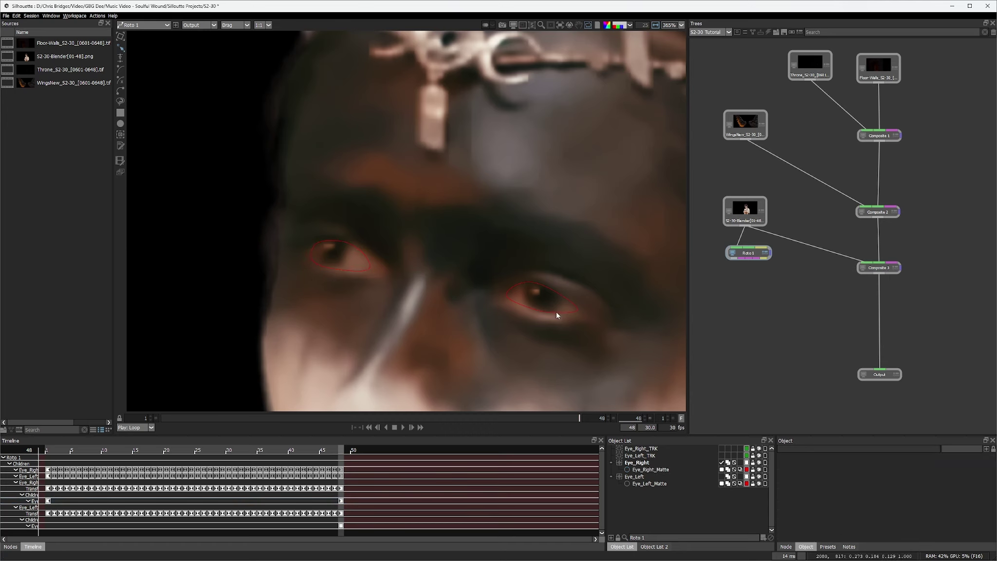
{"action": "left_click", "coordinate": [333, 267]}
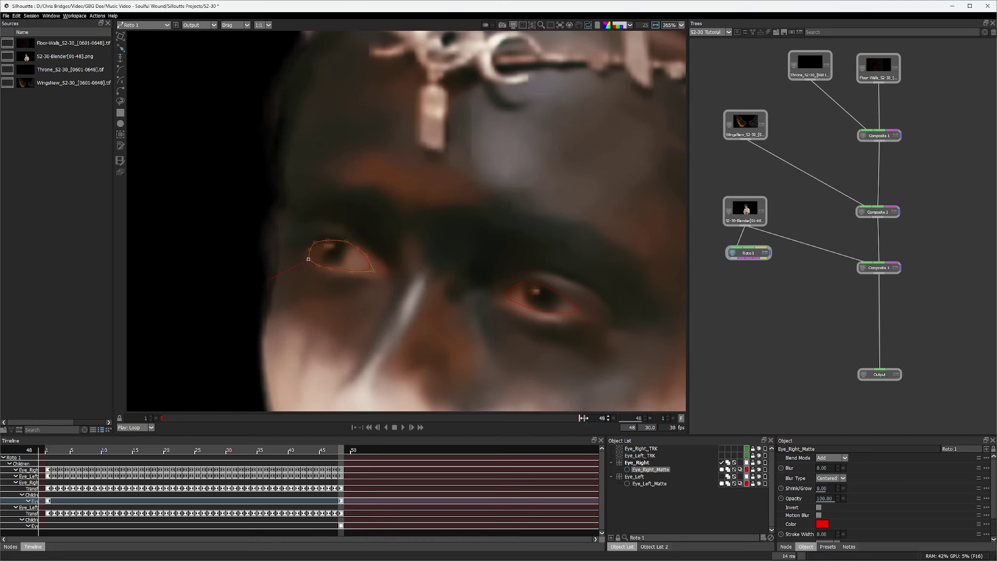
- Refine the Eye_Right_Matte points at frame 26 to add an intermediate shape keyframe, and deselect the spline
{"action": "left_click_drag", "start_coordinate": [581, 418], "coordinate": [384, 432]}
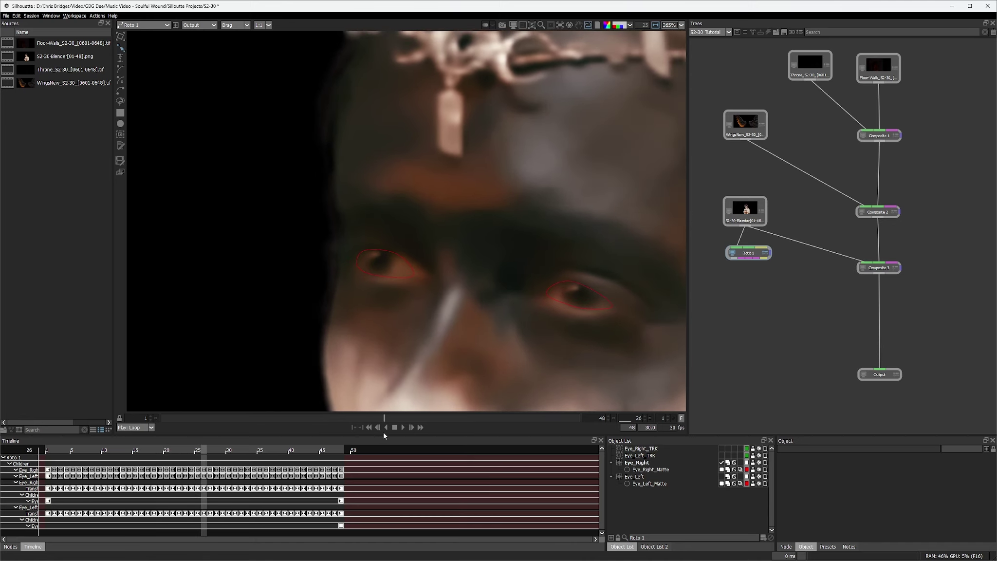
{"action": "left_click", "coordinate": [394, 276]}
{"action": "scroll", "coordinate": [377, 286], "scroll_direction": "up", "scroll_amount": 1}
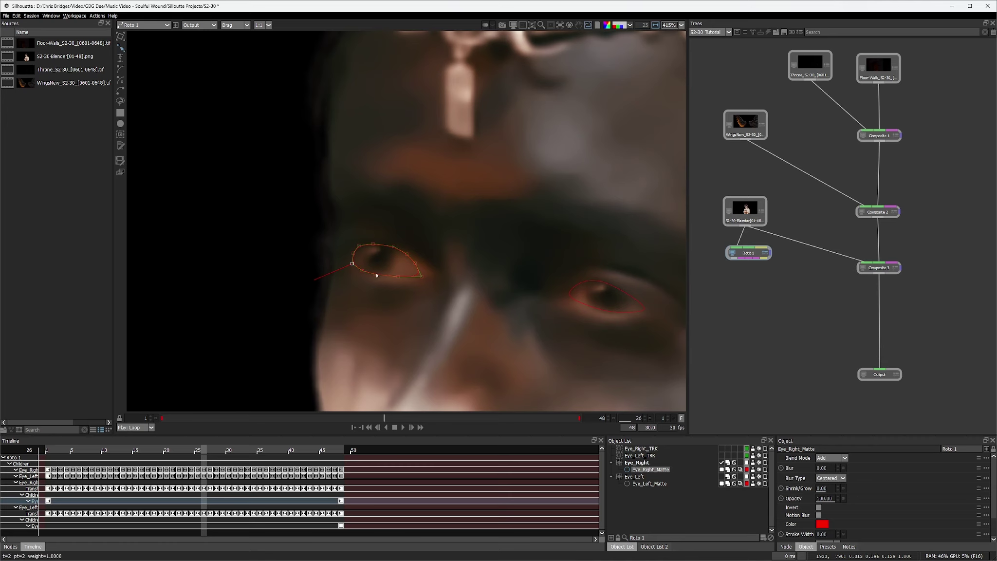
{"action": "left_click", "coordinate": [376, 276]}
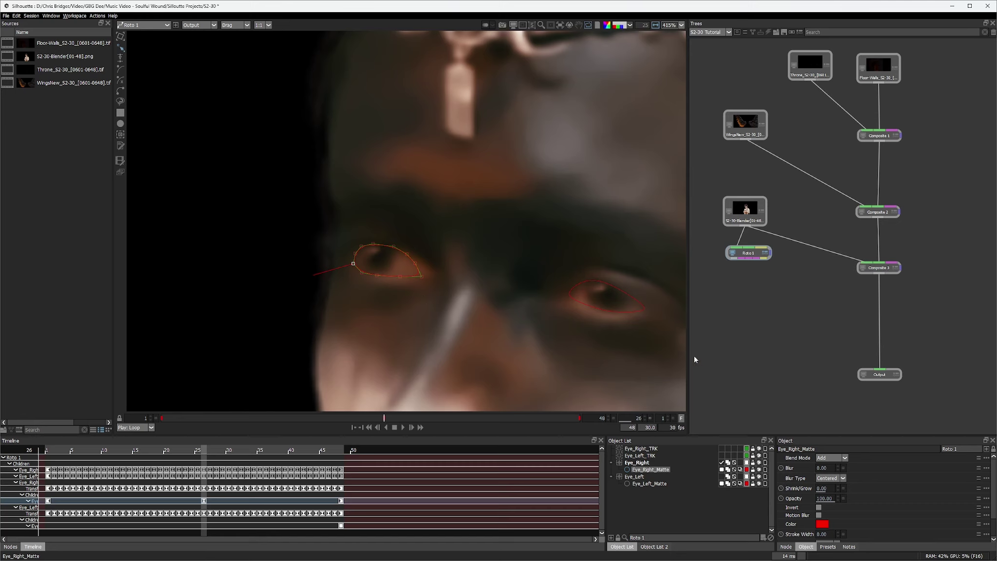
{"action": "left_click", "coordinate": [733, 339]}
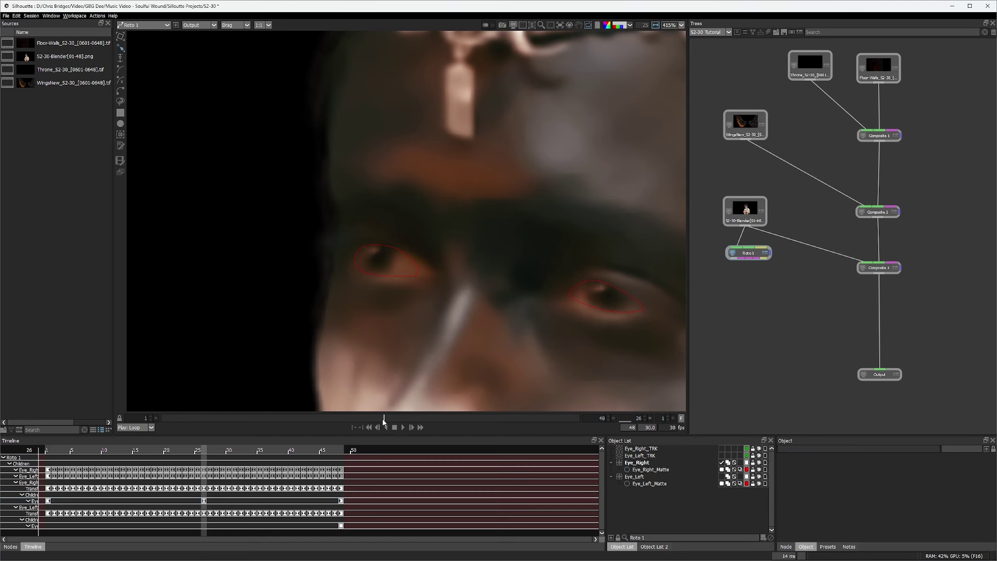
- Play the shot from frame 1 and scrub through it to check how both eye mattes follow the eyes
{"action": "mouse_move", "coordinate": [384, 422]}
{"action": "left_mouse_down"}
{"action": "mouse_move", "coordinate": [184, 420]}
{"action": "mouse_move", "coordinate": [626, 427]}
{"action": "mouse_move", "coordinate": [139, 430]}
{"action": "left_mouse_up"}
{"action": "scroll", "coordinate": [452, 345], "scroll_direction": "down", "scroll_amount": 6}
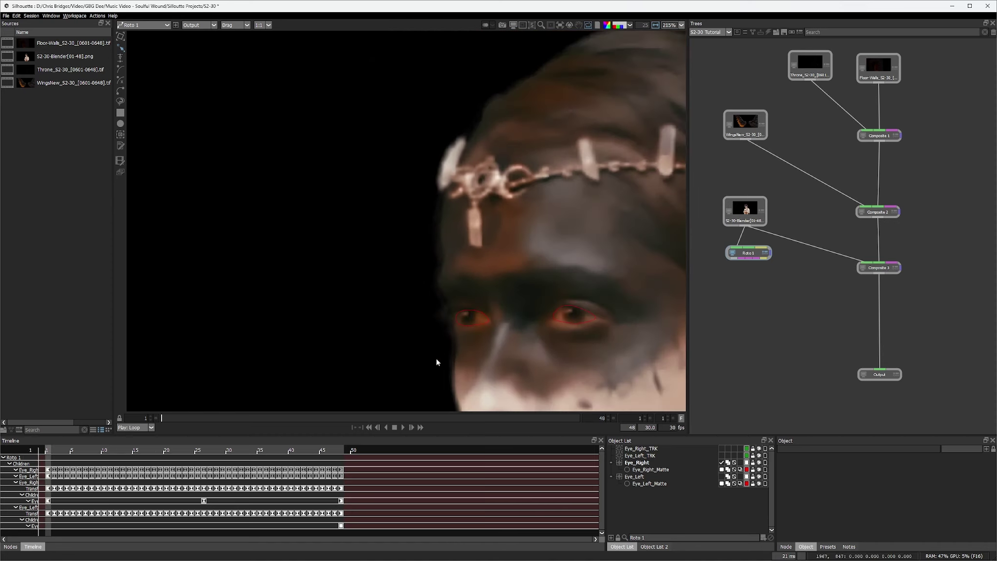
{"action": "left_click", "coordinate": [403, 428]}
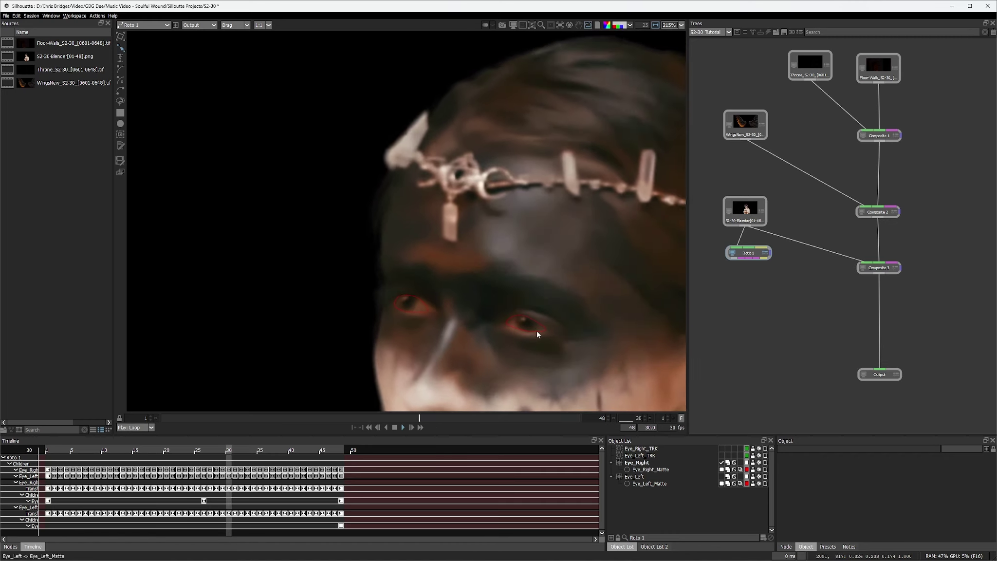
{"action": "left_click_drag", "start_coordinate": [531, 418], "coordinate": [189, 426]}
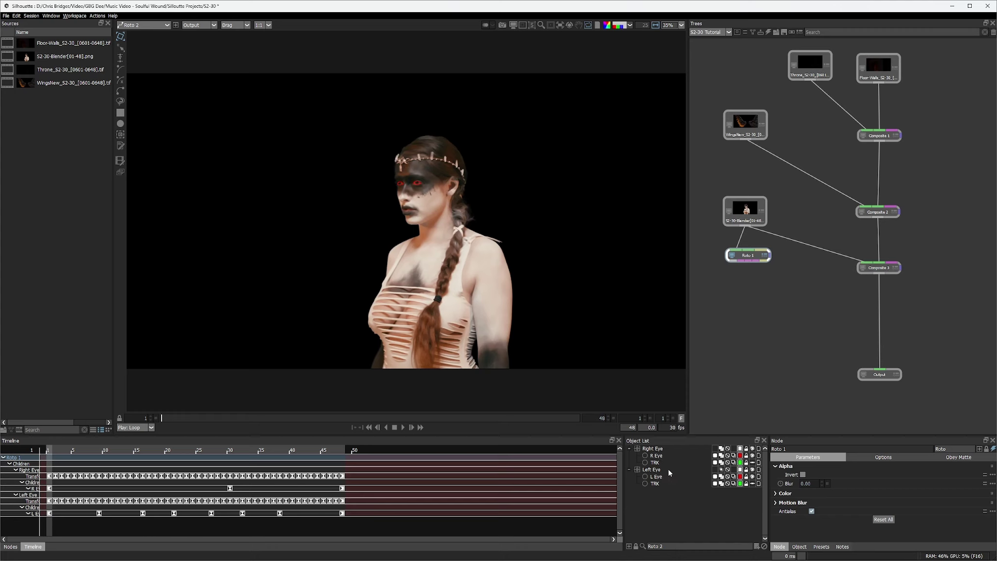
- In the finished roto, review the R Eye and L Eye shapes, the TRK shapes, and their Right Eye and Left Eye layers
{"action": "left_click", "coordinate": [657, 455]}
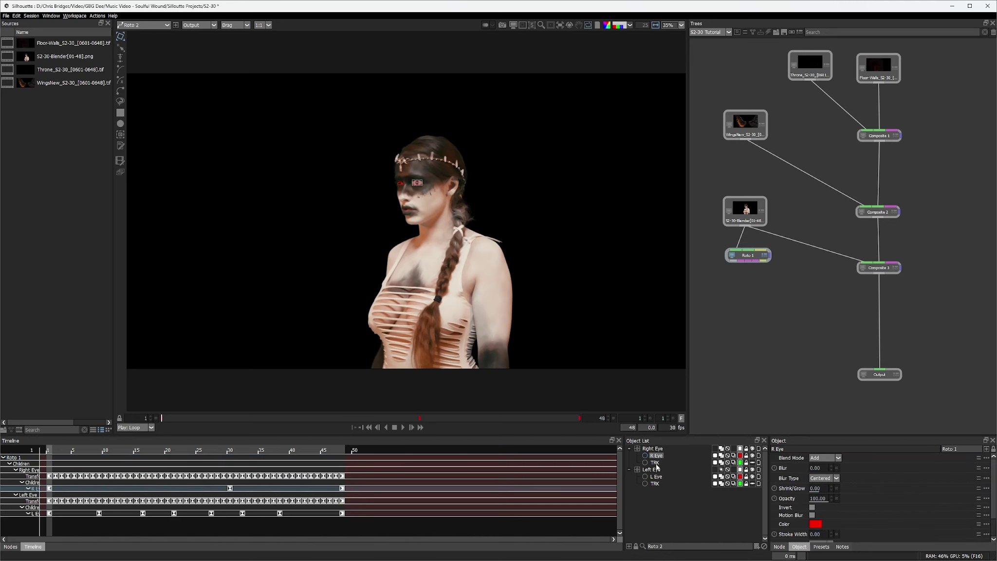
{"action": "left_click", "coordinate": [654, 463]}
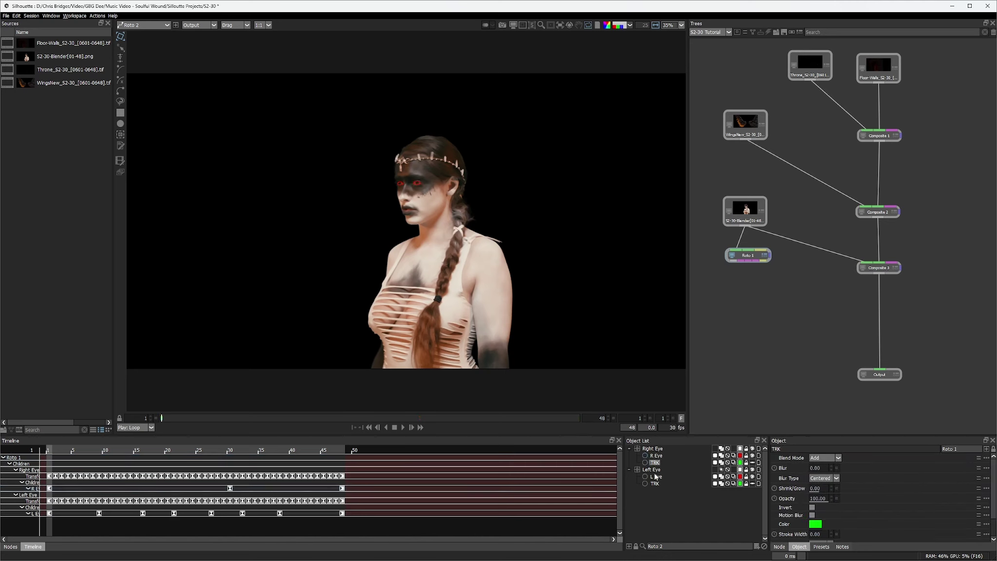
{"action": "left_click", "coordinate": [657, 478]}
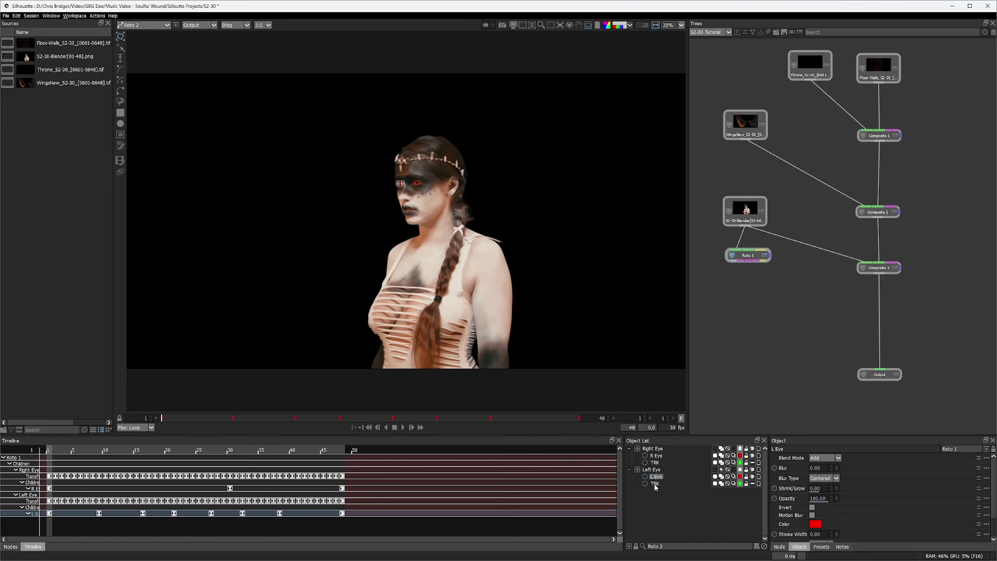
{"action": "left_click", "coordinate": [655, 484]}
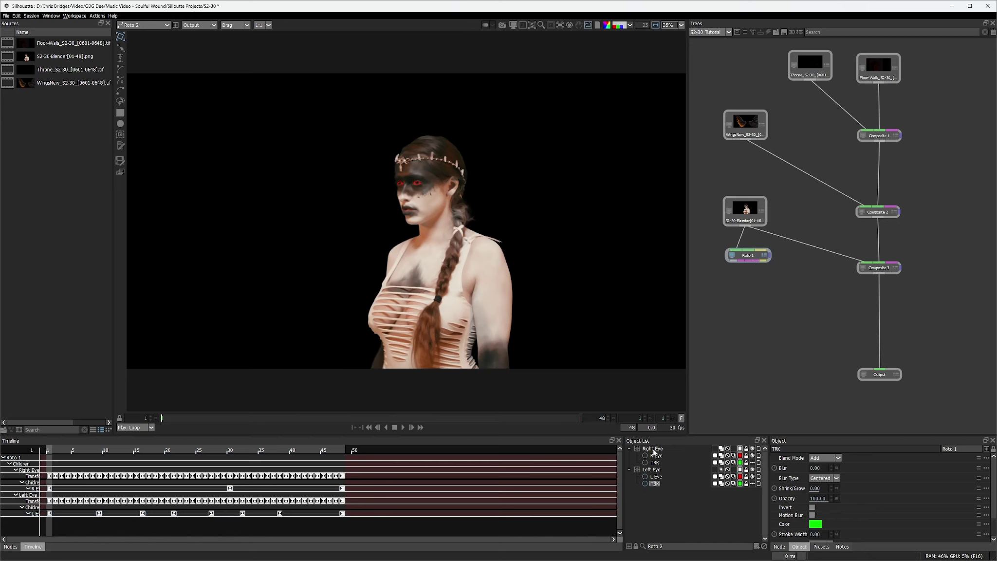
{"action": "left_click", "coordinate": [653, 449]}
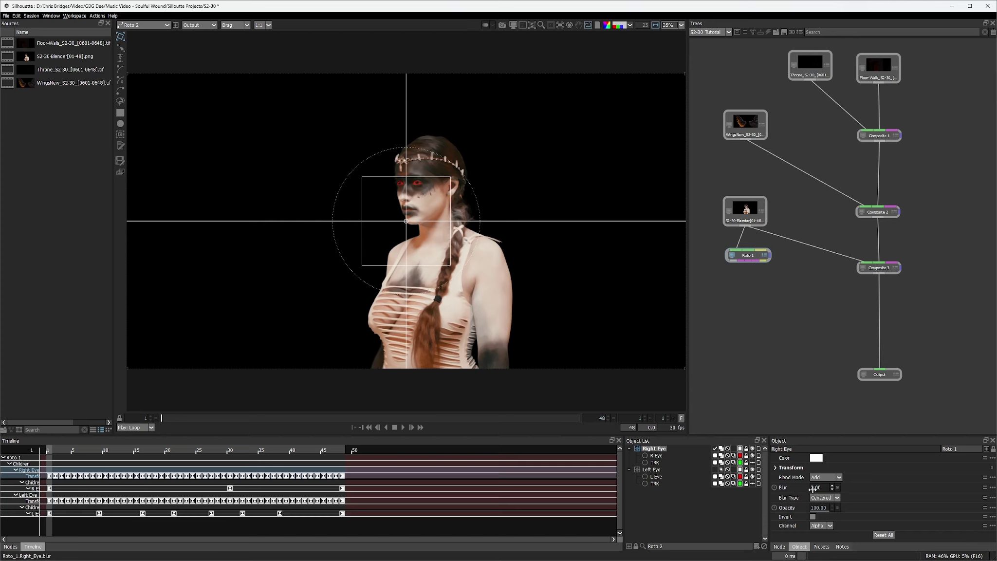
{"action": "left_click", "coordinate": [653, 469]}
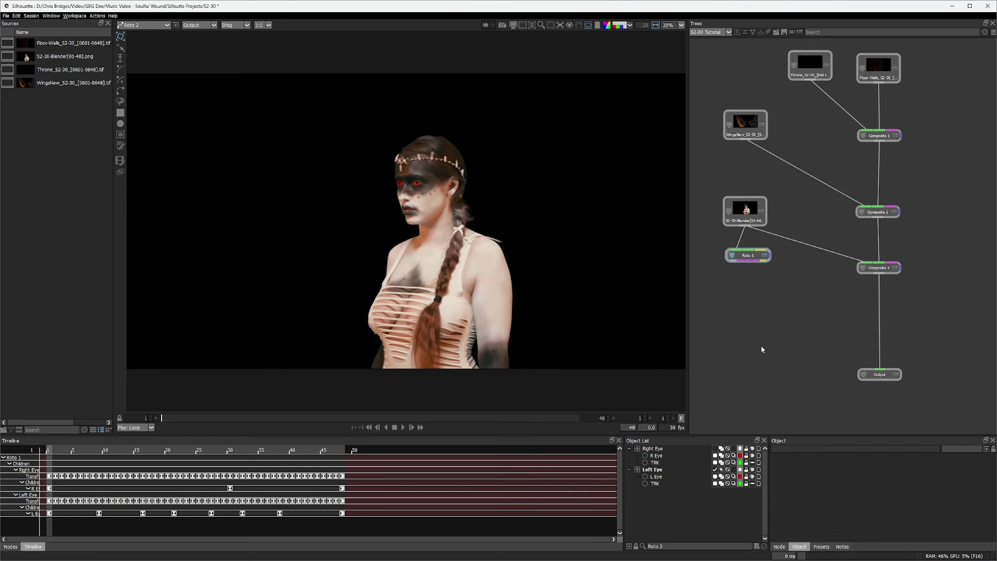
{"action": "scroll", "coordinate": [762, 350], "scroll_direction": "up", "scroll_amount": 1}
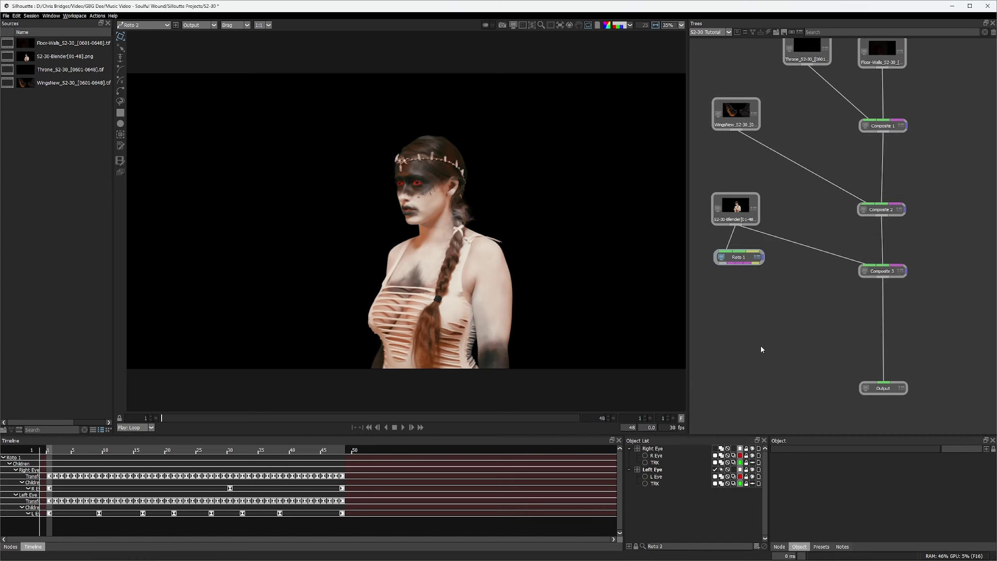
- Find the Invert node and place it in the tree just below Roto 1
{"action": "left_click", "coordinate": [11, 547]}
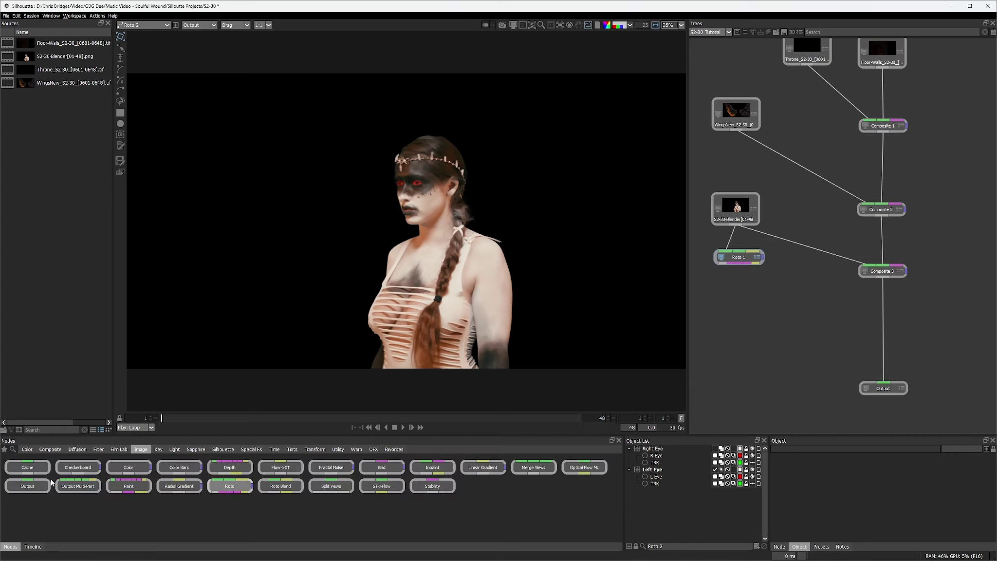
{"action": "left_click", "coordinate": [12, 449]}
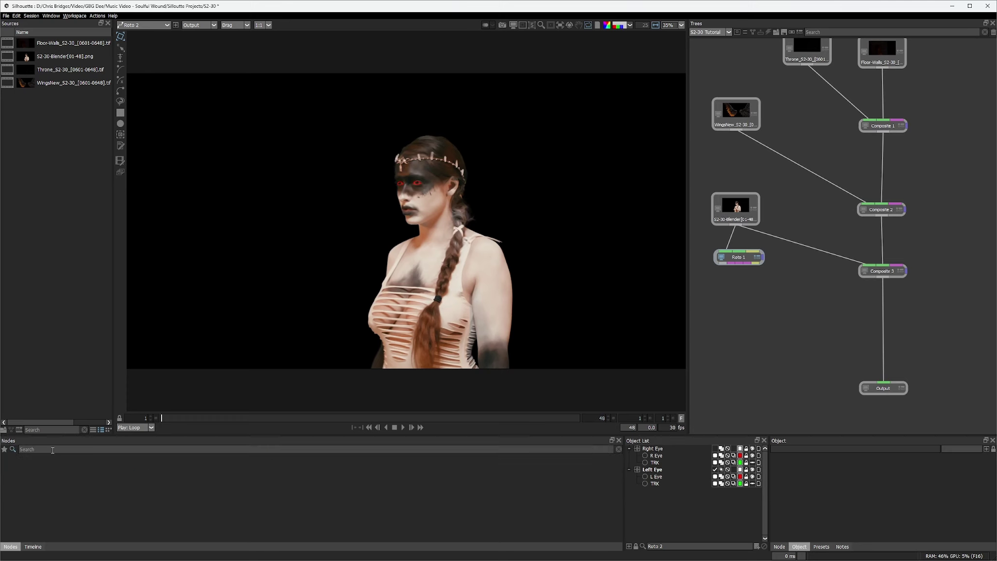
{"action": "type", "text": "l"}
{"action": "type", "text": "nv"}
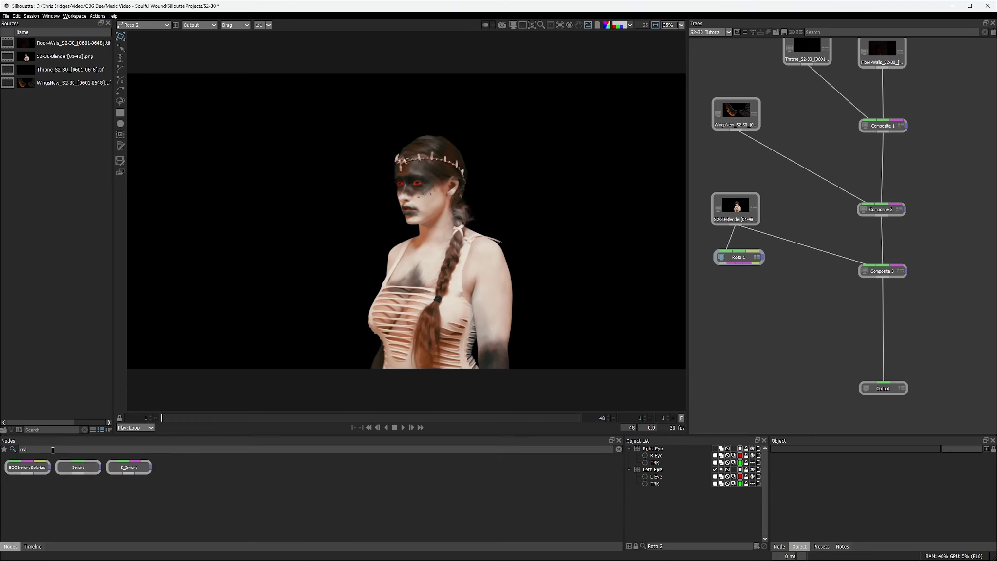
{"action": "left_click_drag", "start_coordinate": [86, 473], "coordinate": [741, 291]}
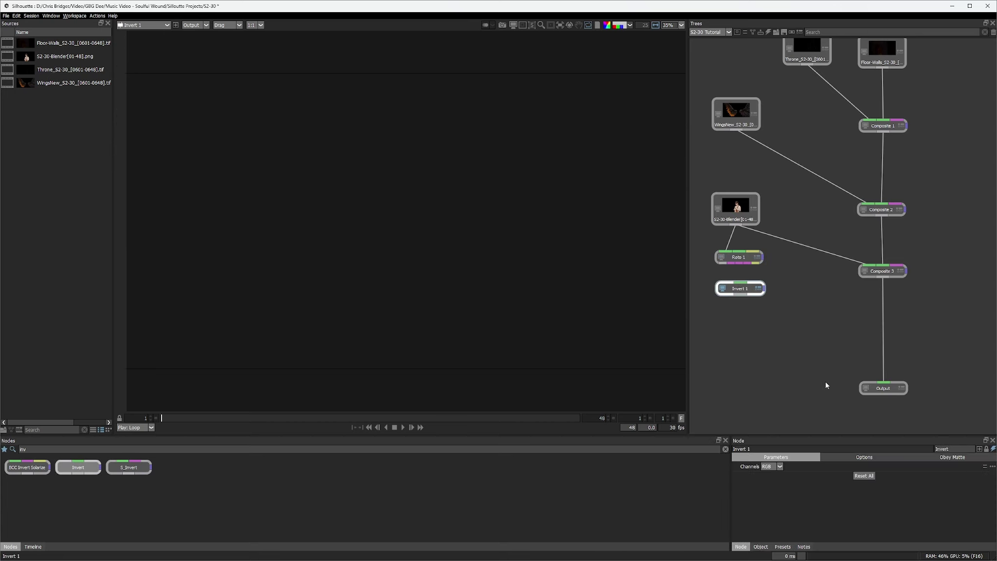
- Feed the first output of Roto 1 into the Invert node and align the node directly beneath the roto
{"action": "key", "text": "shift+t"}
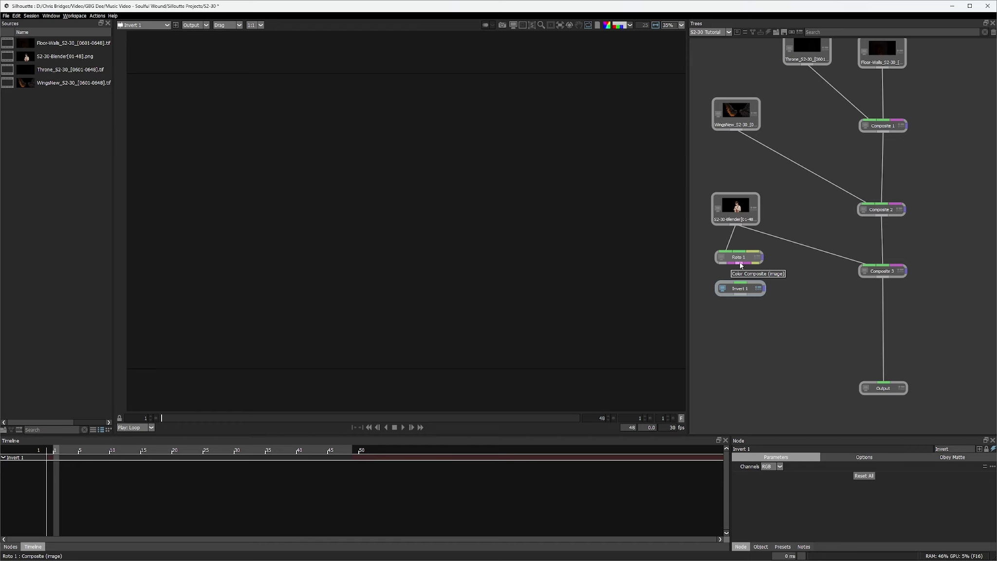
{"action": "left_click_drag", "start_coordinate": [732, 264], "coordinate": [740, 279]}
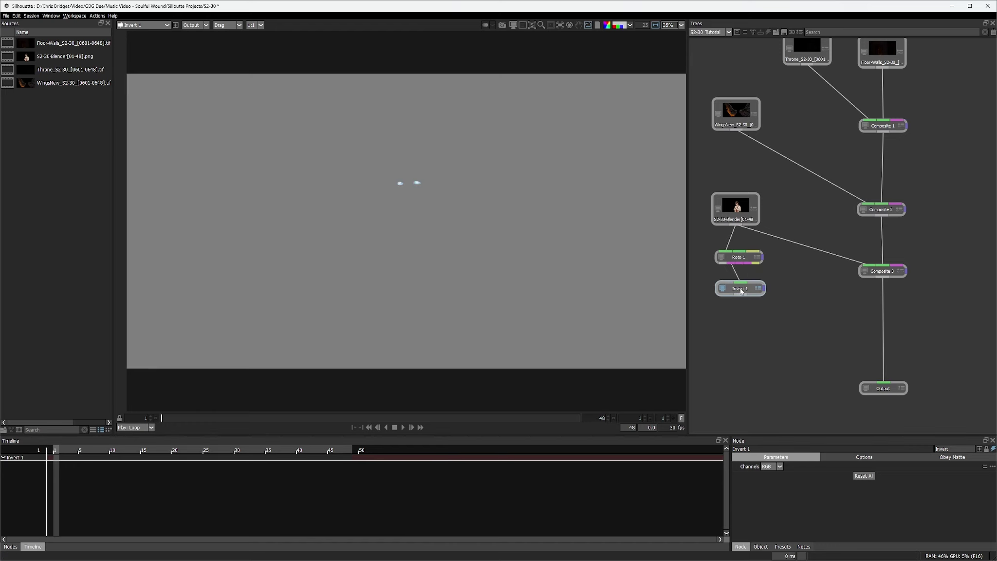
{"action": "left_click", "coordinate": [741, 290]}
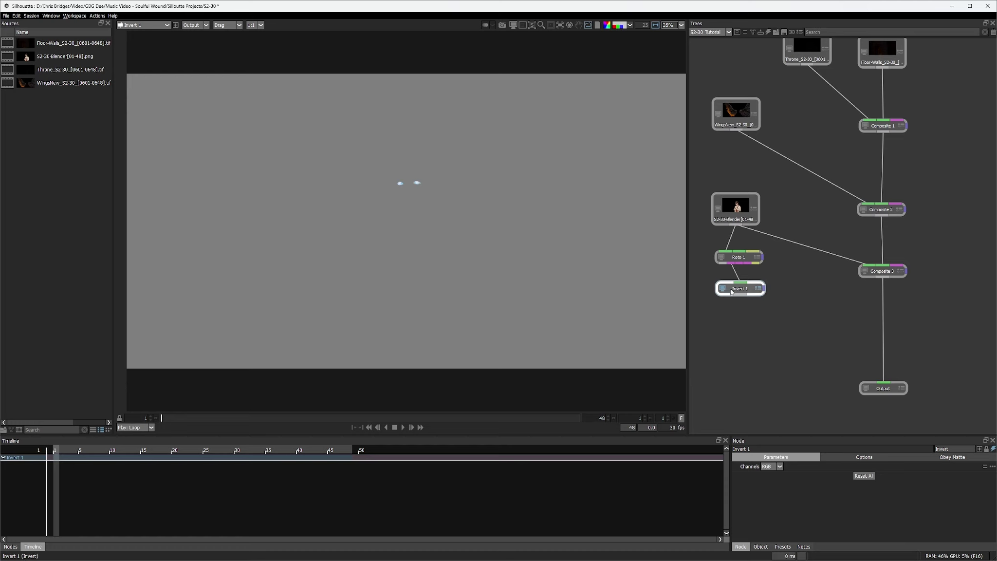
{"action": "left_click_drag", "start_coordinate": [744, 291], "coordinate": [734, 290]}
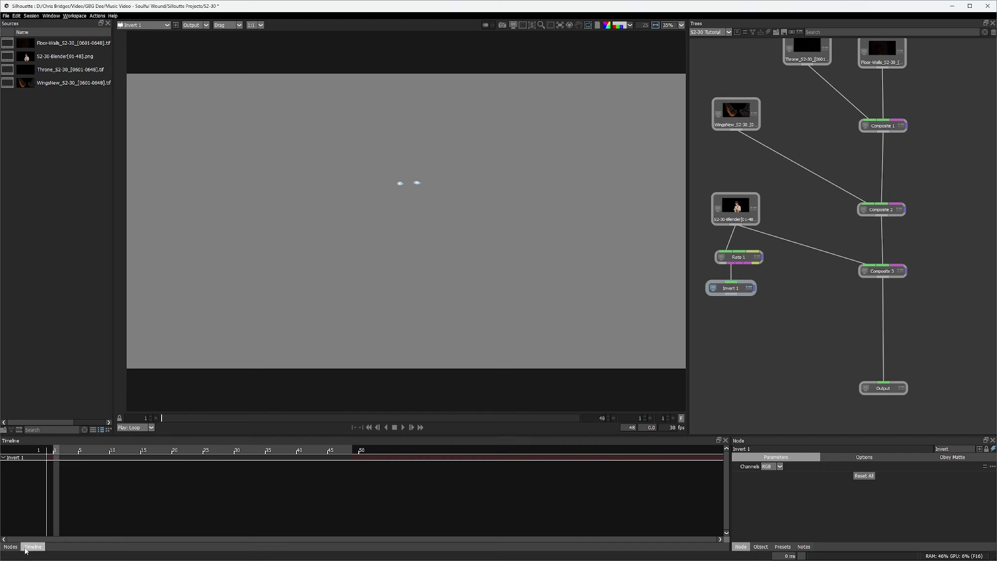
- Add a Color Correct node beneath Invert 1, connected to its output
{"action": "left_click", "coordinate": [10, 547]}
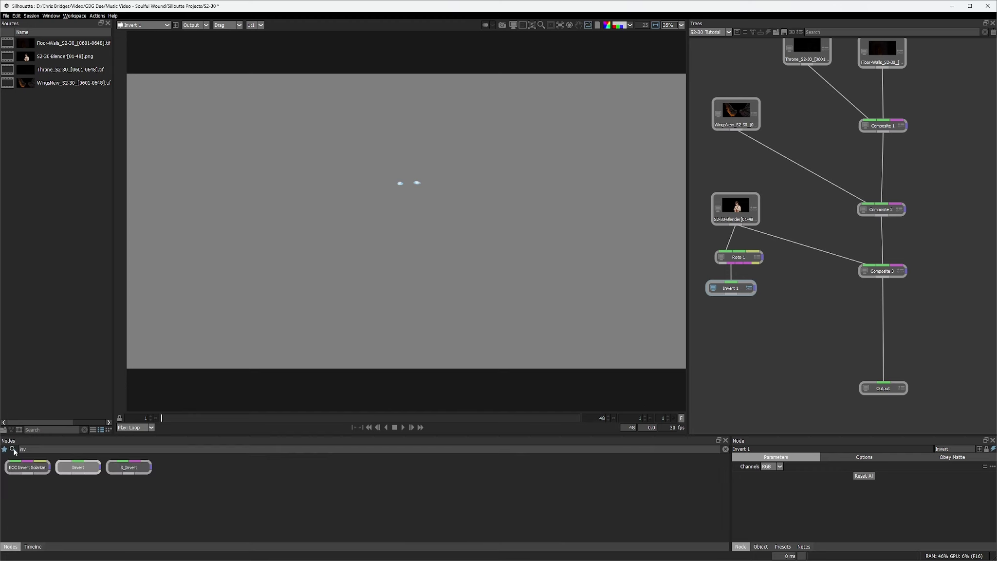
{"action": "left_click", "coordinate": [12, 450]}
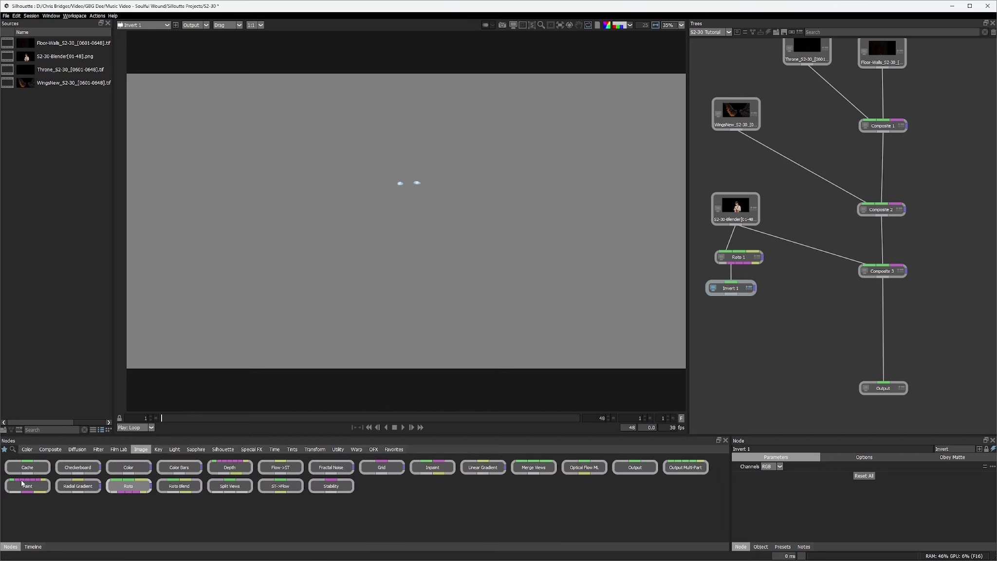
{"action": "left_click", "coordinate": [26, 448]}
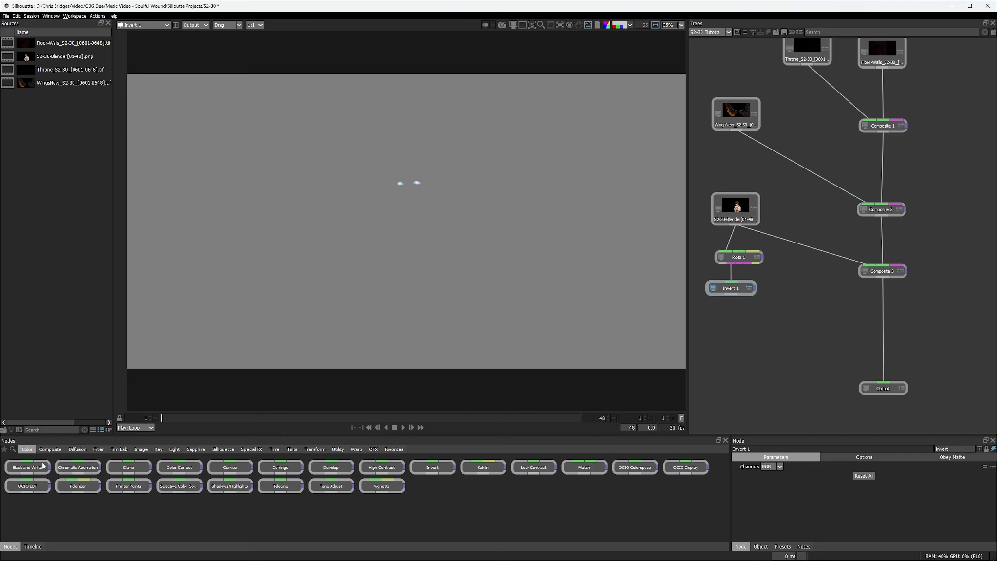
{"action": "left_click_drag", "start_coordinate": [185, 469], "coordinate": [730, 321]}
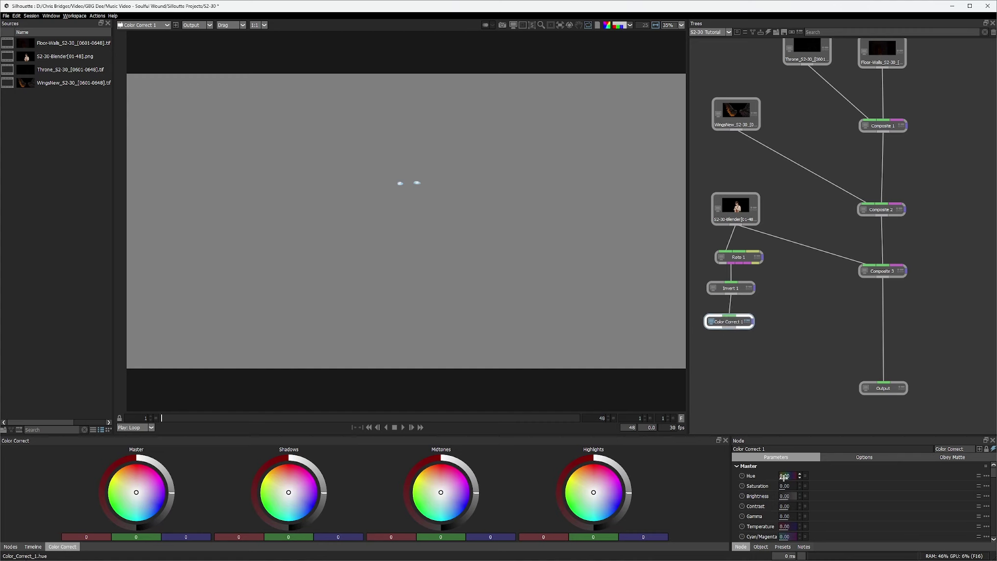
- Turn the eyes fiery orange in Color Correct 1 with Hue 194, Temperature 85 and Cyan/Magenta -22
{"action": "left_click_drag", "start_coordinate": [783, 477], "coordinate": [863, 481]}
{"action": "scroll", "coordinate": [863, 481], "scroll_direction": "down", "scroll_amount": 2}
{"action": "left_click_drag", "start_coordinate": [802, 479], "coordinate": [778, 492]}
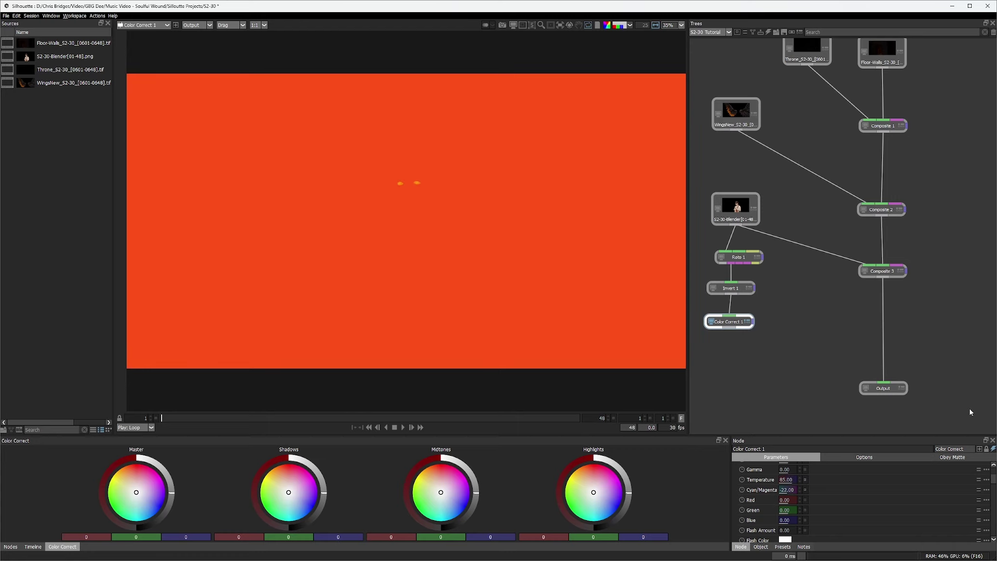
{"action": "left_click", "coordinate": [808, 349]}
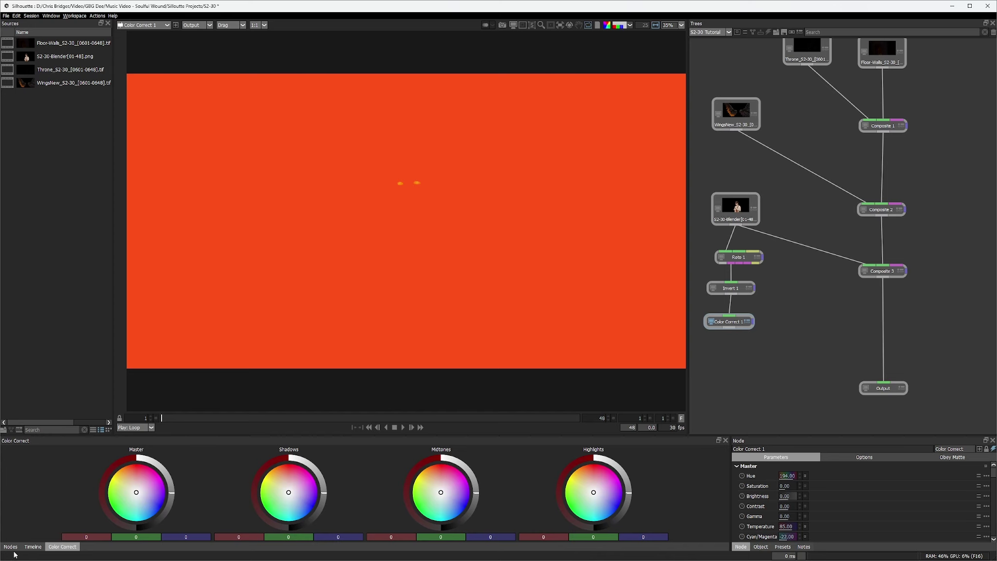
- Find the plain Blur node and attach it beneath Color Correct 1
{"action": "left_click", "coordinate": [10, 547]}
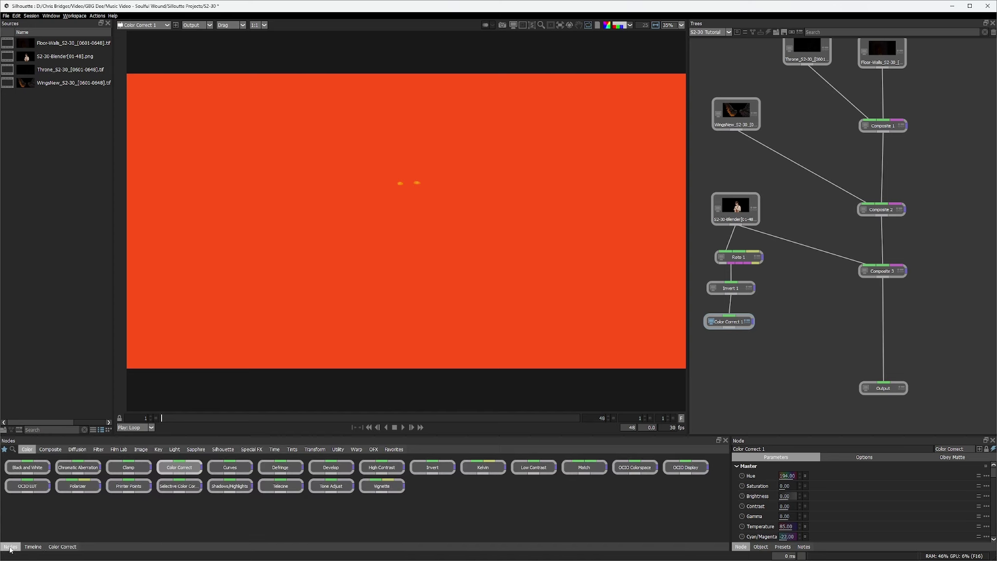
{"action": "left_click", "coordinate": [13, 449]}
{"action": "type", "text": "inv"}
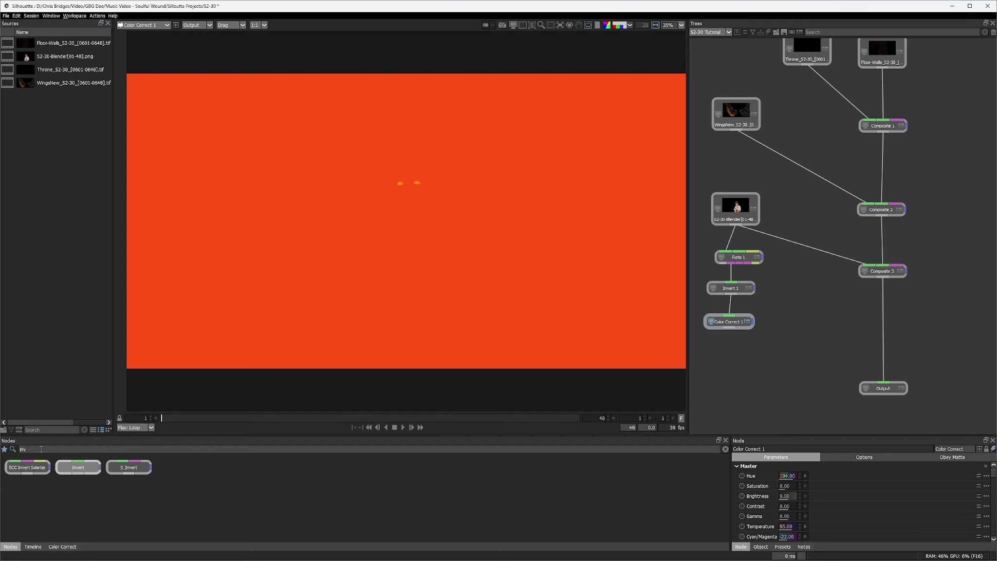
{"action": "type", "text": "blur"}
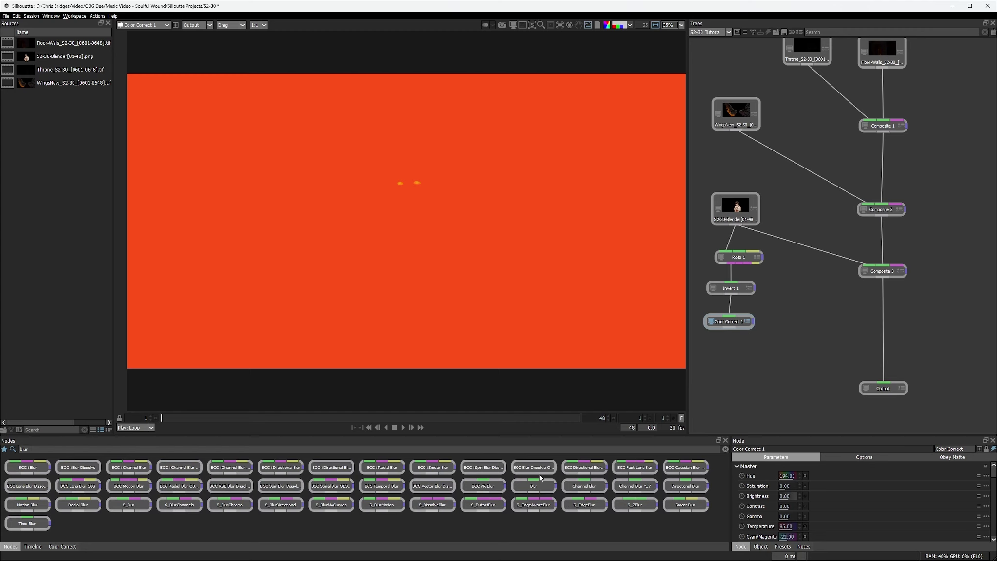
{"action": "left_click_drag", "start_coordinate": [534, 486], "coordinate": [735, 353]}
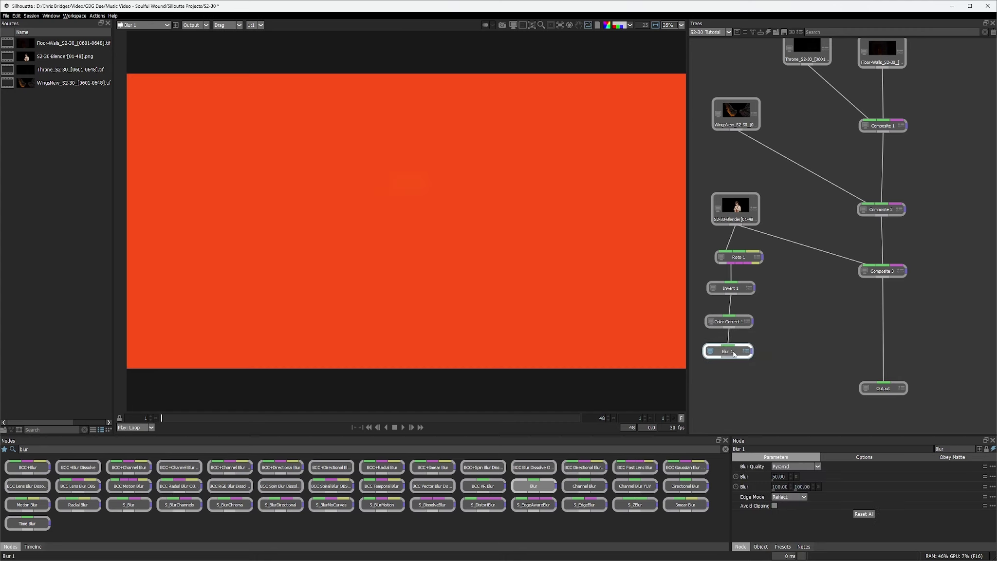
- View Blur 1 and set its Blur amount to 2
{"action": "left_click", "coordinate": [712, 349]}
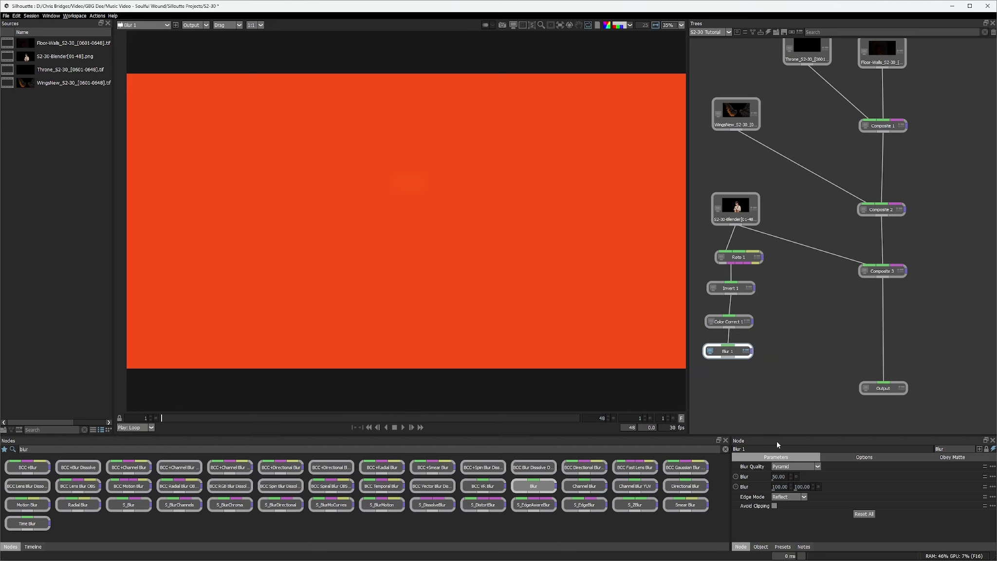
{"action": "left_click", "coordinate": [778, 477]}
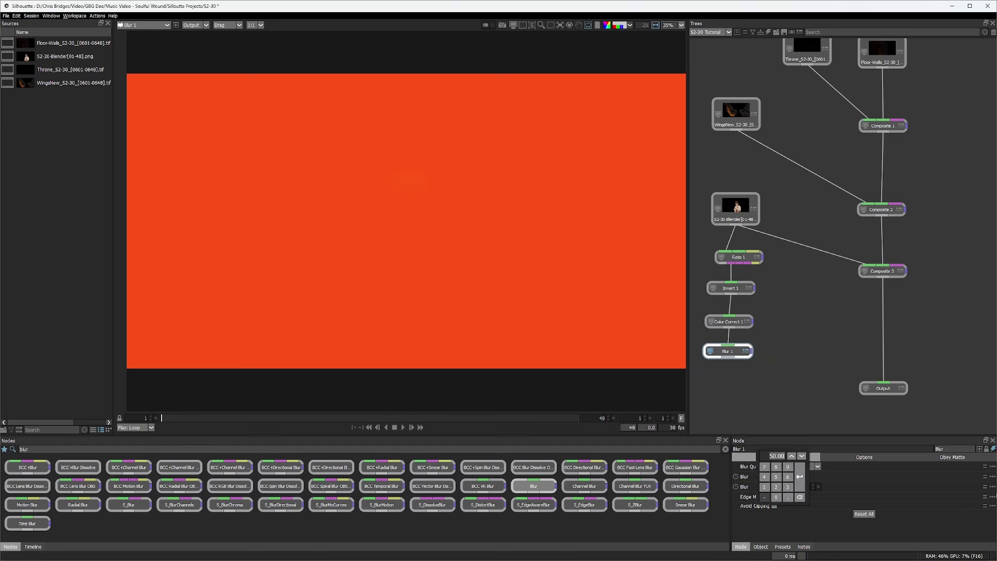
{"action": "type", "text": "2"}
{"action": "key", "text": "Return"}
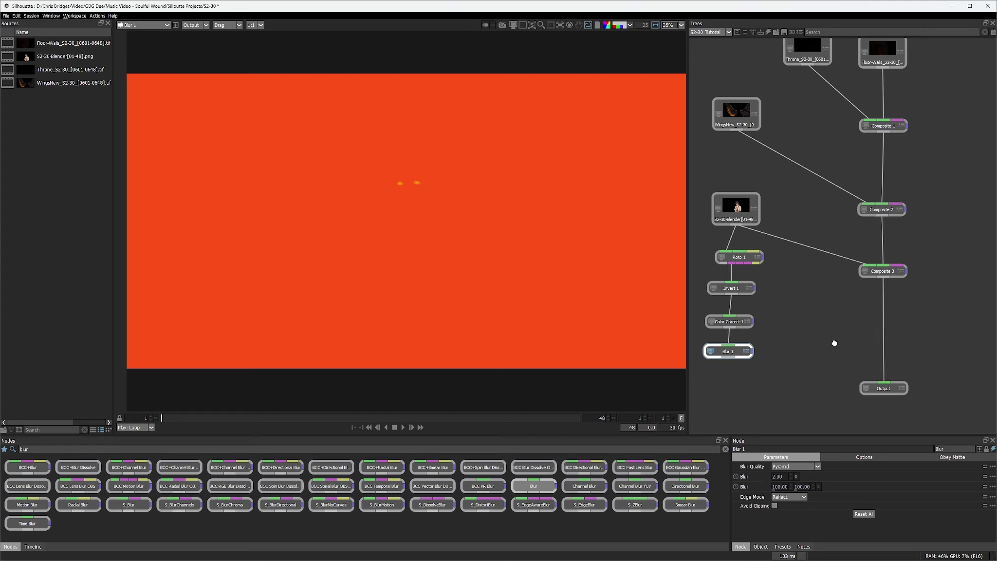
- Add a Composite node below Blur 1, using the S2-30-Blender source as background and Blur 1 as foreground
{"action": "left_click_drag", "start_coordinate": [835, 341], "coordinate": [857, 334]}
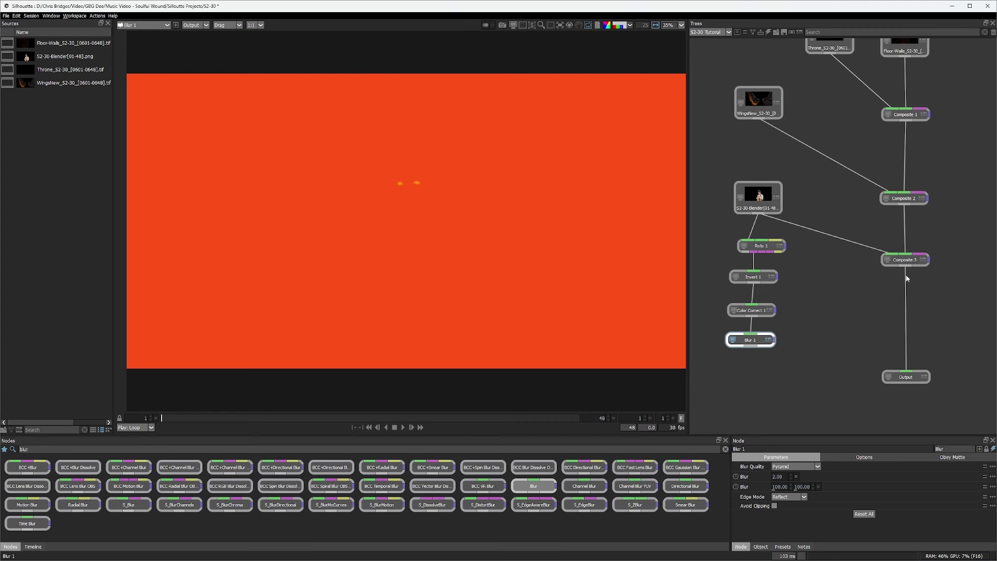
{"action": "left_click", "coordinate": [13, 448]}
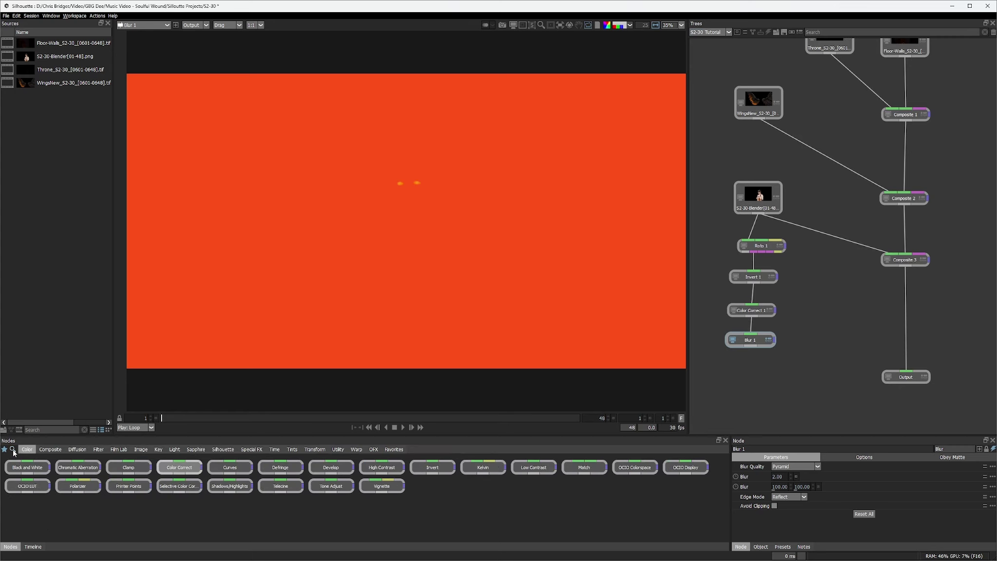
{"action": "left_click", "coordinate": [394, 449]}
{"action": "left_click_drag", "start_coordinate": [282, 468], "coordinate": [806, 381]}
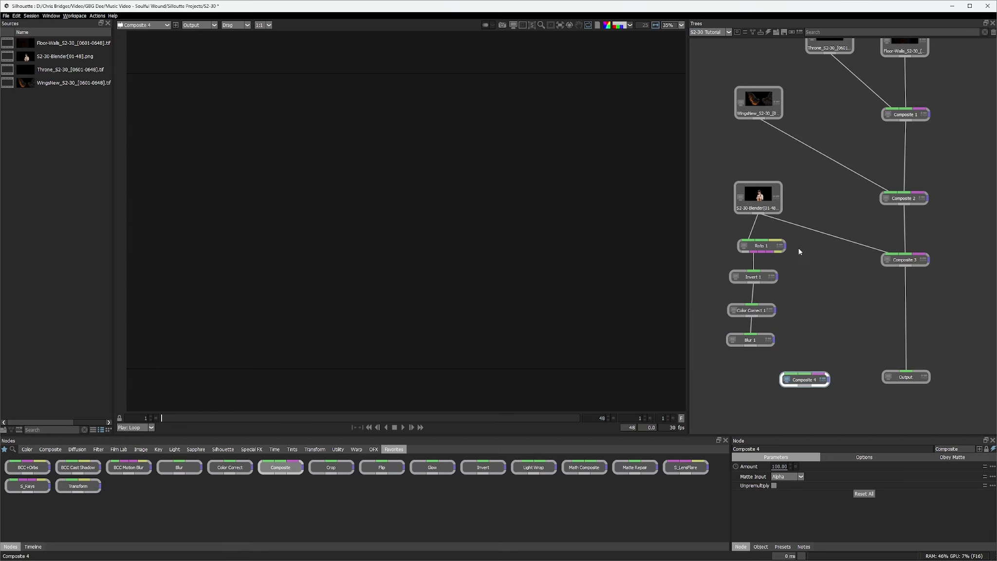
{"action": "left_click_drag", "start_coordinate": [759, 215], "coordinate": [804, 377]}
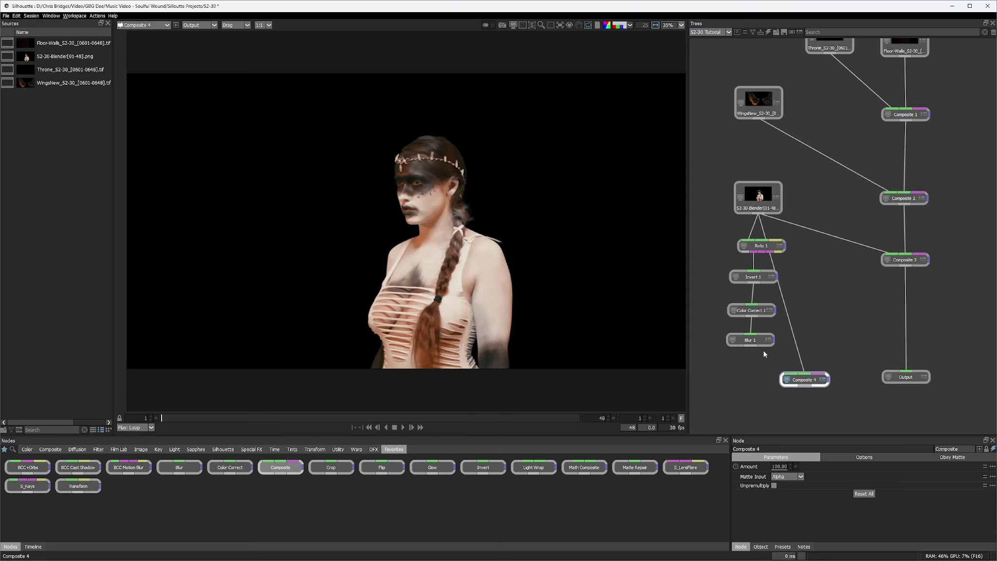
{"action": "left_click_drag", "start_coordinate": [750, 348], "coordinate": [788, 375]}
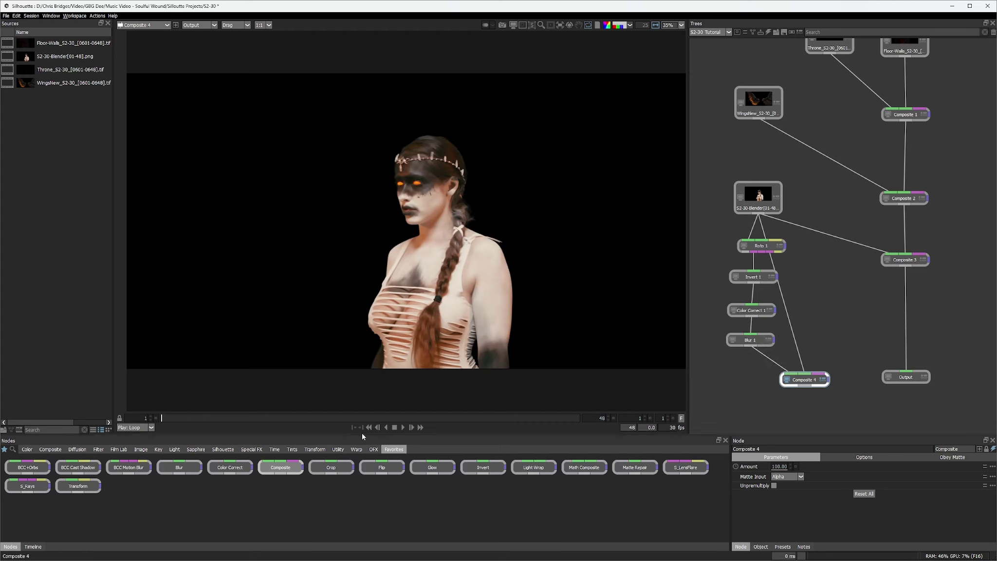
- Play the composited actress shot and inspect the recoloured eyes up close and at full-frame size
{"action": "left_click", "coordinate": [404, 427]}
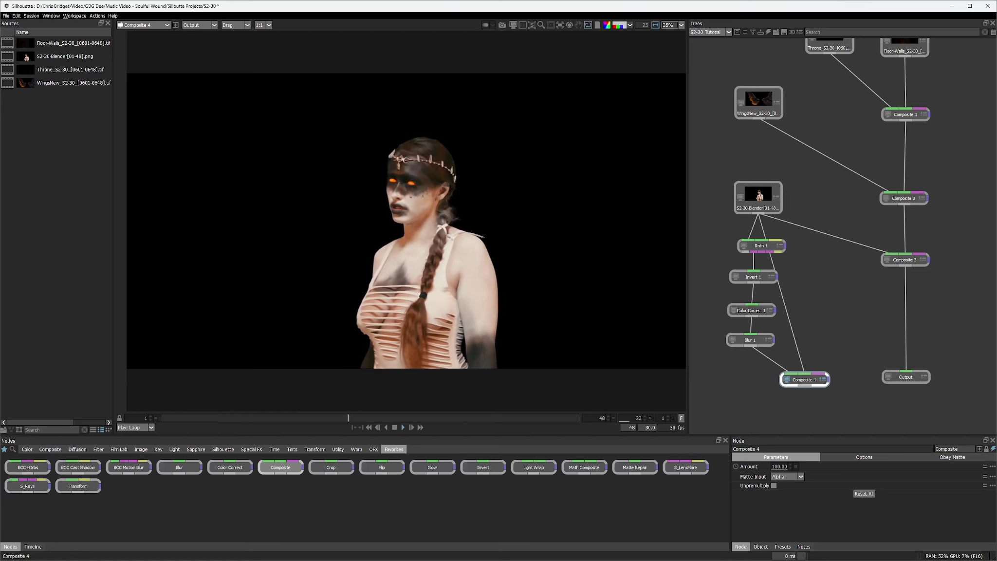
{"action": "left_click", "coordinate": [400, 427]}
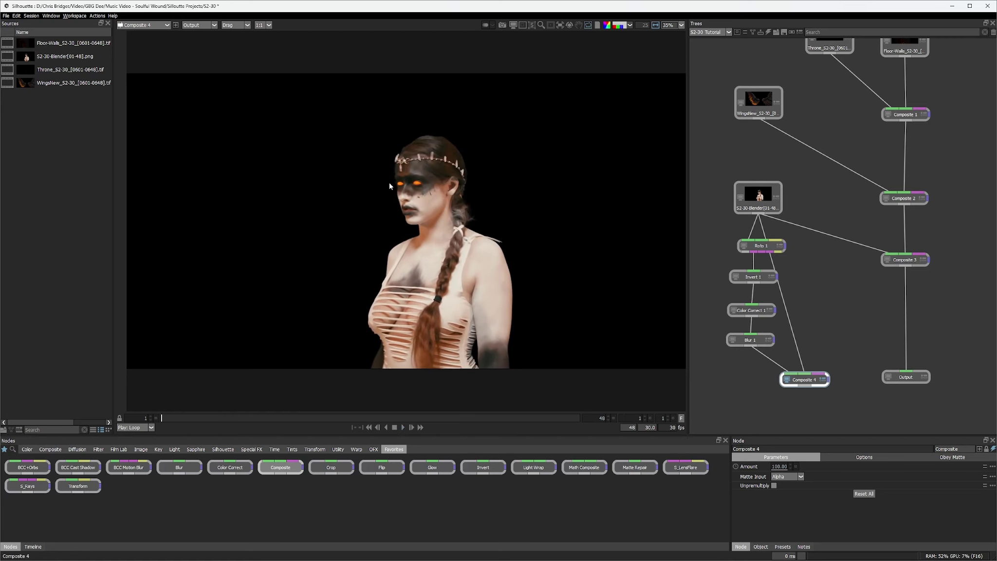
{"action": "scroll", "coordinate": [406, 186], "scroll_direction": "up", "scroll_amount": 4}
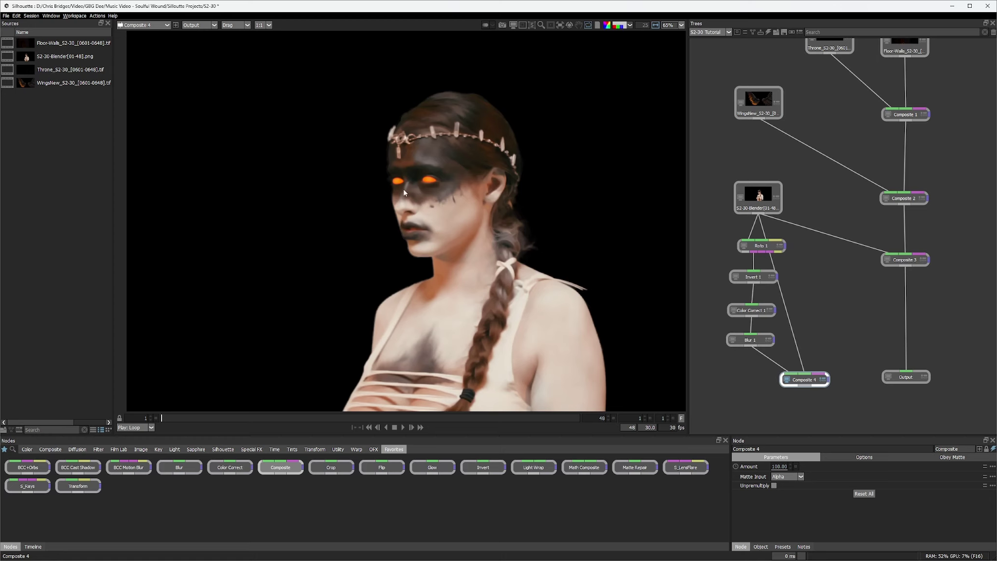
{"action": "scroll", "coordinate": [418, 199], "scroll_direction": "down", "scroll_amount": 4}
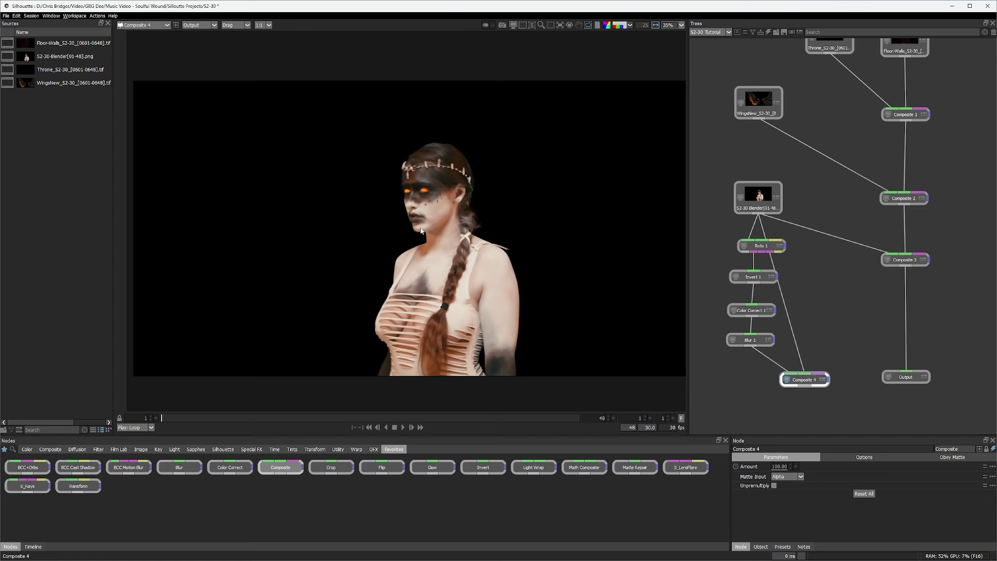
{"action": "scroll", "coordinate": [421, 230], "scroll_direction": "up", "scroll_amount": 2}
{"action": "scroll", "coordinate": [423, 181], "scroll_direction": "down", "scroll_amount": 2}
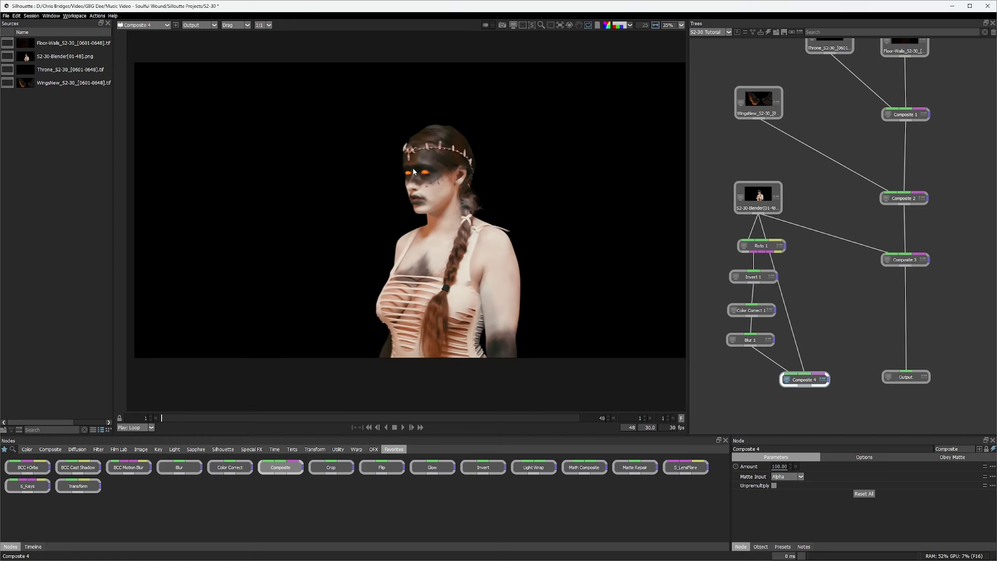
{"action": "scroll", "coordinate": [413, 180], "scroll_direction": "up", "scroll_amount": 1}
{"action": "scroll", "coordinate": [414, 177], "scroll_direction": "up", "scroll_amount": 1}
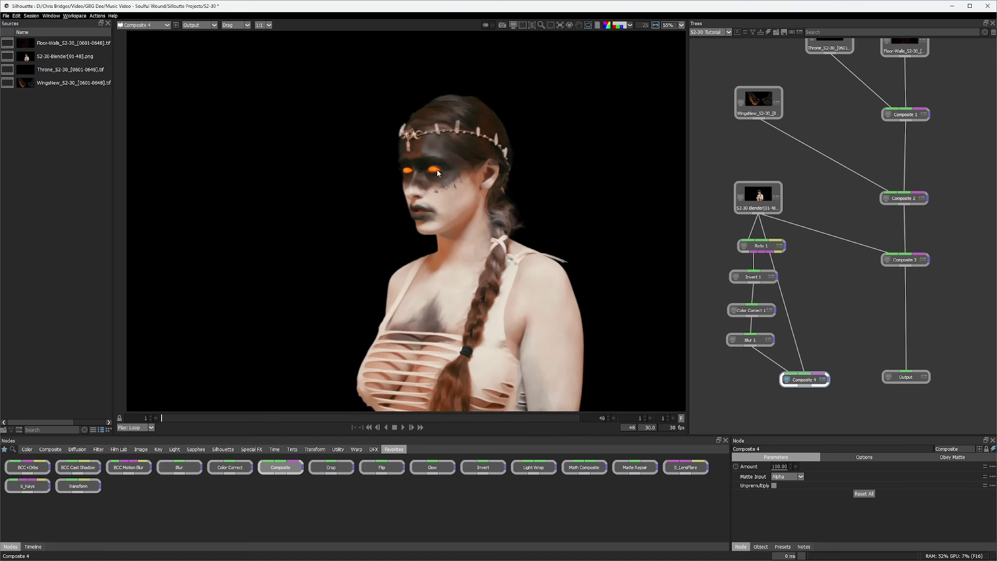
{"action": "scroll", "coordinate": [445, 209], "scroll_direction": "down", "scroll_amount": 2}
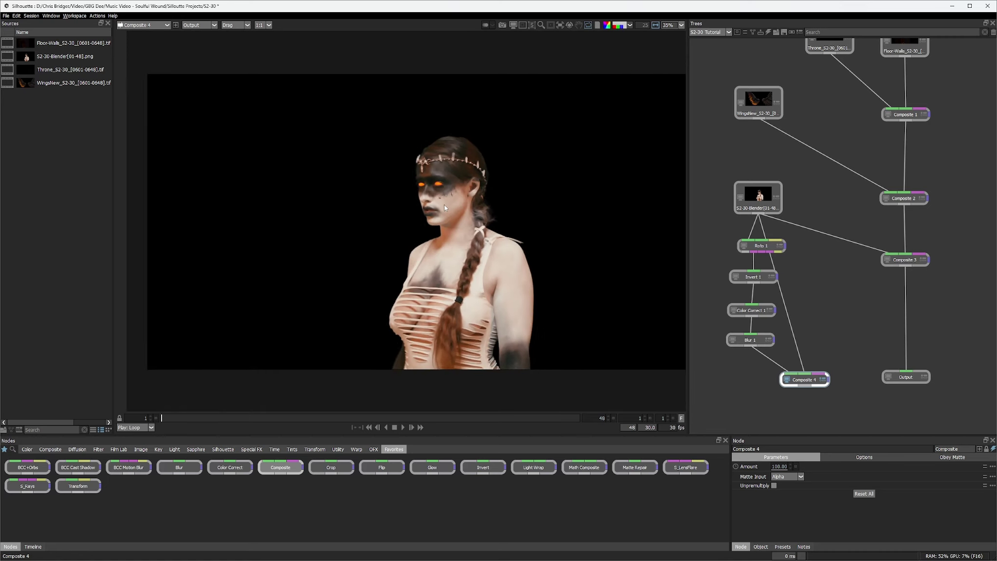
{"action": "scroll", "coordinate": [434, 198], "scroll_direction": "up", "scroll_amount": 3}
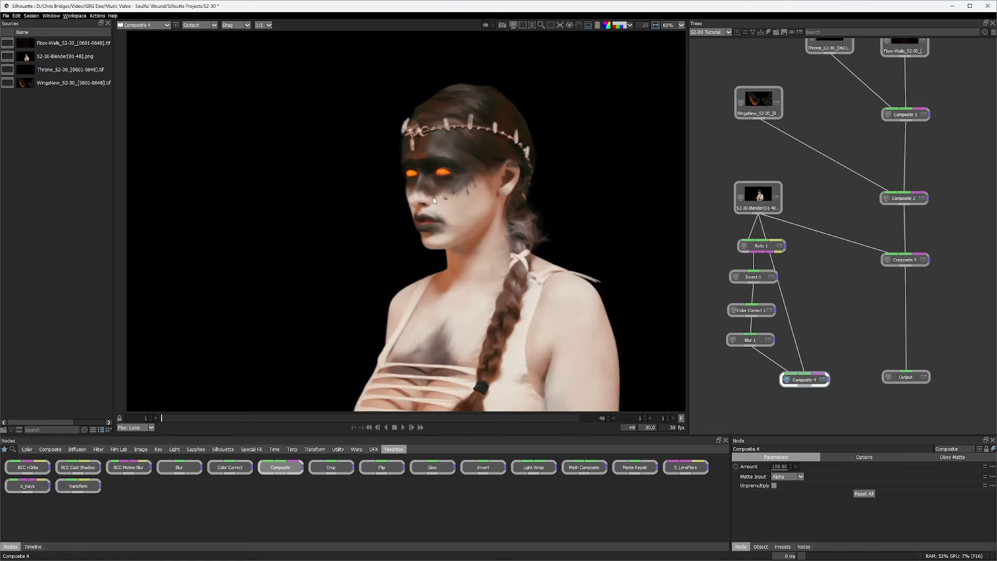
{"action": "scroll", "coordinate": [433, 176], "scroll_direction": "up", "scroll_amount": 1}
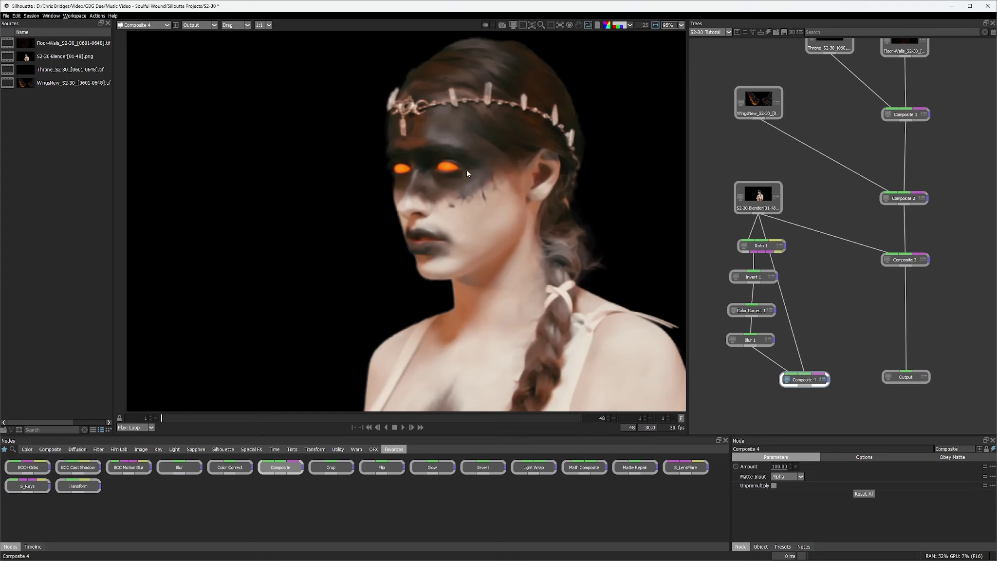
- Inspect the Composite 4 result around the actress's face and eyes, then fit the whole frame in view
{"action": "scroll", "coordinate": [458, 173], "scroll_direction": "up", "scroll_amount": 1}
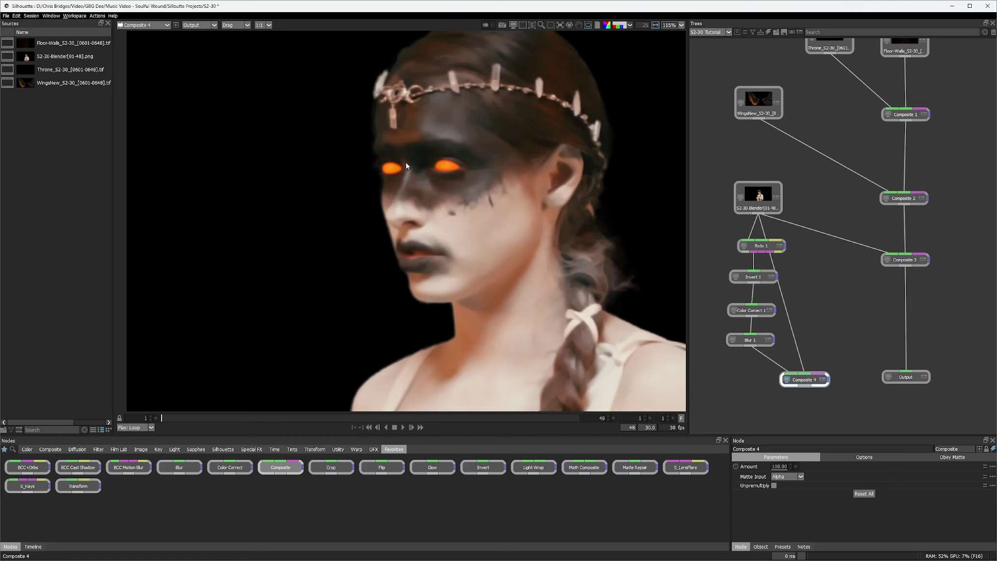
{"action": "scroll", "coordinate": [535, 227], "scroll_direction": "down", "scroll_amount": 3}
{"action": "scroll", "coordinate": [438, 217], "scroll_direction": "up", "scroll_amount": 2}
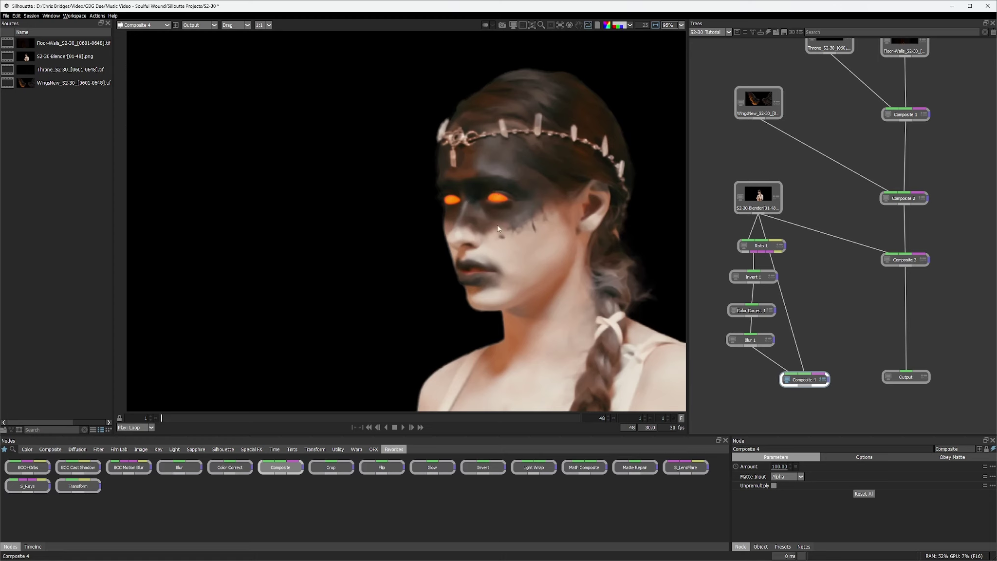
{"action": "scroll", "coordinate": [502, 261], "scroll_direction": "down", "scroll_amount": 3}
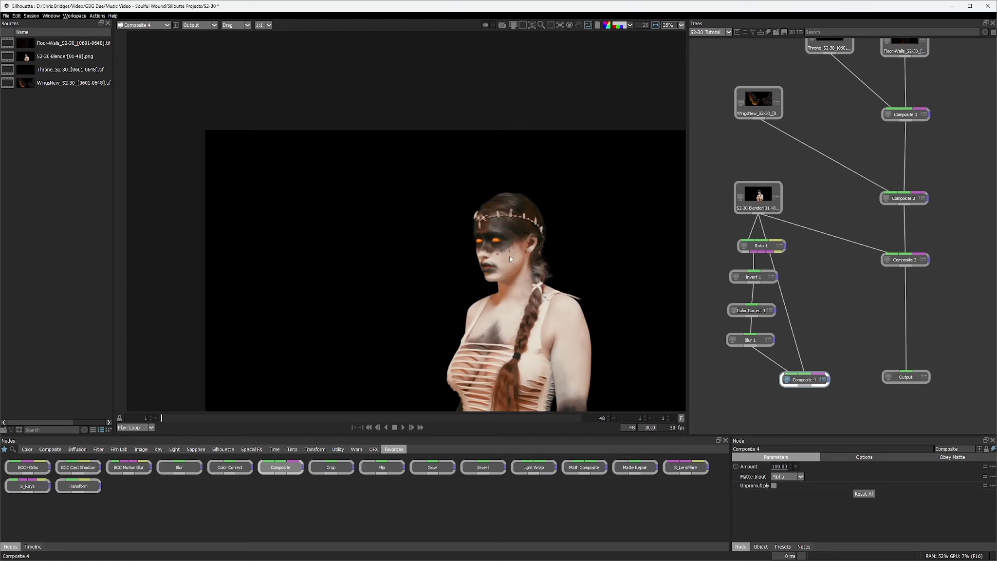
{"action": "scroll", "coordinate": [518, 252], "scroll_direction": "up", "scroll_amount": 2}
{"action": "scroll", "coordinate": [457, 207], "scroll_direction": "down", "scroll_amount": 1}
{"action": "scroll", "coordinate": [454, 185], "scroll_direction": "down", "scroll_amount": 2}
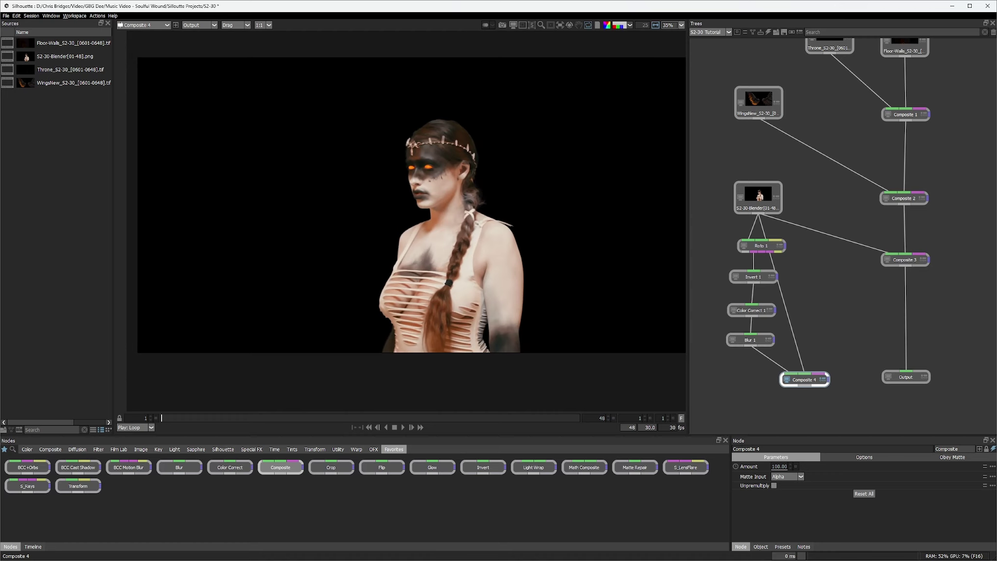
{"action": "key", "text": "ctrl+4"}
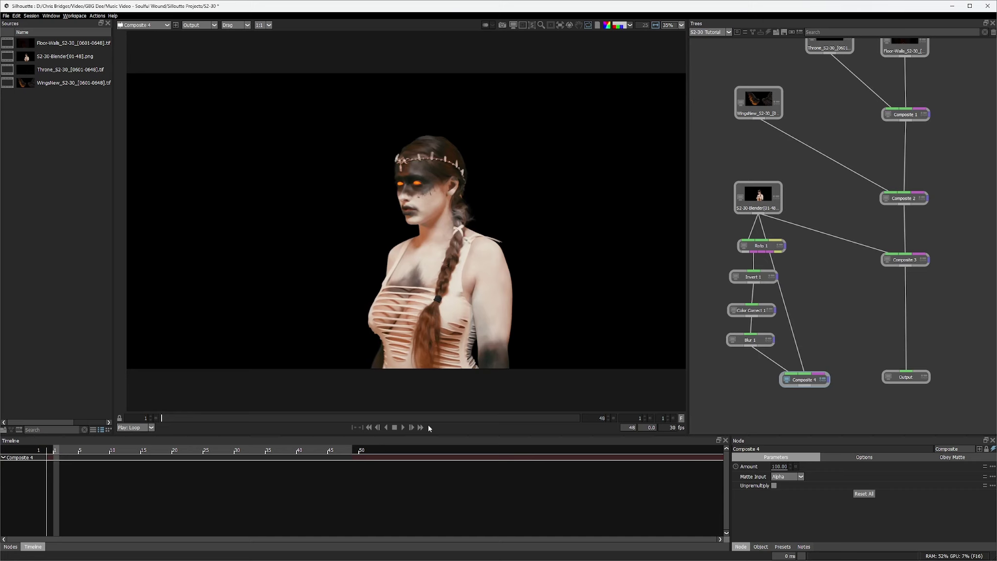
- Add a Color Correct node to the open area beside the eye-effect branch and view it
{"action": "left_click", "coordinate": [10, 546]}
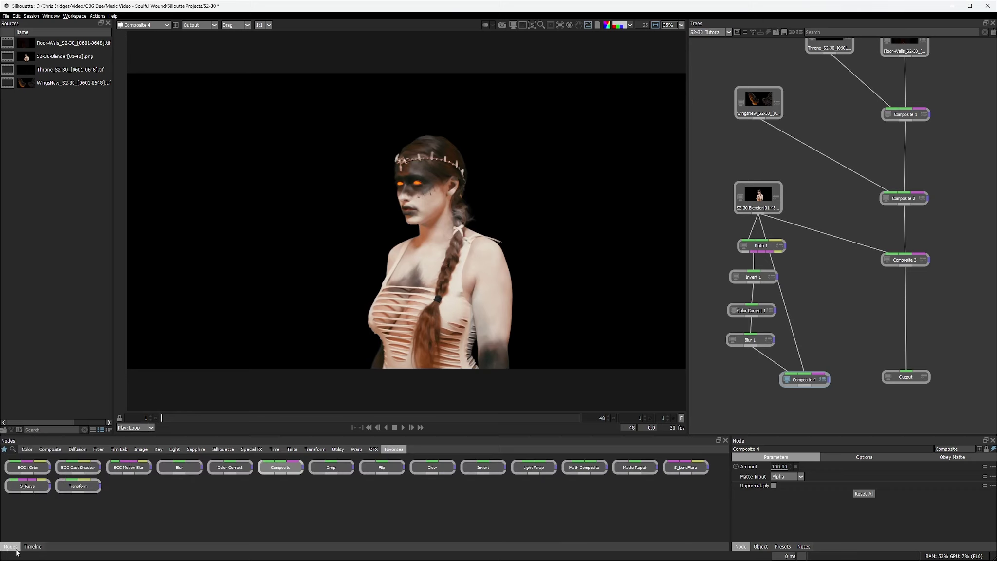
{"action": "left_click", "coordinate": [229, 468]}
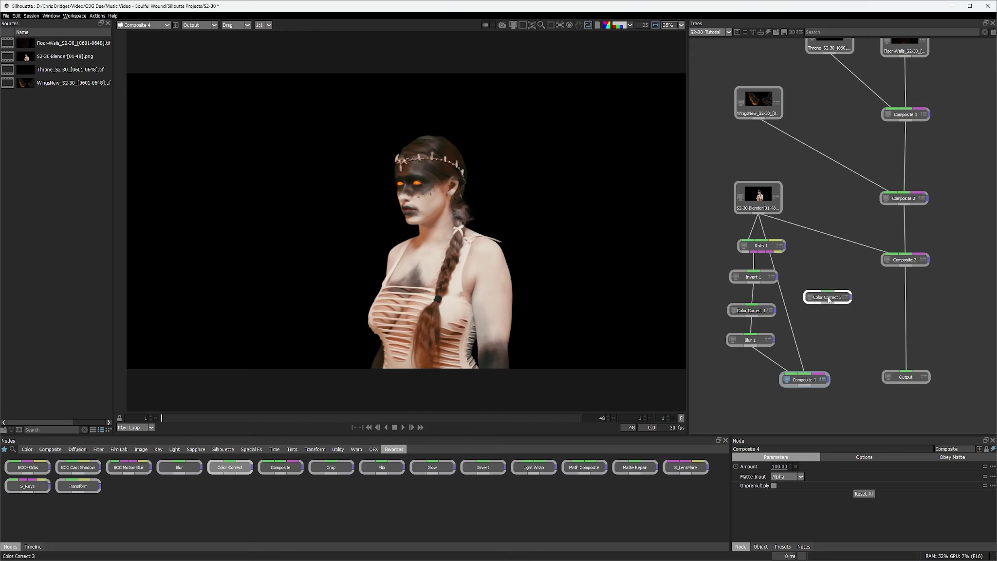
{"action": "left_click", "coordinate": [826, 286]}
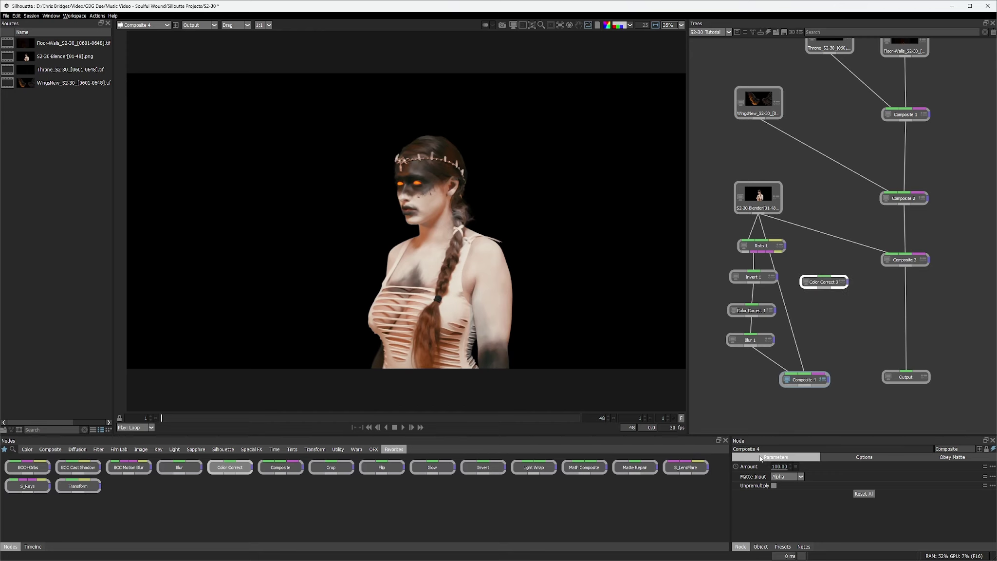
{"action": "left_click", "coordinate": [823, 283]}
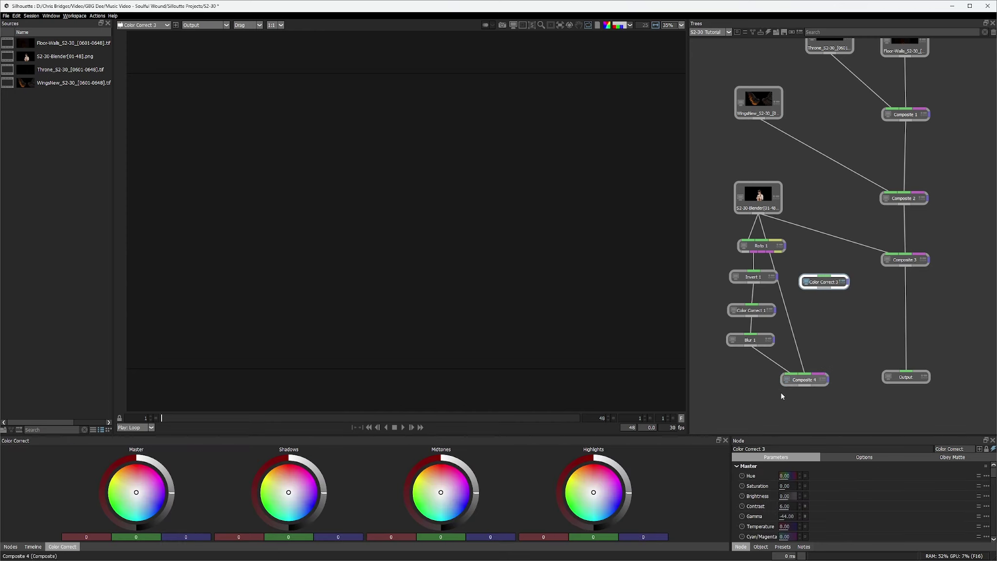
- Rename the new node Color Correct 1 and insert it between the S2-30-Blender source and Composite 4
{"action": "double_click", "coordinate": [770, 448]}
{"action": "type", "text": "1"}
{"action": "left_click", "coordinate": [784, 424]}
{"action": "left_click_drag", "start_coordinate": [828, 284], "coordinate": [827, 263]}
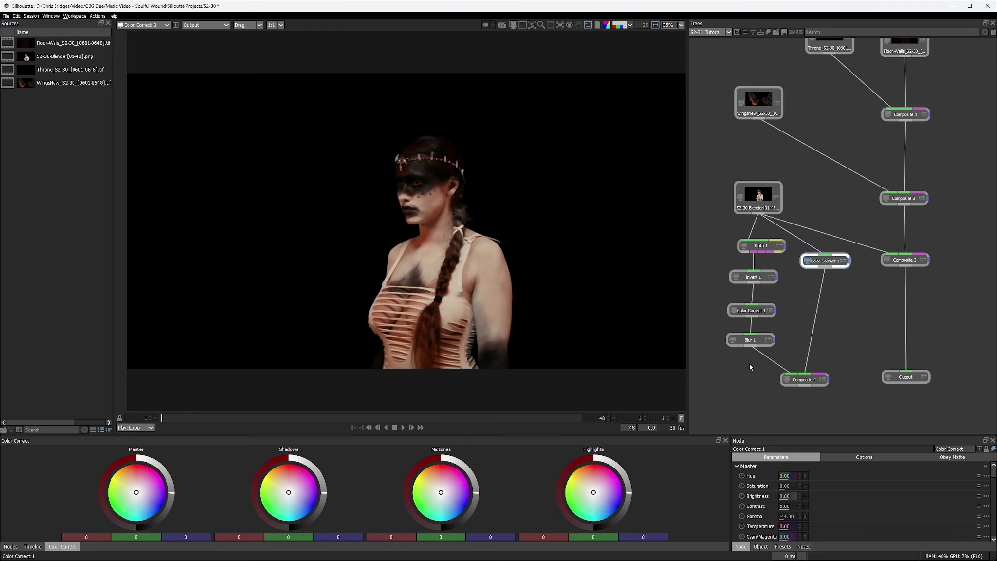
- Check Composite 4, then view the new Color Correct 1 and review its Master, Shadows and Midtones parameters
{"action": "left_click", "coordinate": [821, 381]}
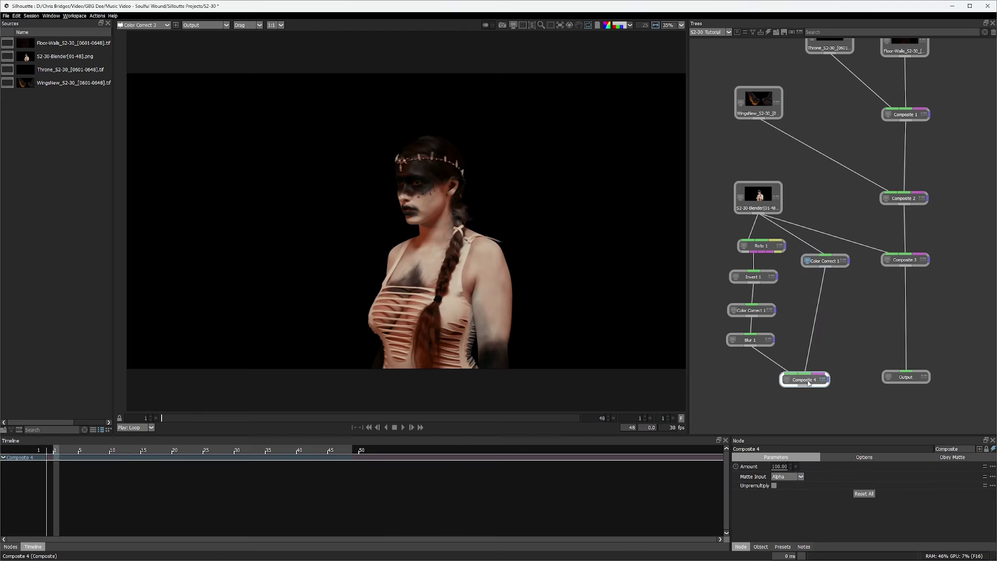
{"action": "double_click", "coordinate": [809, 381]}
{"action": "double_click", "coordinate": [825, 265]}
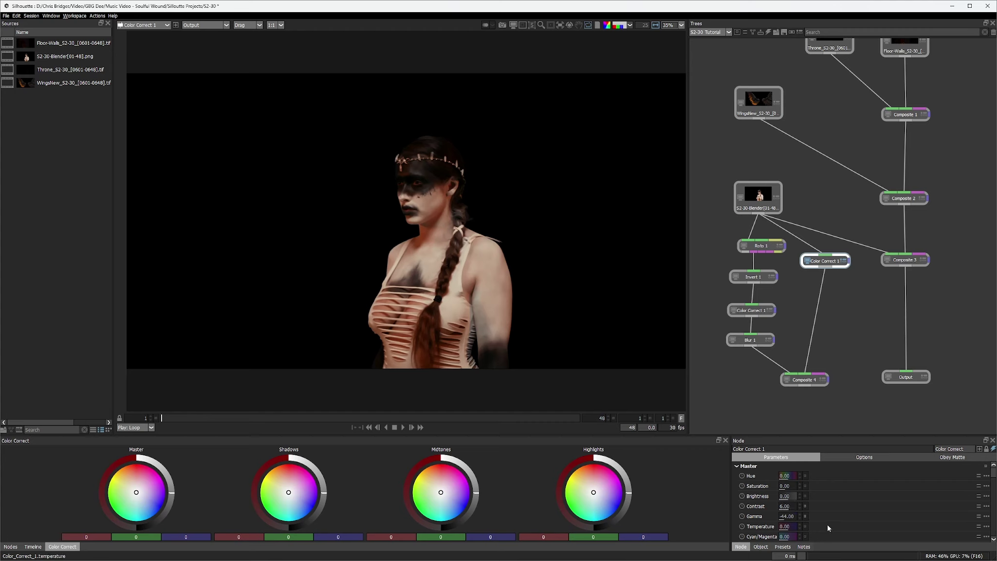
{"action": "scroll", "coordinate": [802, 521], "scroll_direction": "down", "scroll_amount": 3}
{"action": "scroll", "coordinate": [809, 521], "scroll_direction": "down", "scroll_amount": 3}
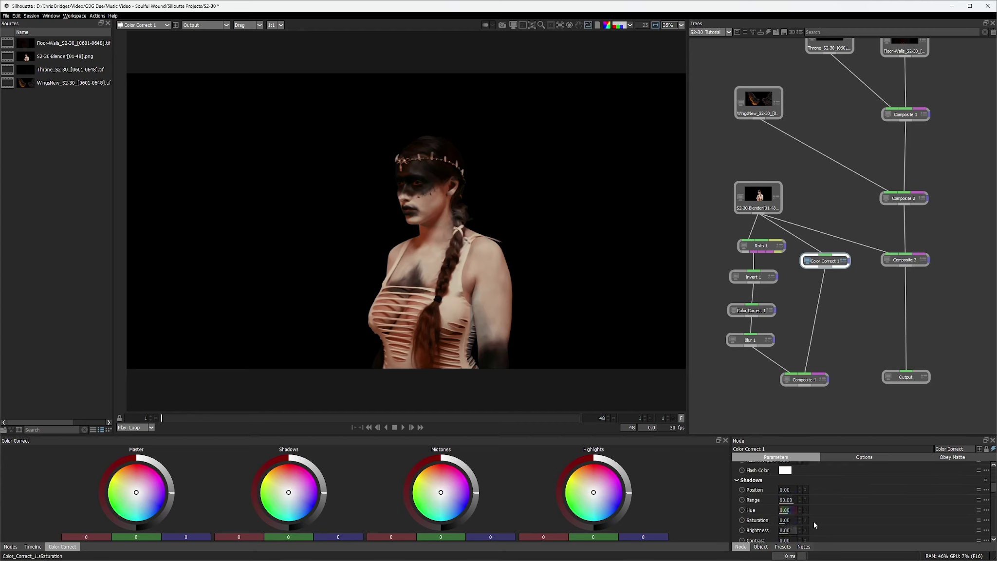
{"action": "scroll", "coordinate": [813, 521], "scroll_direction": "down", "scroll_amount": 2}
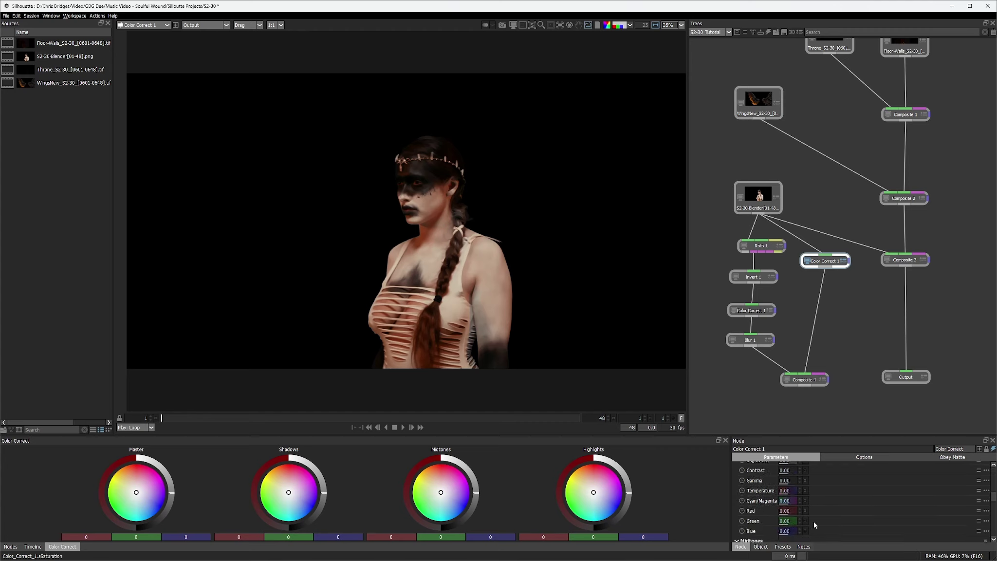
{"action": "scroll", "coordinate": [813, 521], "scroll_direction": "up", "scroll_amount": 8}
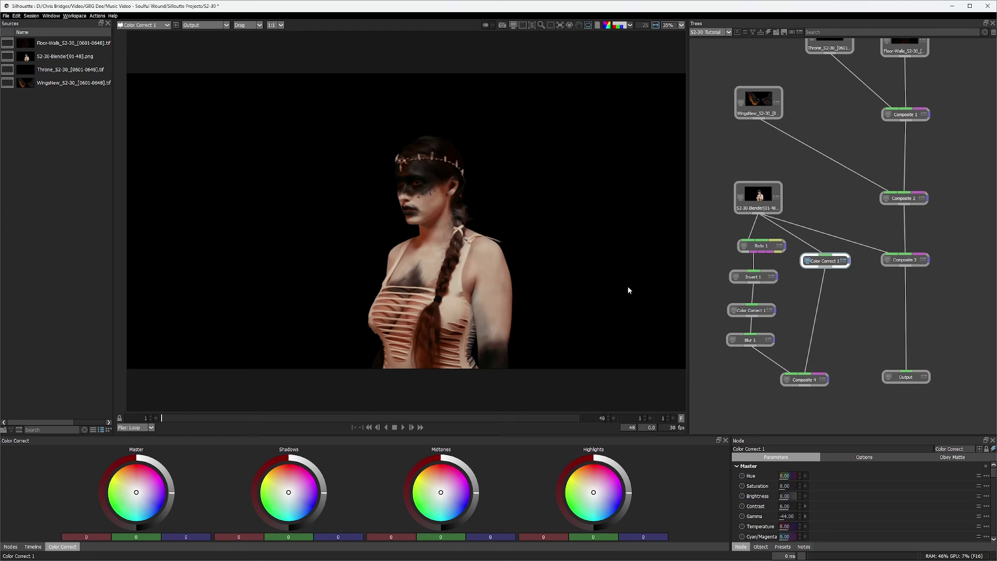
{"action": "scroll", "coordinate": [763, 504], "scroll_direction": "down", "scroll_amount": 2}
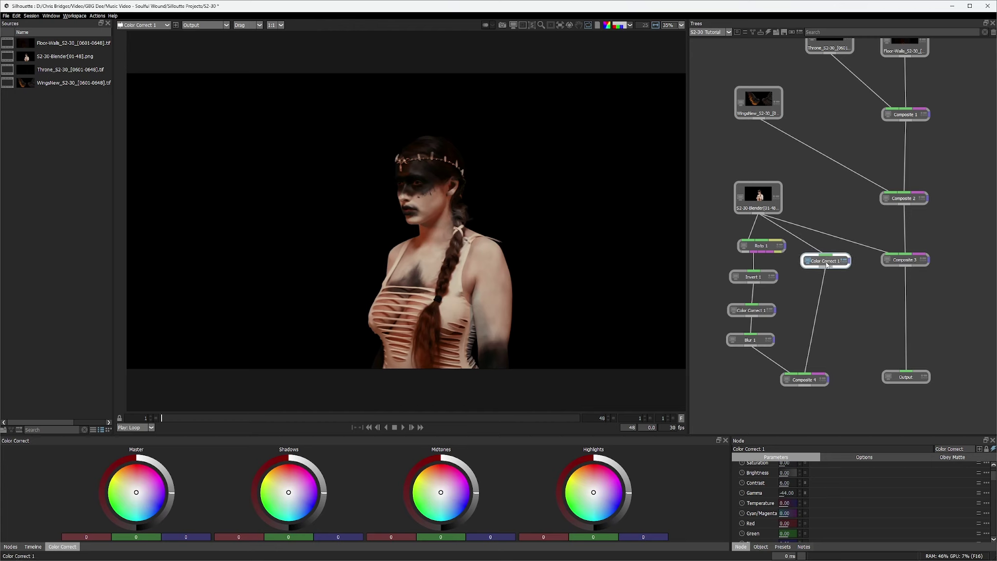
- Make room between the new Color Correct 1 and Composite 4, and search the node library for "matte r"
{"action": "left_click_drag", "start_coordinate": [826, 264], "coordinate": [828, 262]}
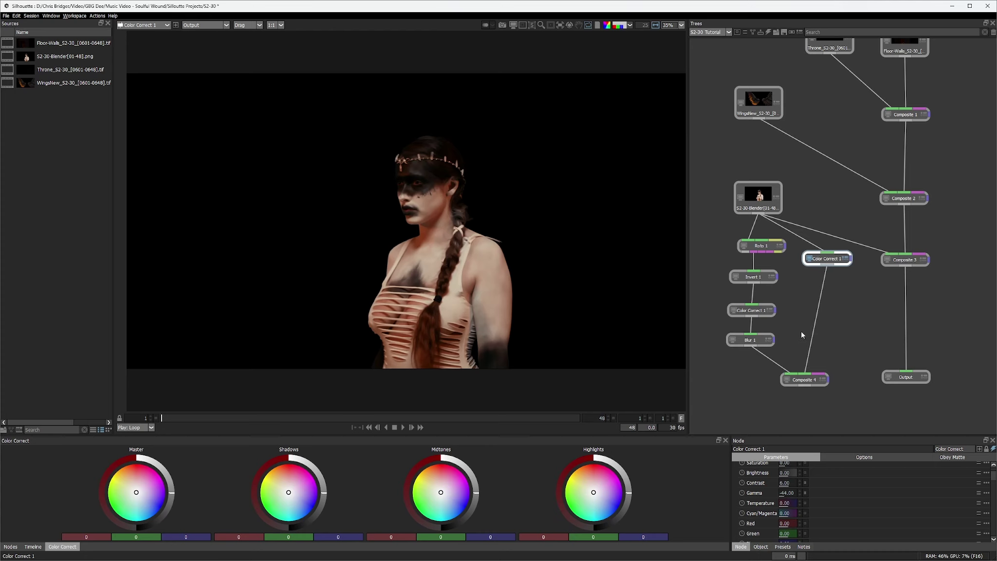
{"action": "left_click_drag", "start_coordinate": [803, 383], "coordinate": [814, 393]}
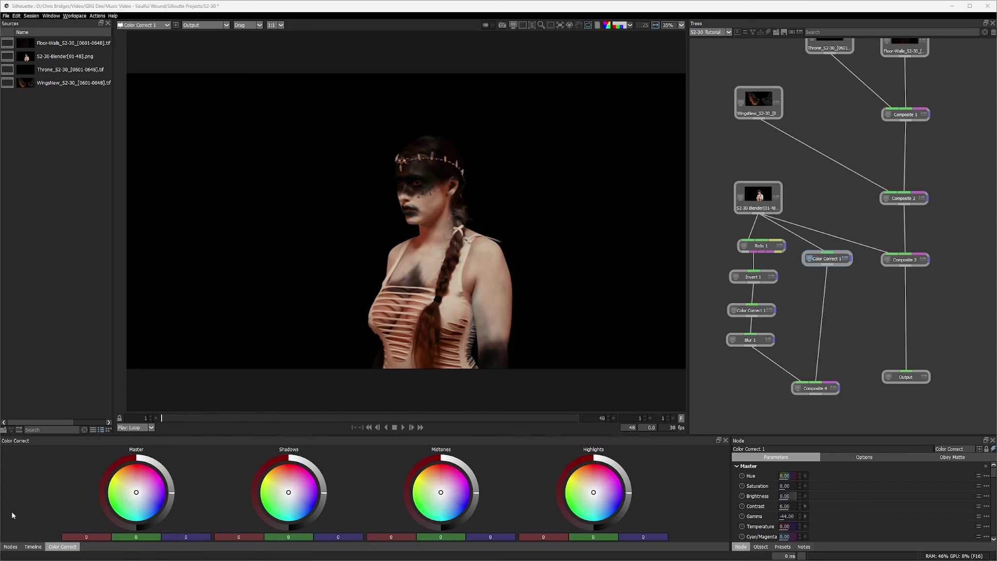
{"action": "left_click", "coordinate": [10, 546]}
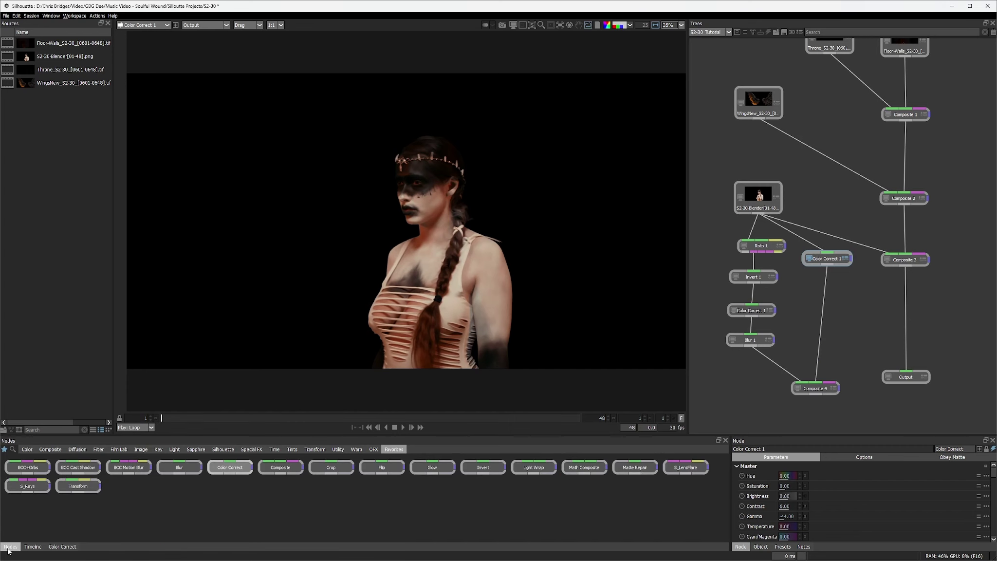
{"action": "left_click", "coordinate": [13, 449]}
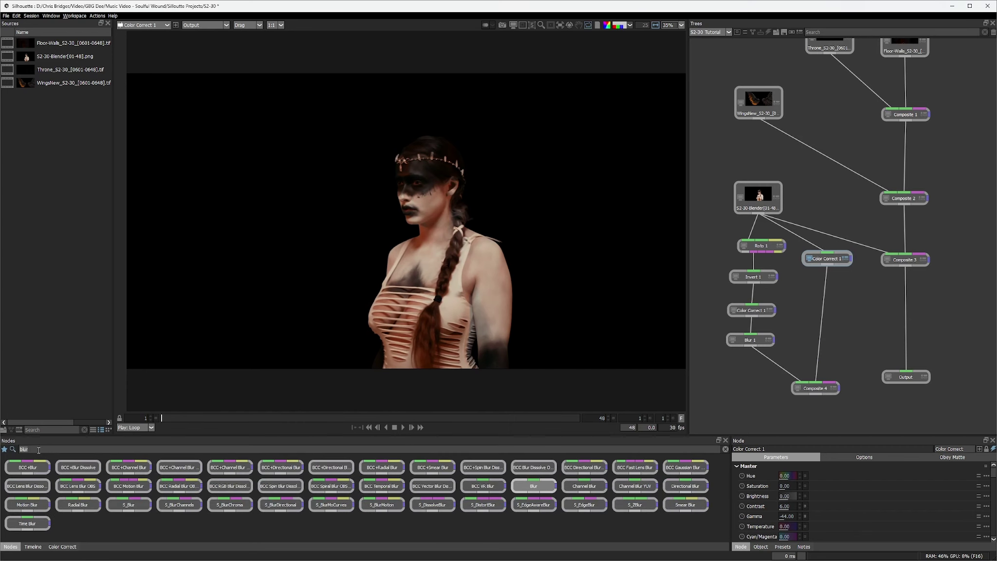
{"action": "type", "text": "matt"}
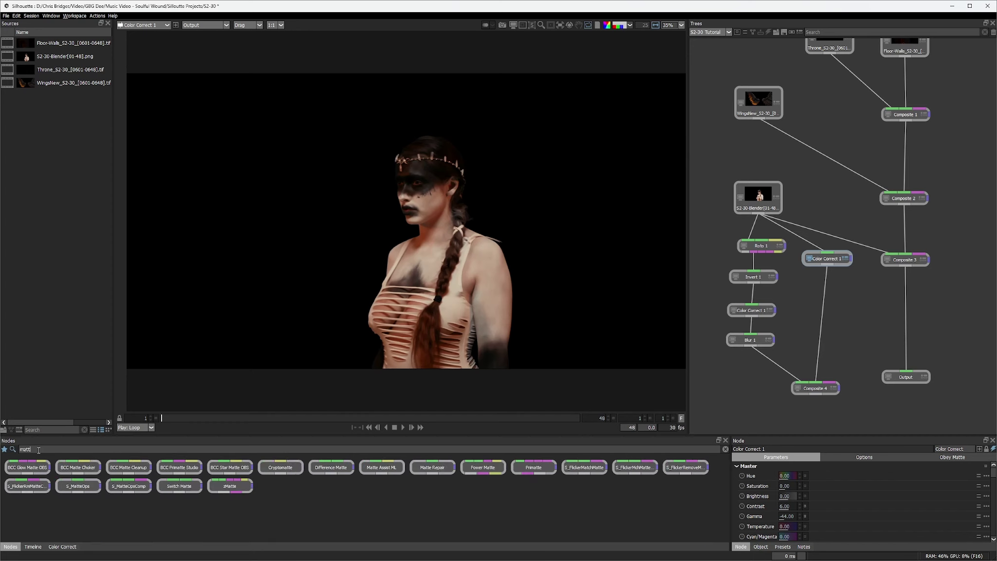
{"action": "type", "text": "e r"}
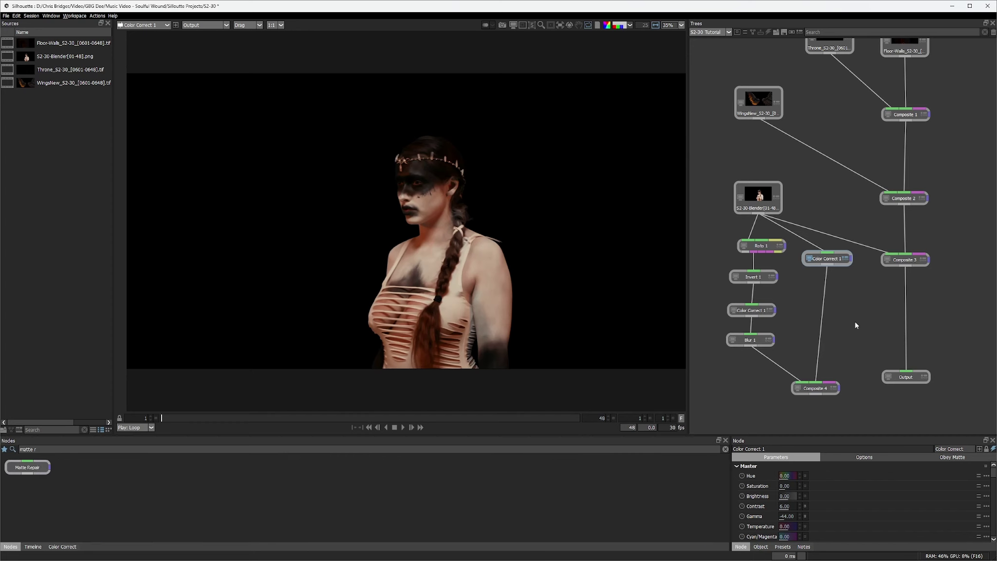
- Add a Matte Repair node named Matte Repair 1 and insert it between the new Color Correct 1 and Composite 4
{"action": "left_click_drag", "start_coordinate": [856, 326], "coordinate": [854, 316]}
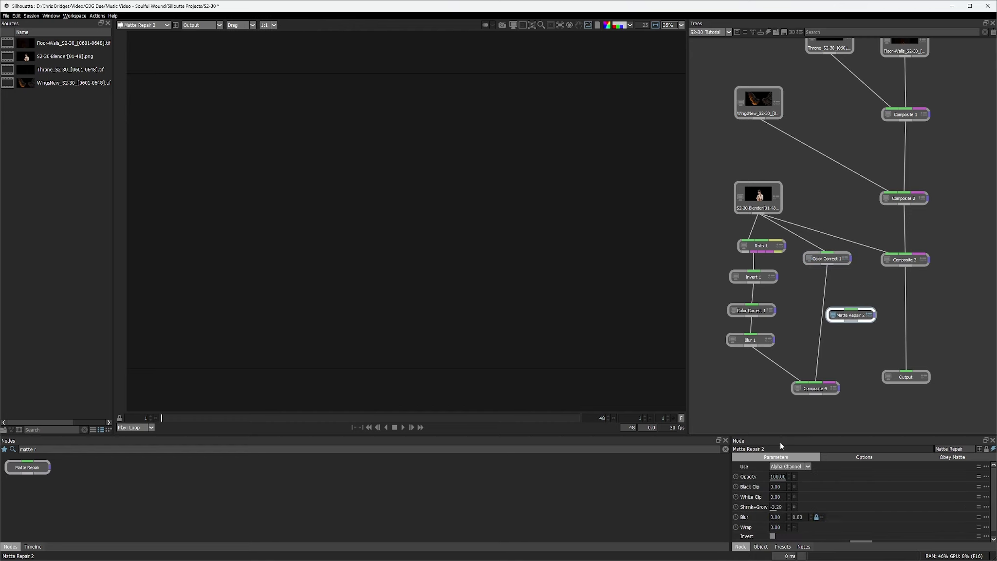
{"action": "left_click", "coordinate": [768, 449]}
{"action": "left_click_drag", "start_coordinate": [859, 317], "coordinate": [832, 292]}
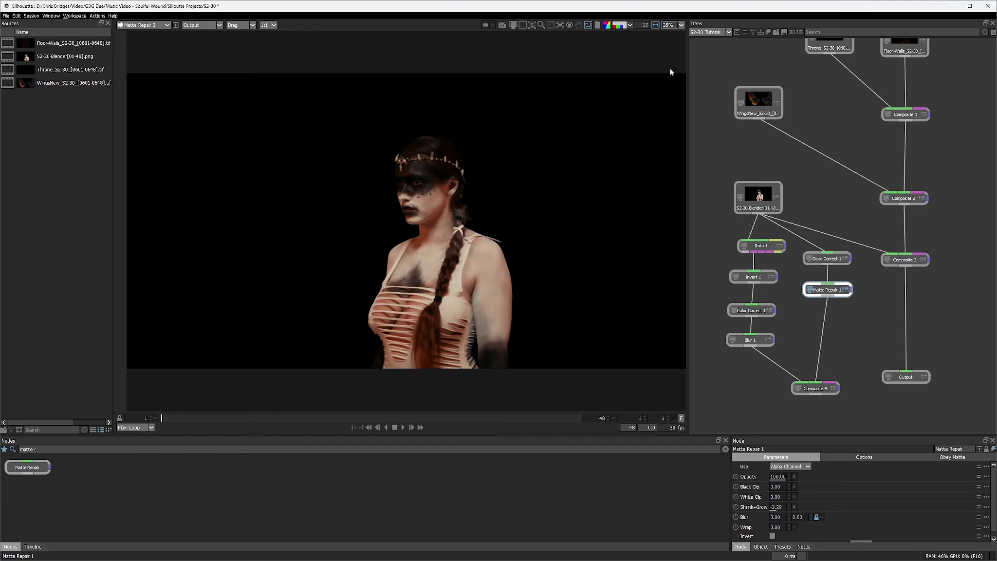
- Check the Matte Repair 1 output in single-channel display and return the viewer to full colour
{"action": "left_click", "coordinate": [619, 26]}
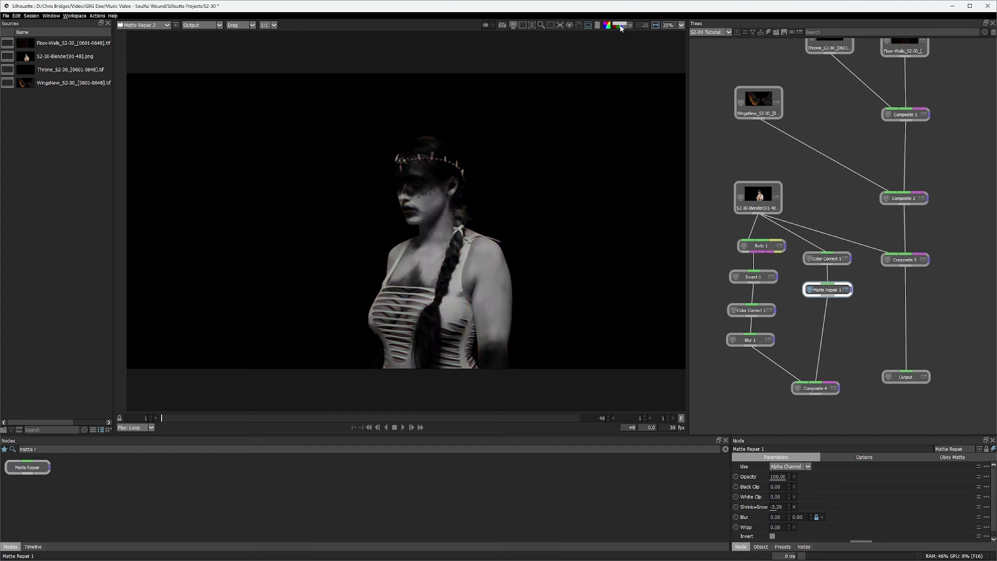
{"action": "left_click", "coordinate": [630, 26]}
{"action": "left_click", "coordinate": [634, 25]}
{"action": "left_click", "coordinate": [643, 31]}
{"action": "left_click", "coordinate": [630, 25]}
{"action": "left_click", "coordinate": [617, 30]}
{"action": "left_click", "coordinate": [621, 25]}
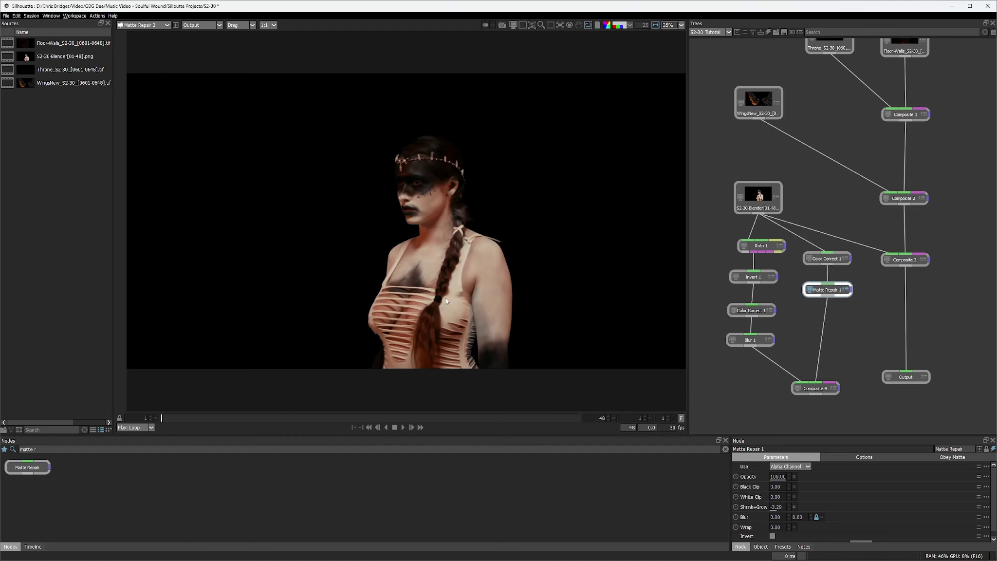
- Compare the actress's edges up close with Matte Repair 1 disabled and enabled, leaving the node enabled
{"action": "scroll", "coordinate": [497, 315], "scroll_direction": "up", "scroll_amount": 2}
{"action": "scroll", "coordinate": [497, 315], "scroll_direction": "up", "scroll_amount": 3}
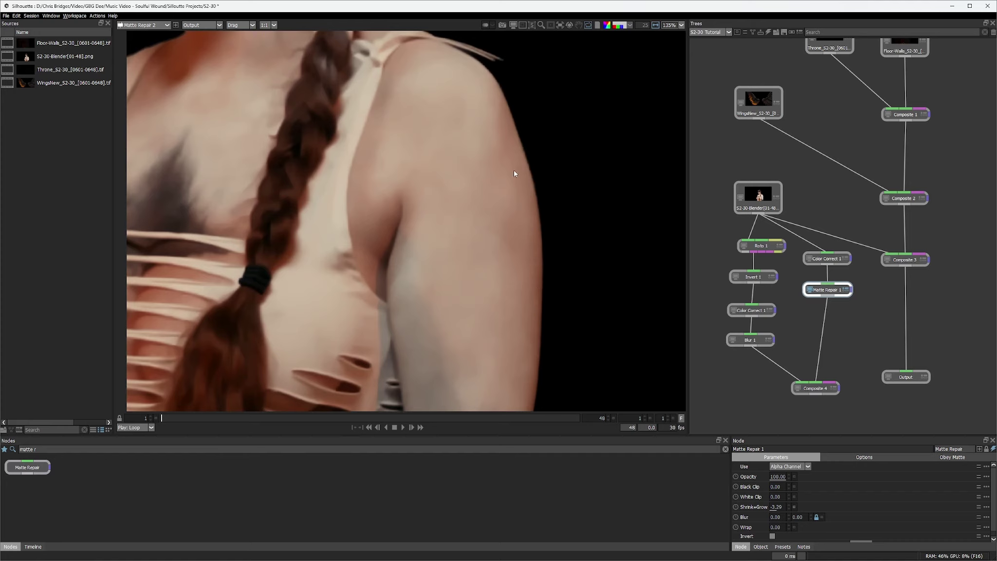
{"action": "left_click_drag", "start_coordinate": [513, 179], "coordinate": [837, 368]}
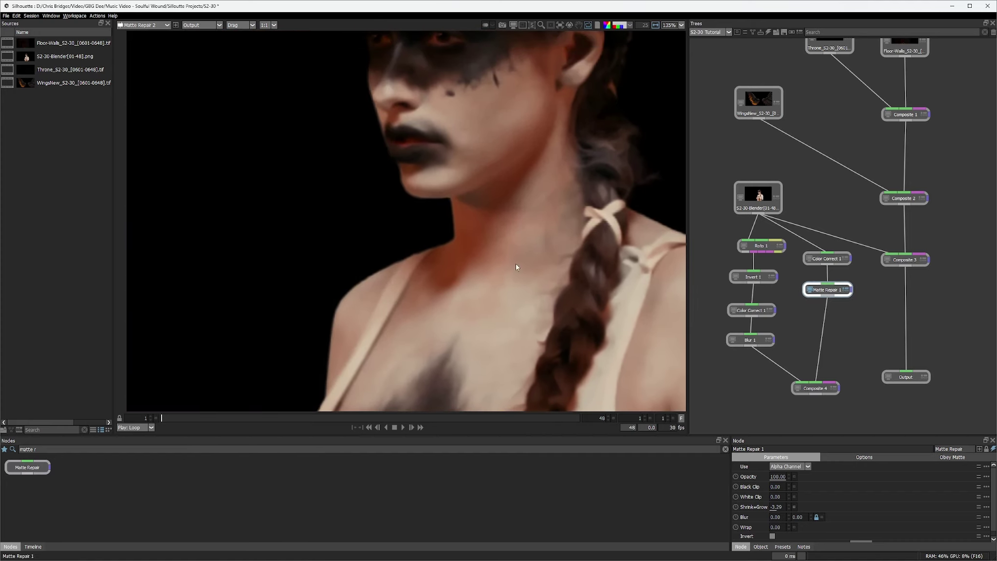
{"action": "left_click_drag", "start_coordinate": [424, 162], "coordinate": [482, 292]}
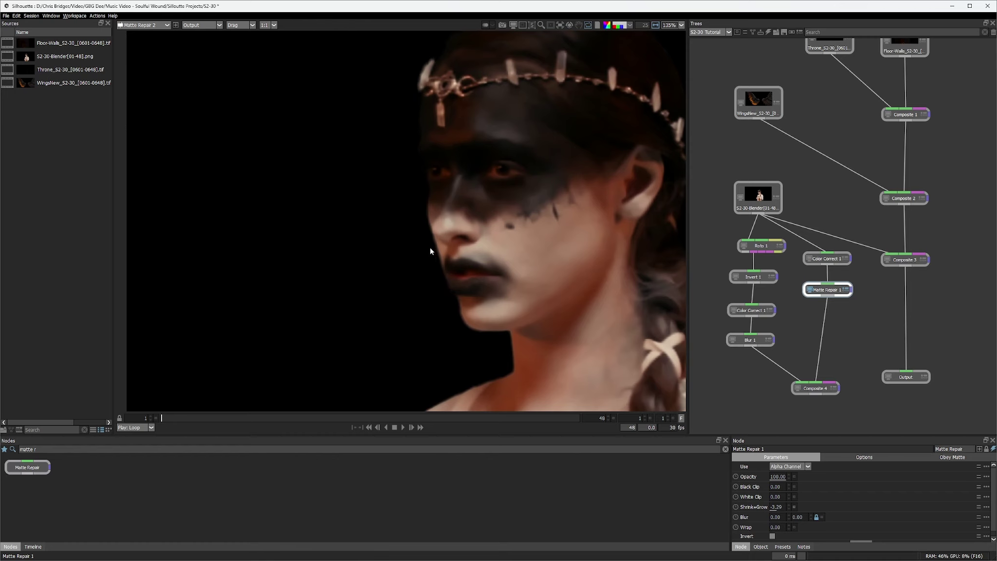
{"action": "left_click", "coordinate": [993, 449]}
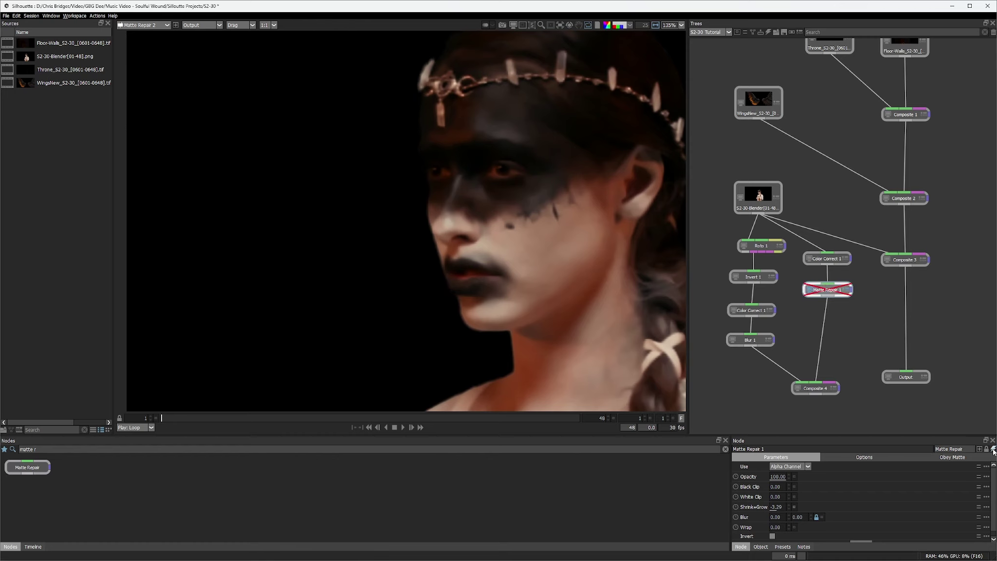
{"action": "left_click", "coordinate": [993, 449]}
{"action": "left_click", "coordinate": [993, 448]}
{"action": "left_click", "coordinate": [993, 449]}
{"action": "left_click", "coordinate": [993, 449]}
{"action": "left_click", "coordinate": [993, 449]}
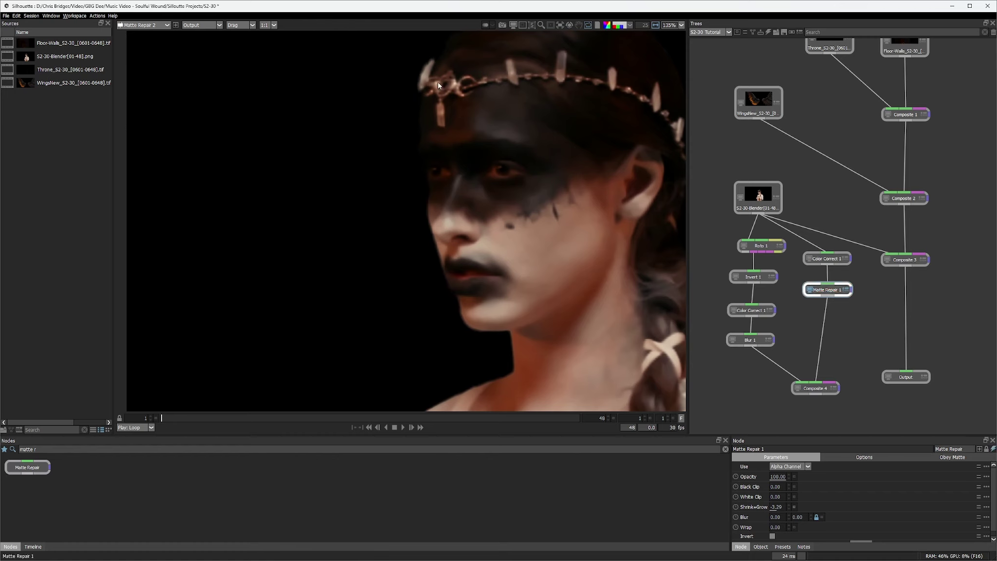
- View Composite 4 to check the orange eyes over the color-corrected, matte-repaired actress
{"action": "scroll", "coordinate": [802, 251], "scroll_direction": "down", "scroll_amount": 5}
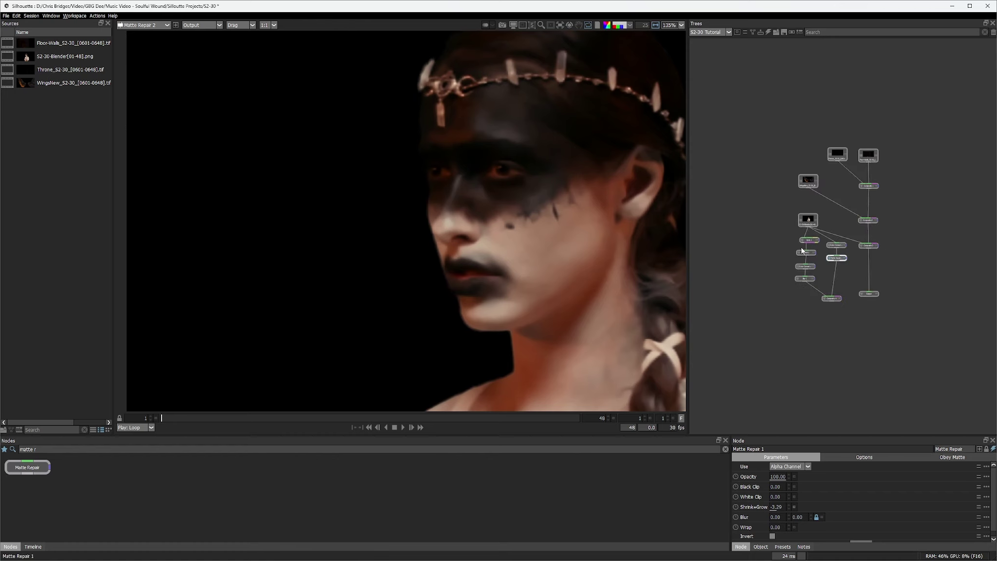
{"action": "scroll", "coordinate": [826, 285], "scroll_direction": "up", "scroll_amount": 3}
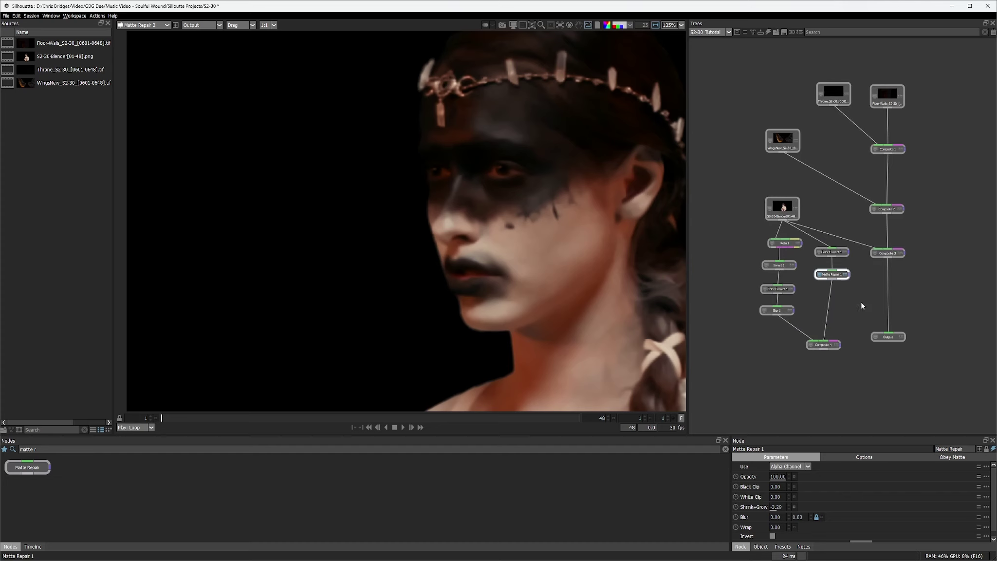
{"action": "left_click_drag", "start_coordinate": [861, 302], "coordinate": [841, 294]}
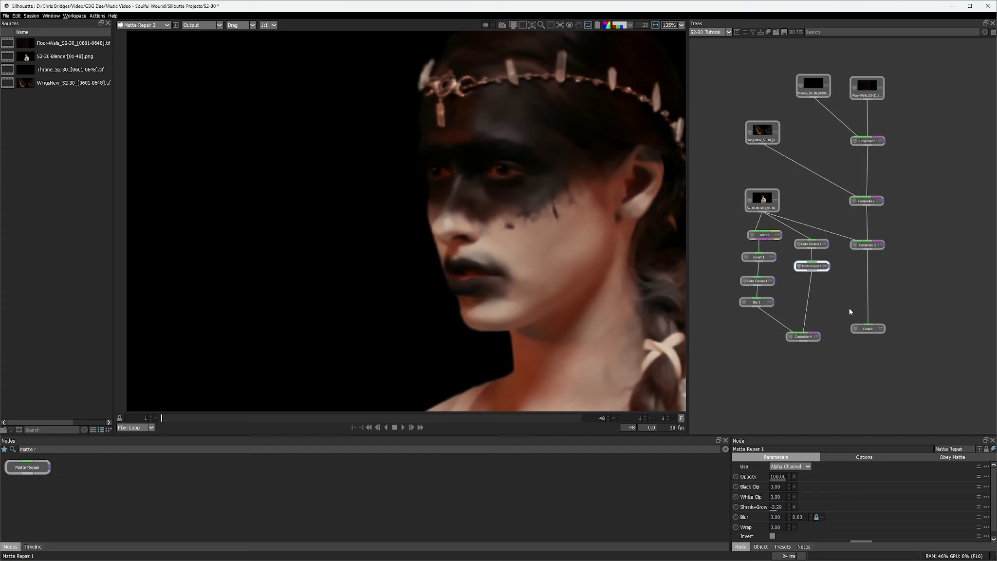
{"action": "left_click", "coordinate": [803, 337]}
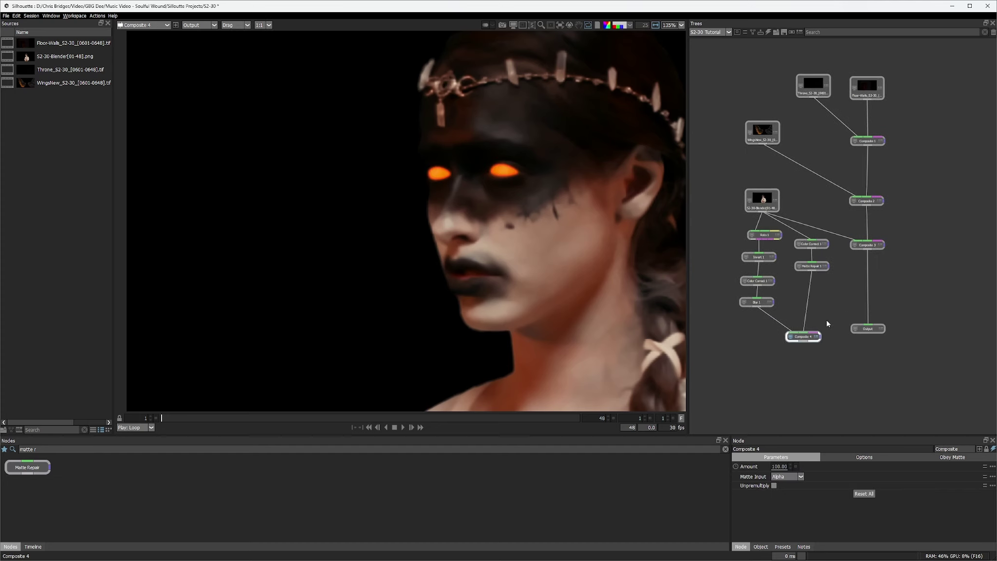
- Connect Composite 4's output to Composite 3 in place of the original actress source and view the Output node
{"action": "scroll", "coordinate": [501, 292], "scroll_direction": "down", "scroll_amount": 5}
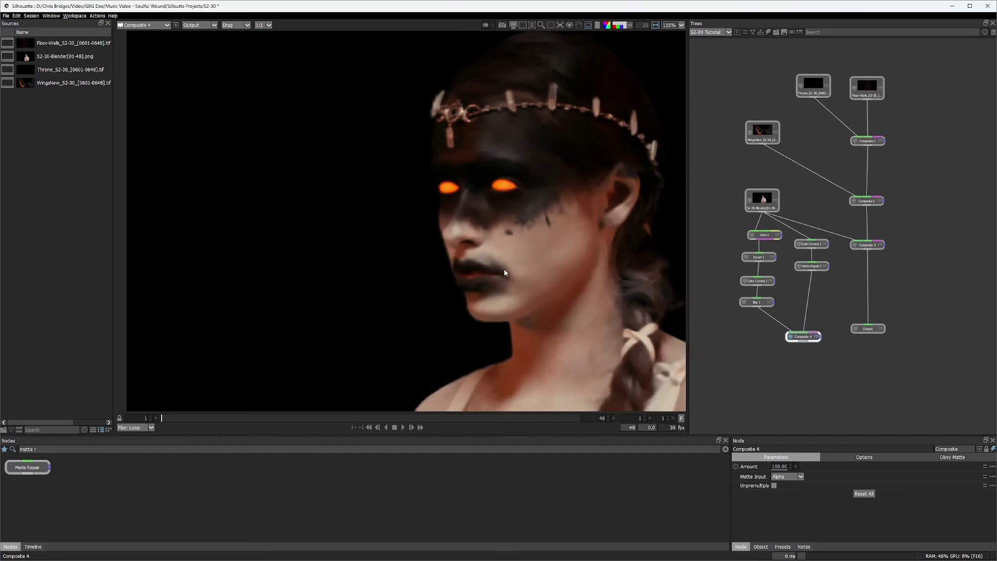
{"action": "scroll", "coordinate": [448, 267], "scroll_direction": "down", "scroll_amount": 5}
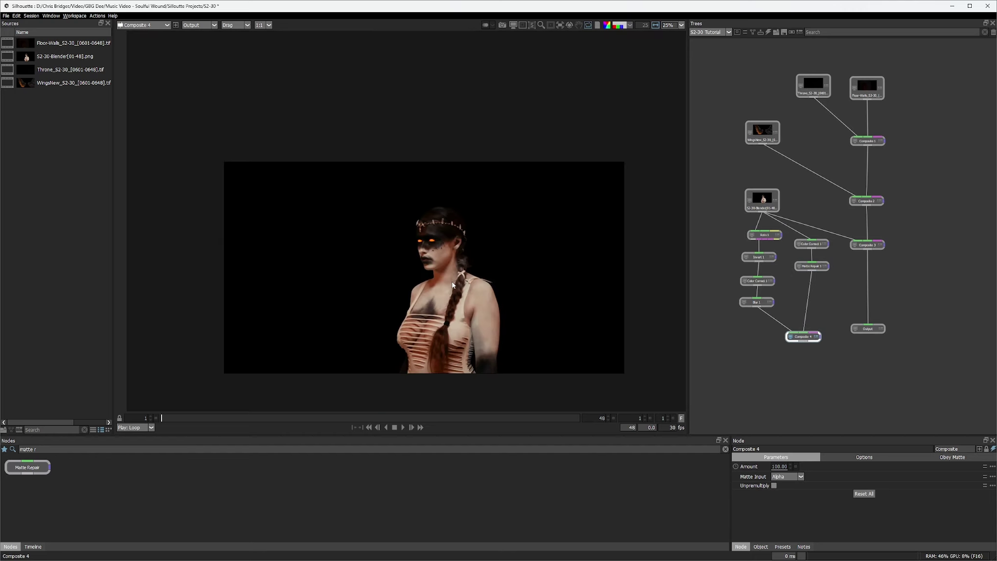
{"action": "scroll", "coordinate": [451, 281], "scroll_direction": "up", "scroll_amount": 1}
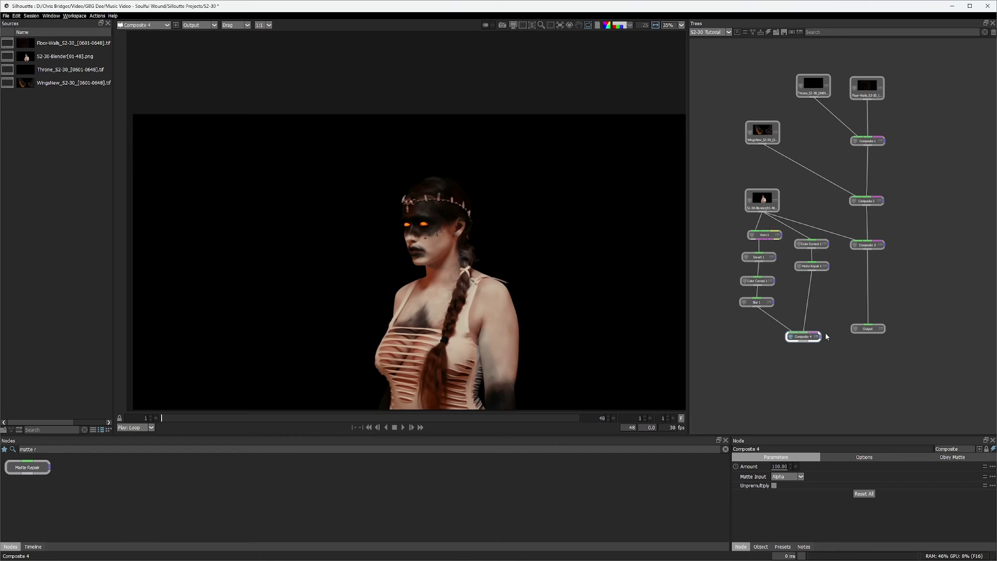
{"action": "left_click_drag", "start_coordinate": [803, 343], "coordinate": [858, 242]}
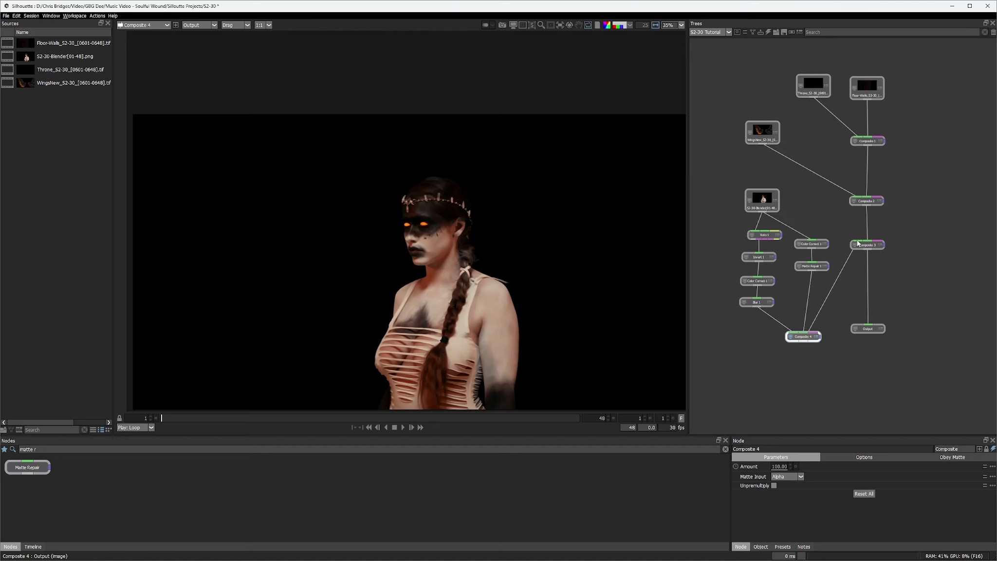
{"action": "left_click", "coordinate": [872, 331]}
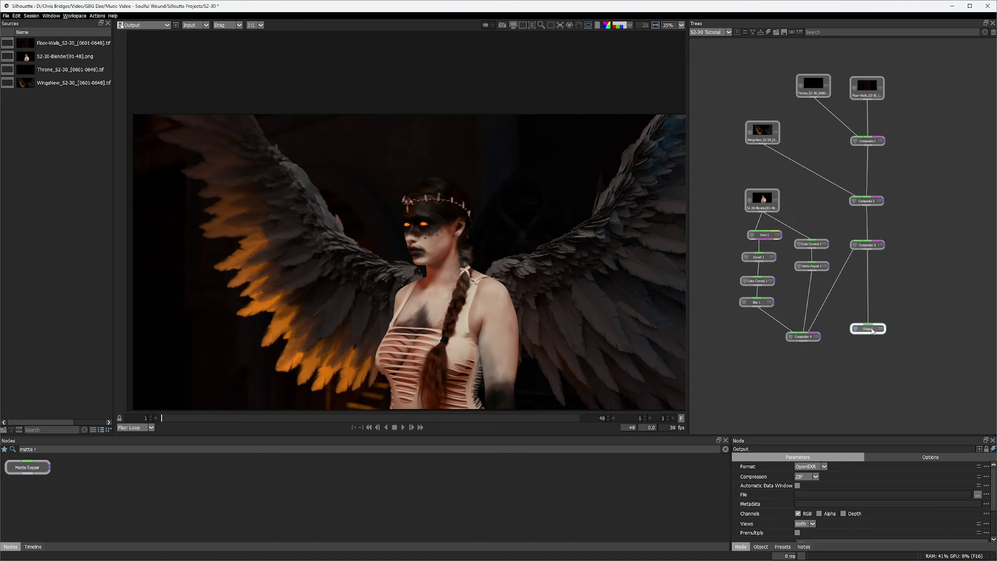
- Move the whole actress branch, from the S2-30-Blender source to Composite 4, away from the main composite chain
{"action": "left_click_drag", "start_coordinate": [727, 176], "coordinate": [812, 373]}
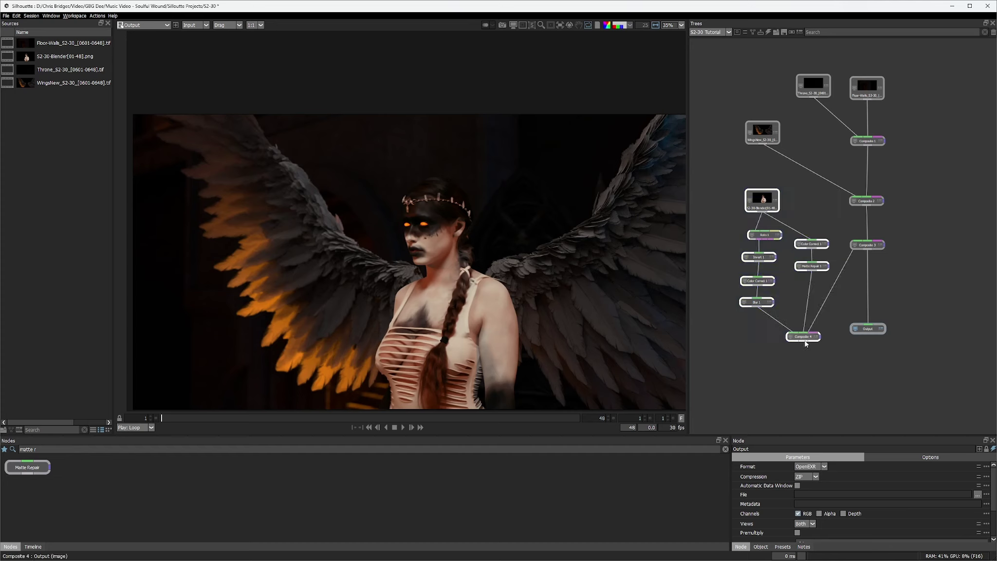
{"action": "left_click_drag", "start_coordinate": [808, 338], "coordinate": [746, 276]}
{"action": "key", "text": "f"}
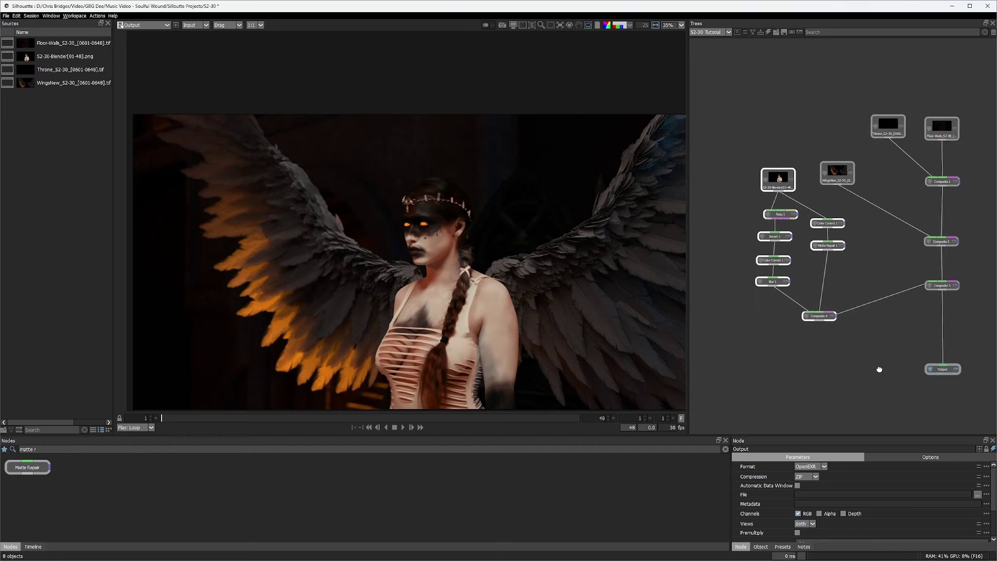
{"action": "left_click_drag", "start_coordinate": [837, 322], "coordinate": [816, 314]}
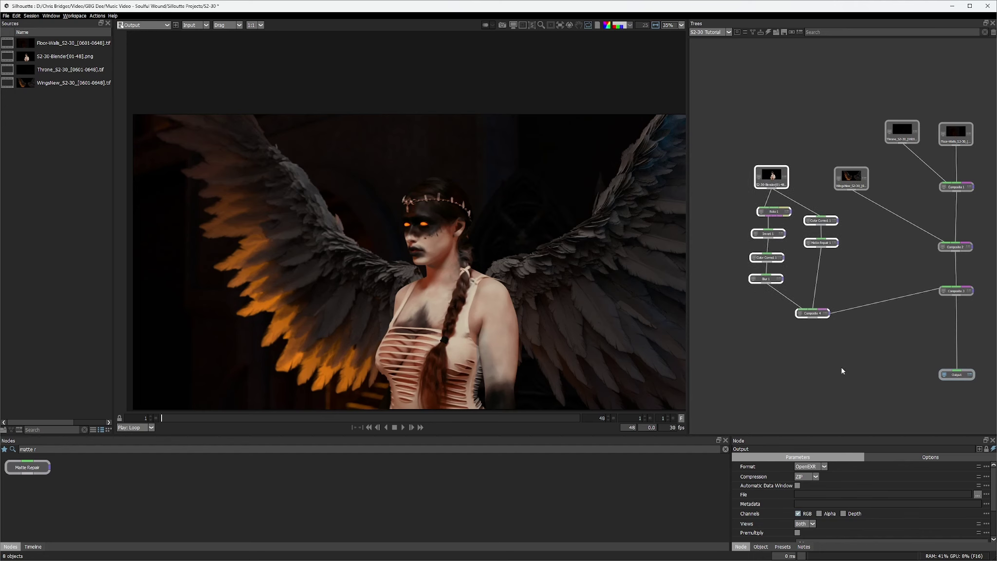
{"action": "left_click", "coordinate": [816, 314]}
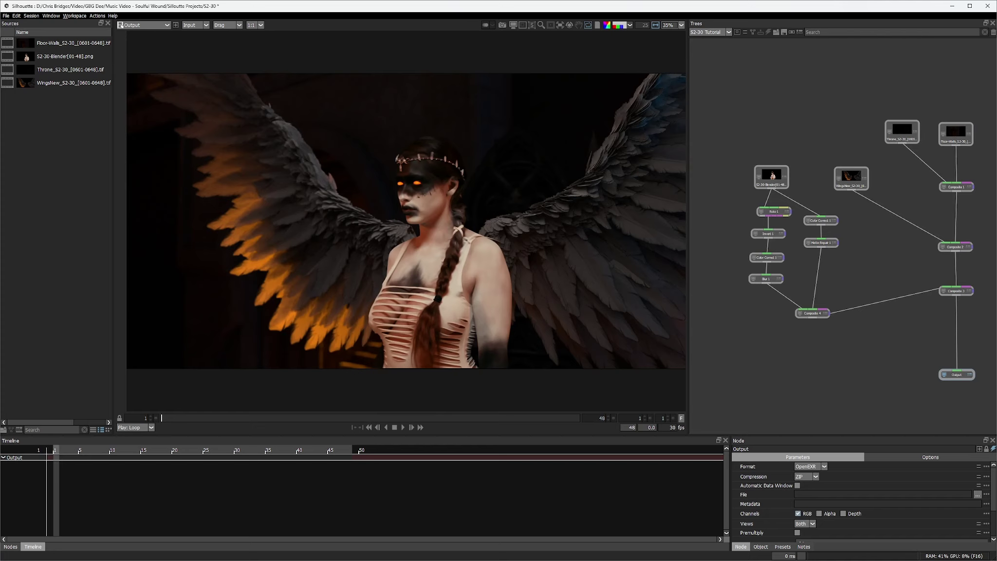
- Add a Color Correct node and insert it between the WingsNew source and Composite 2
{"action": "left_click", "coordinate": [11, 546]}
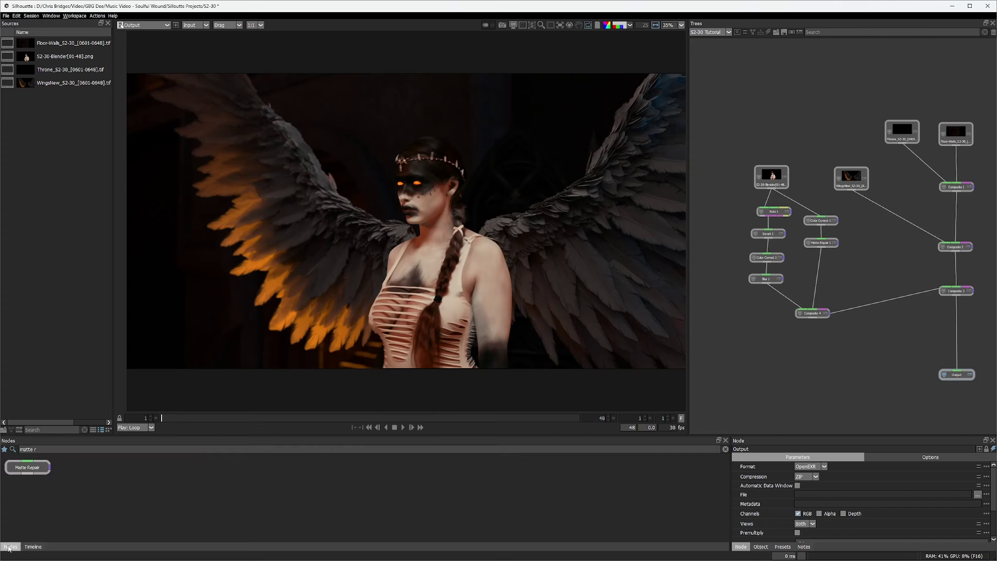
{"action": "left_click", "coordinate": [12, 449]}
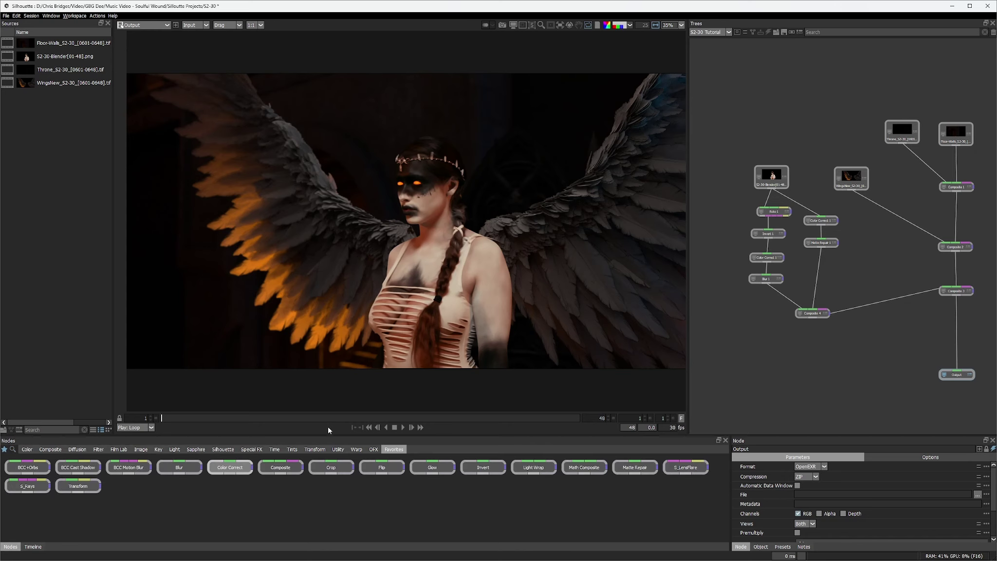
{"action": "left_click", "coordinate": [27, 449]}
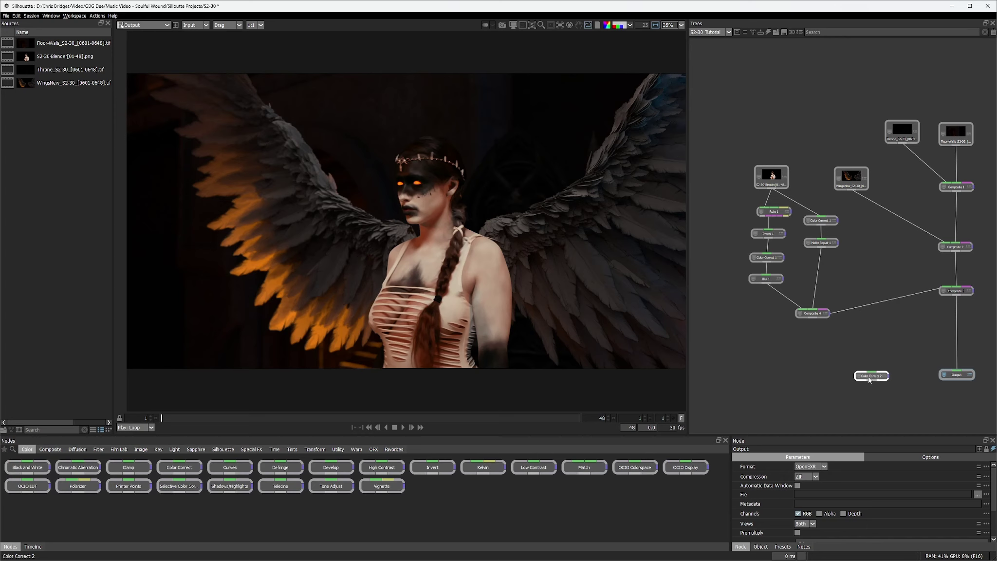
{"action": "left_click_drag", "start_coordinate": [872, 374], "coordinate": [853, 208]}
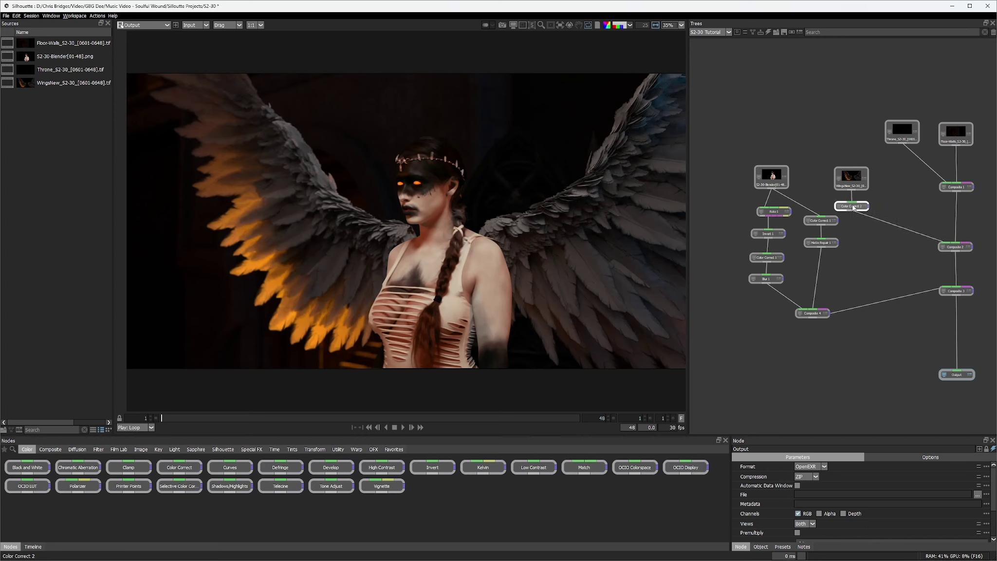
- Set the brightness of the wings' Color Correct 2 node to 11 while judging the final output
{"action": "left_click", "coordinate": [866, 208]}
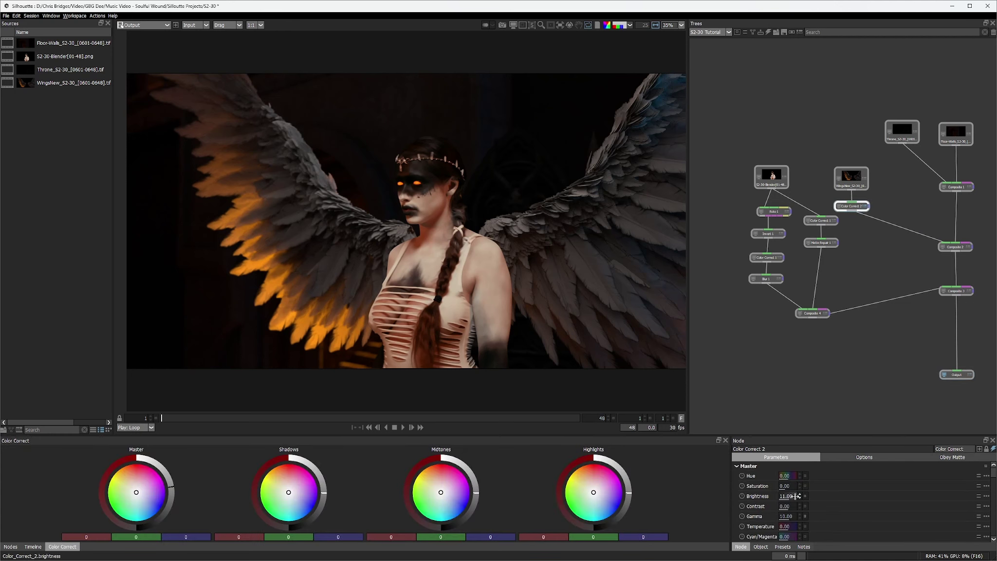
{"action": "scroll", "coordinate": [788, 496], "scroll_direction": "up", "scroll_amount": 1}
{"action": "scroll", "coordinate": [786, 496], "scroll_direction": "up", "scroll_amount": 12}
{"action": "scroll", "coordinate": [786, 497], "scroll_direction": "down", "scroll_amount": 6}
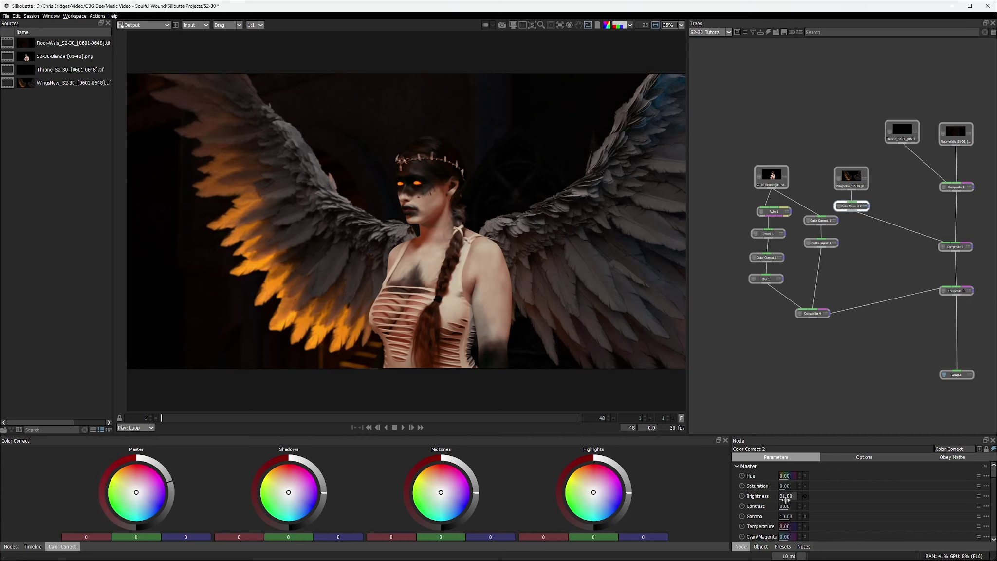
{"action": "scroll", "coordinate": [784, 503], "scroll_direction": "down", "scroll_amount": 1}
{"action": "scroll", "coordinate": [784, 503], "scroll_direction": "down", "scroll_amount": 3}
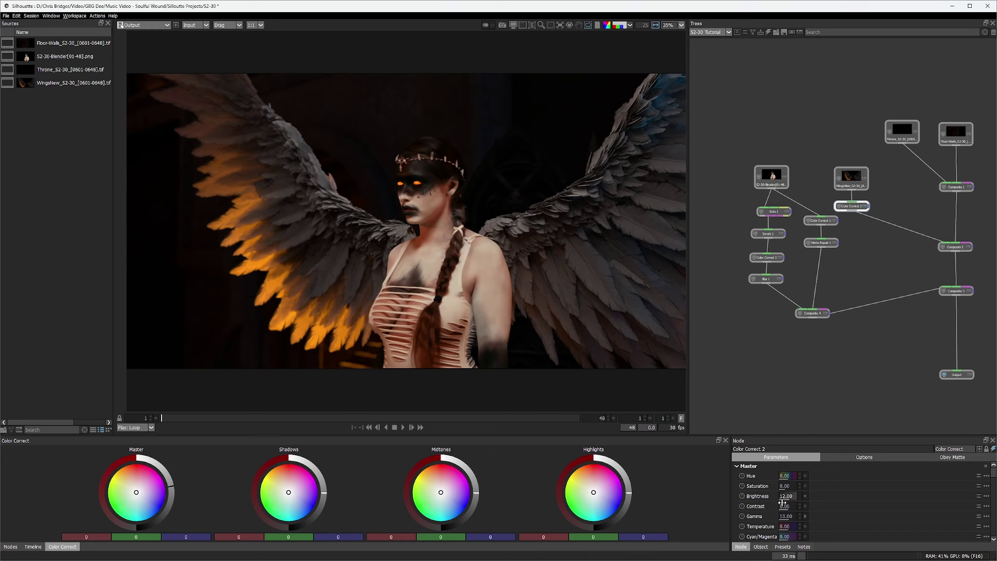
{"action": "scroll", "coordinate": [782, 503], "scroll_direction": "down", "scroll_amount": 1}
{"action": "scroll", "coordinate": [781, 519], "scroll_direction": "down", "scroll_amount": 6}
{"action": "scroll", "coordinate": [780, 519], "scroll_direction": "up", "scroll_amount": 7}
{"action": "scroll", "coordinate": [786, 520], "scroll_direction": "up", "scroll_amount": 5}
{"action": "scroll", "coordinate": [787, 520], "scroll_direction": "down", "scroll_amount": 3}
{"action": "scroll", "coordinate": [787, 520], "scroll_direction": "down", "scroll_amount": 3}
- Move the wings source and Color Correct 2 above the actress branch, and insert a Blur node between Color Correct 2 and Composite 2
{"action": "mouse_move", "coordinate": [843, 155]}
{"action": "left_mouse_down"}
{"action": "mouse_move", "coordinate": [874, 214]}
{"action": "mouse_move", "coordinate": [841, 145]}
{"action": "left_mouse_up"}
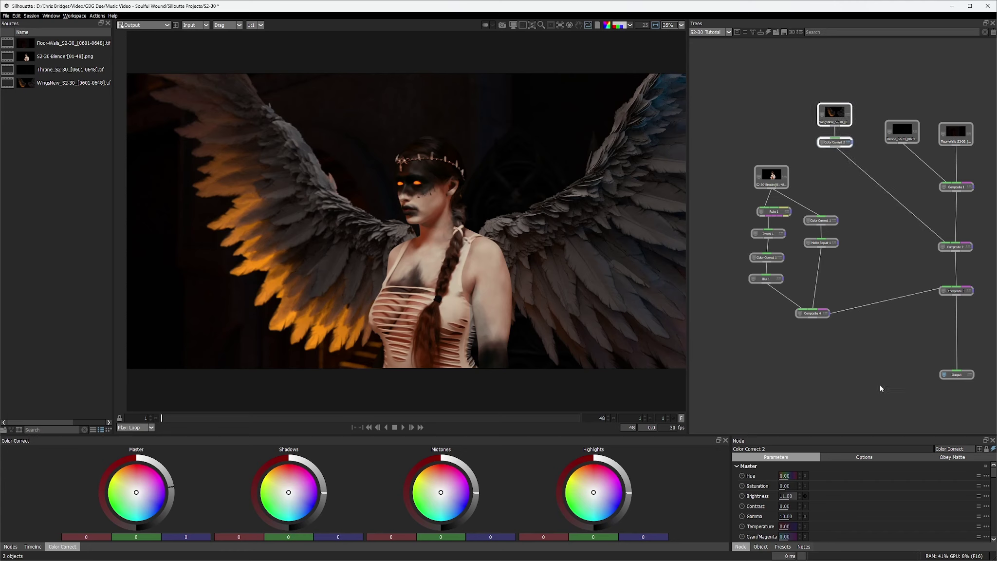
{"action": "left_click", "coordinate": [857, 371]}
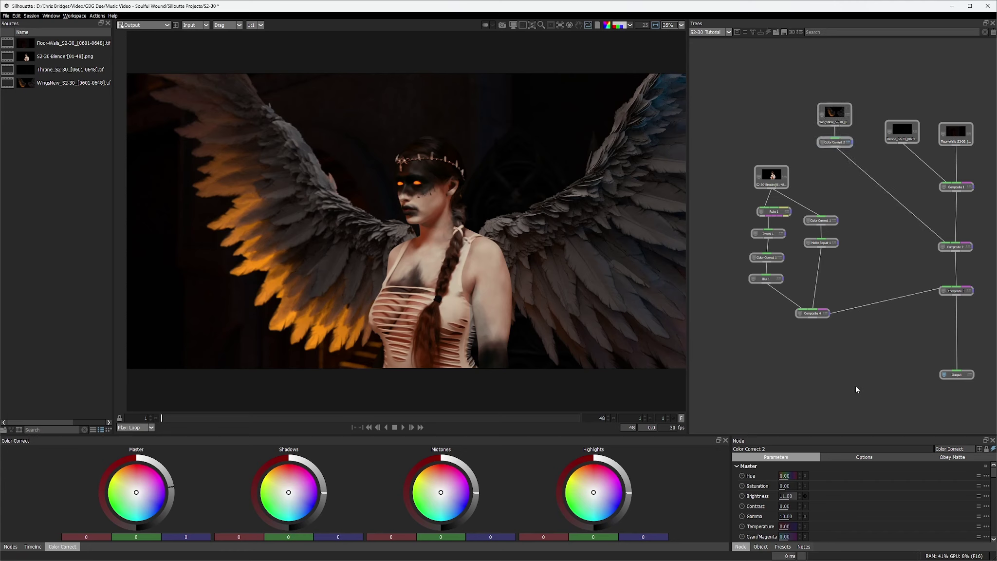
{"action": "left_click", "coordinate": [10, 546]}
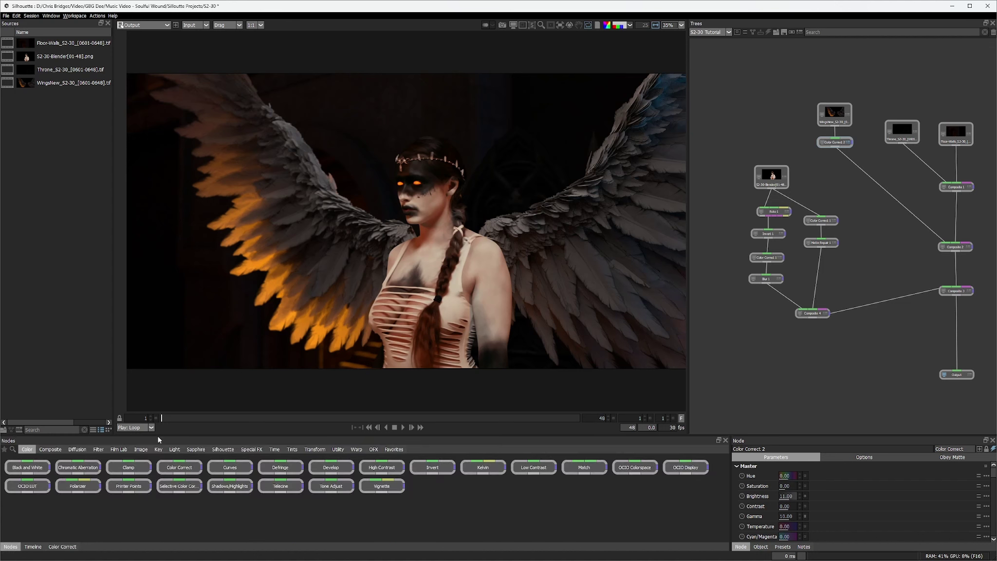
{"action": "left_click", "coordinate": [394, 449]}
{"action": "left_click_drag", "start_coordinate": [190, 477], "coordinate": [838, 168]}
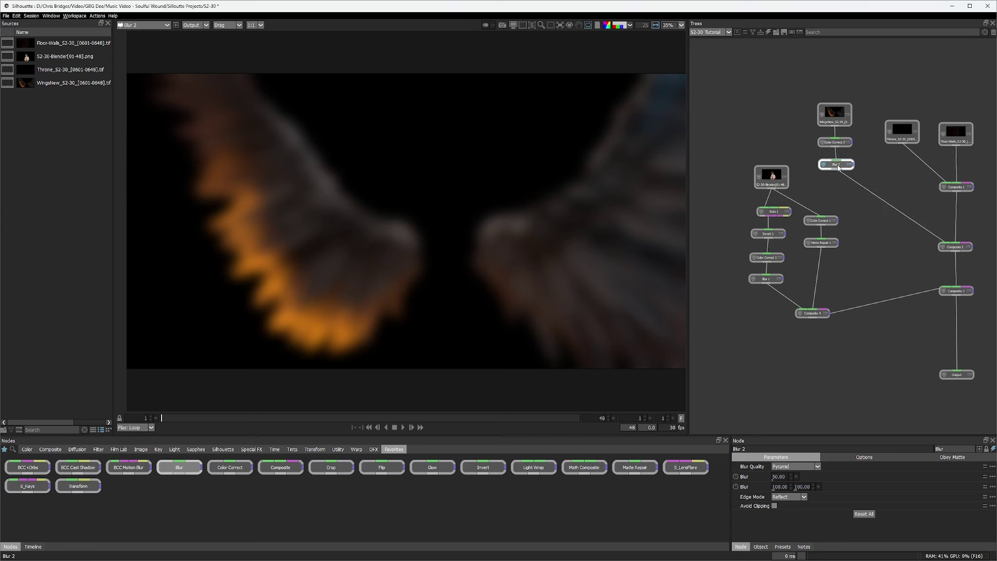
- Set the blur amount of the wings' Blur 2 node to 2
{"action": "left_click", "coordinate": [779, 477]}
{"action": "left_click", "coordinate": [776, 487]}
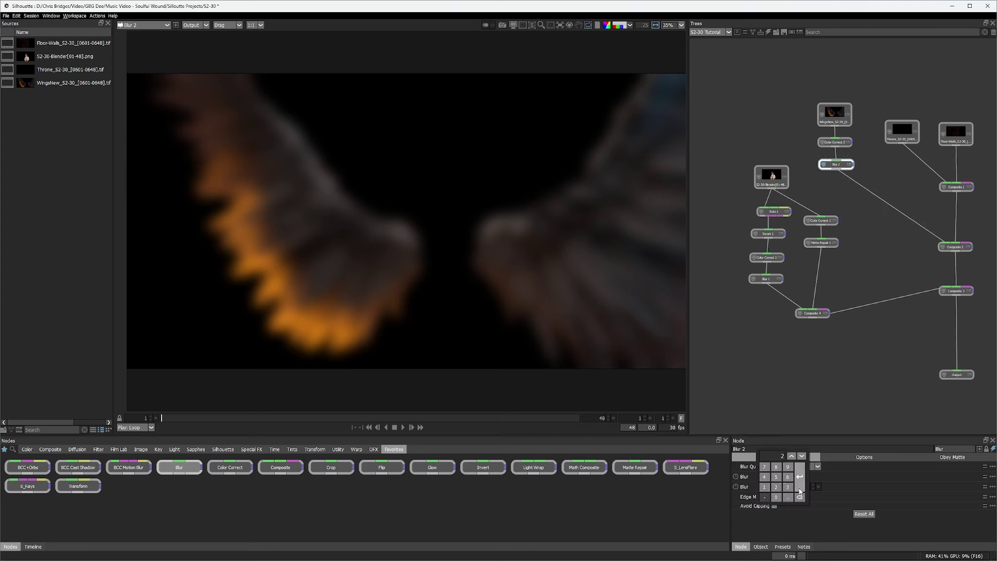
{"action": "left_click", "coordinate": [800, 476]}
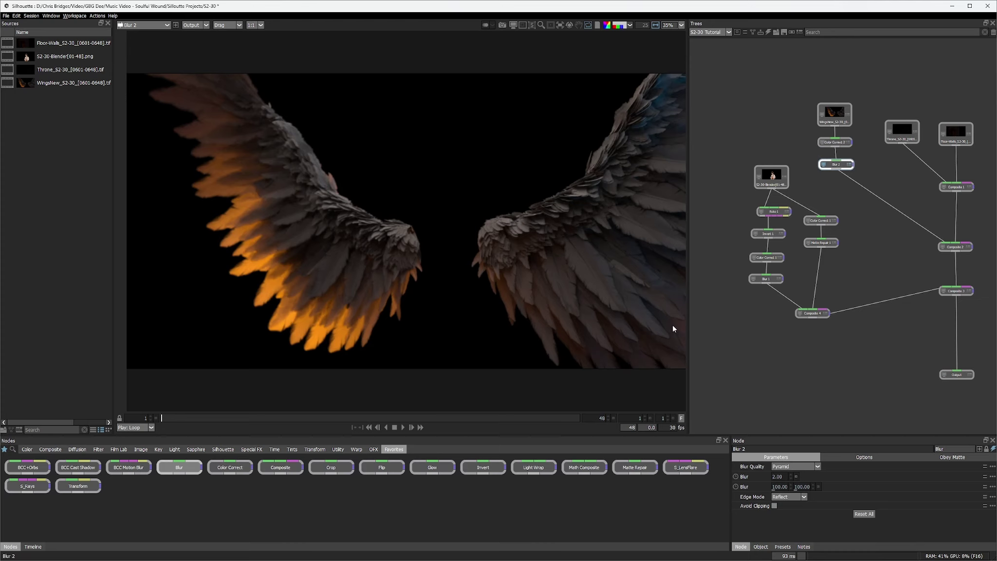
- View the Output node, play back the composited shot and scrub back to frame 1
{"action": "left_click", "coordinate": [969, 374]}
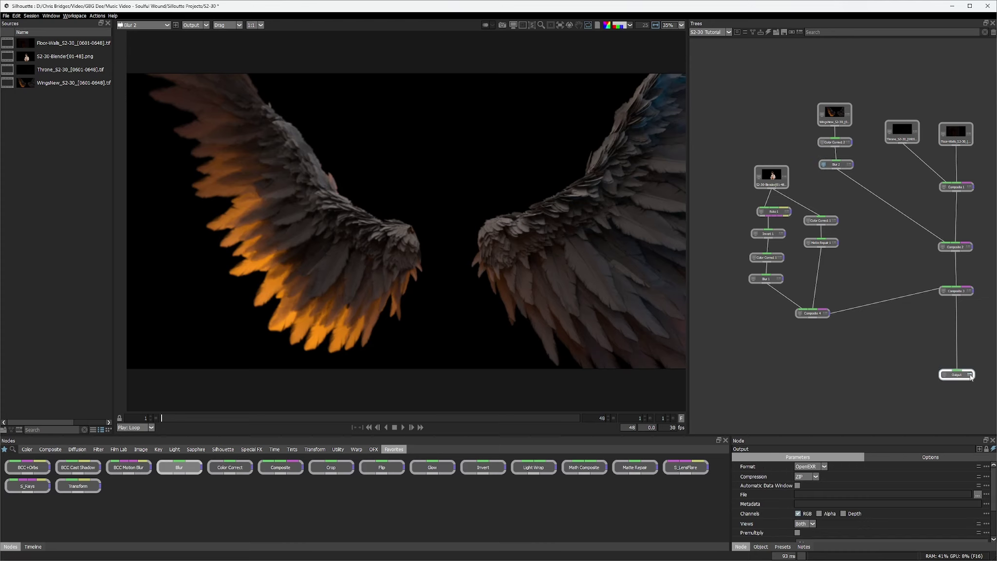
{"action": "left_click", "coordinate": [945, 375]}
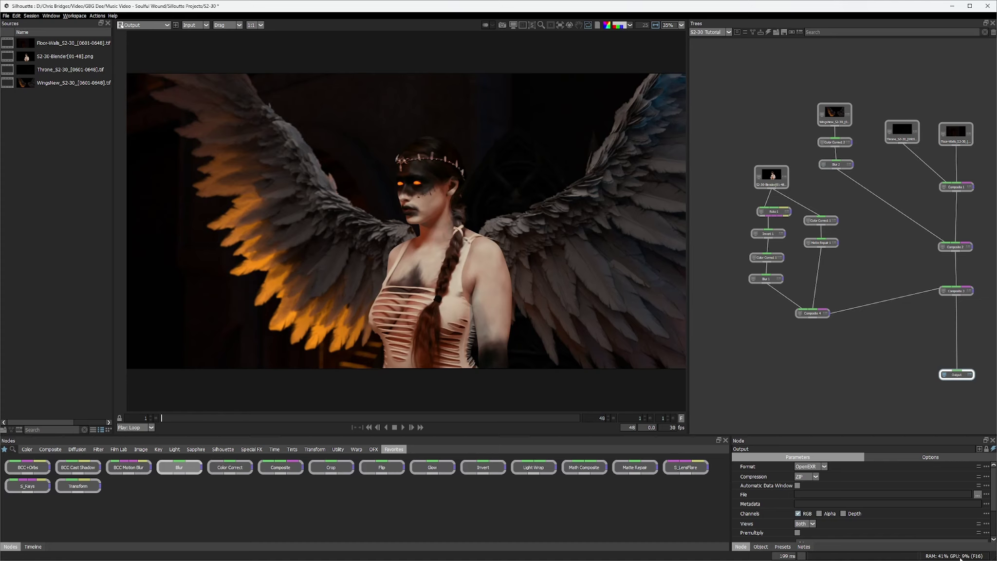
{"action": "left_click", "coordinate": [404, 427]}
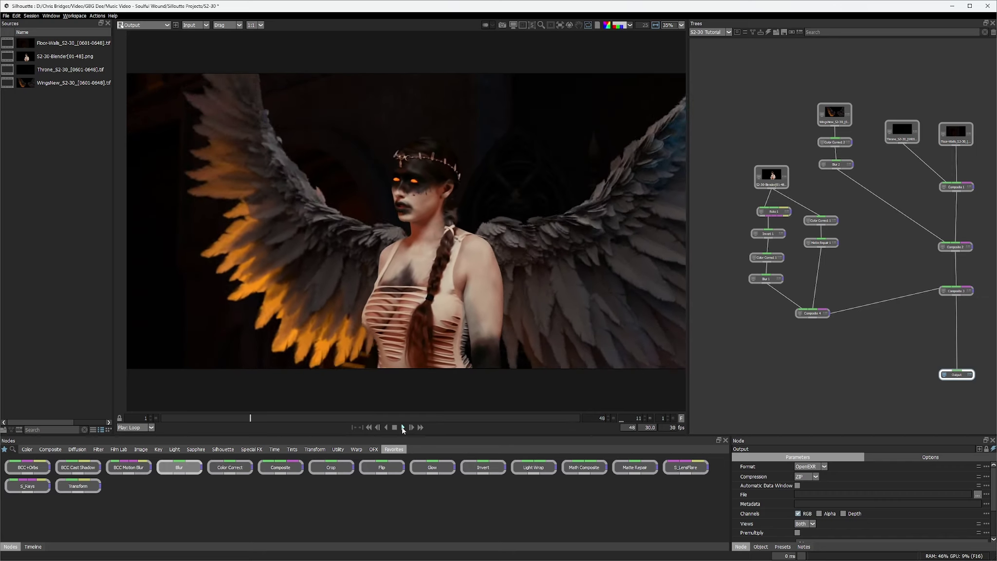
{"action": "left_click", "coordinate": [394, 427]}
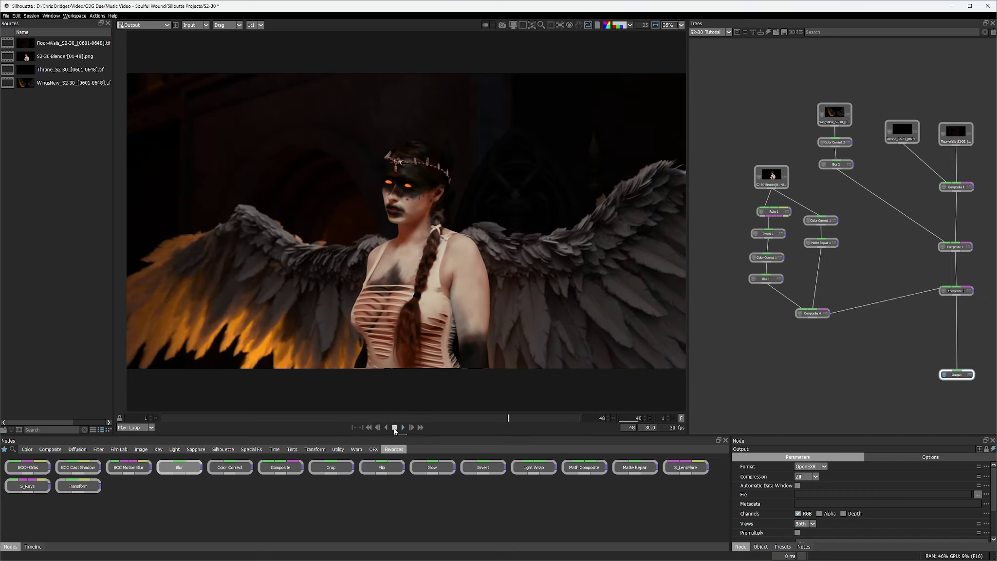
{"action": "left_click", "coordinate": [571, 418]}
{"action": "left_click_drag", "start_coordinate": [572, 417], "coordinate": [161, 416]}
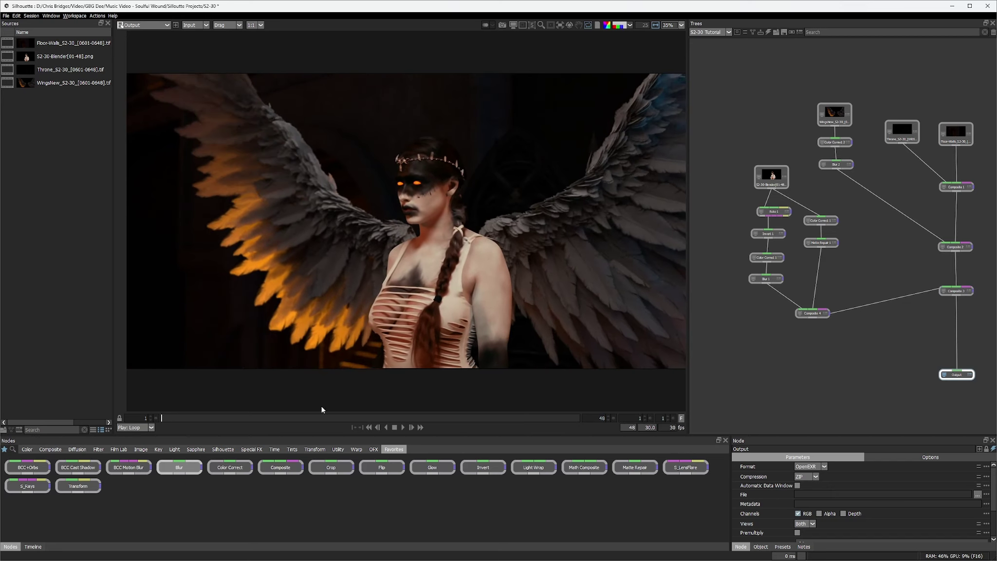
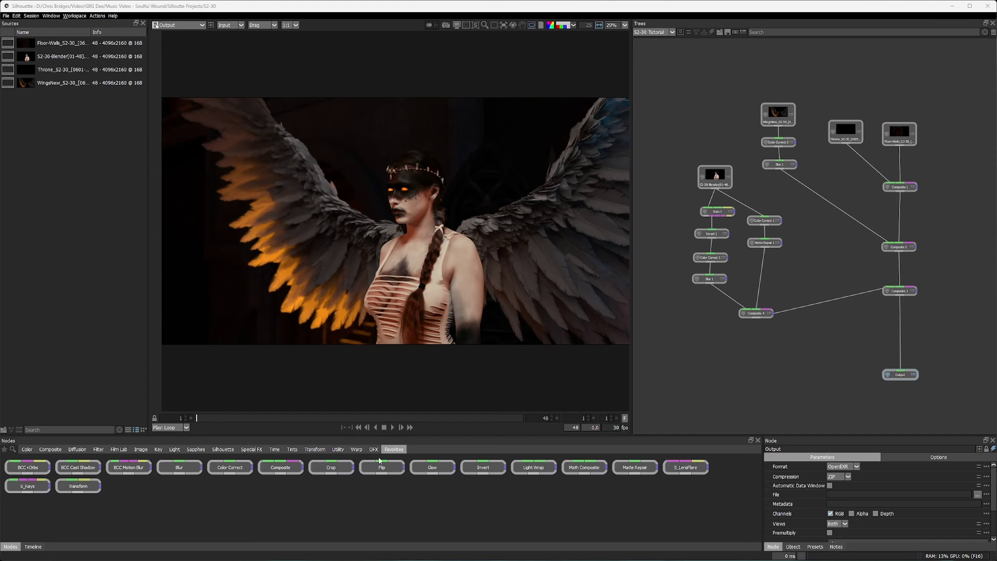
- Add an S_LensFlare node from the Sapphire Lighting effects beside the link between Composite 3 and Output, and save the project
{"action": "left_click", "coordinate": [200, 451]}
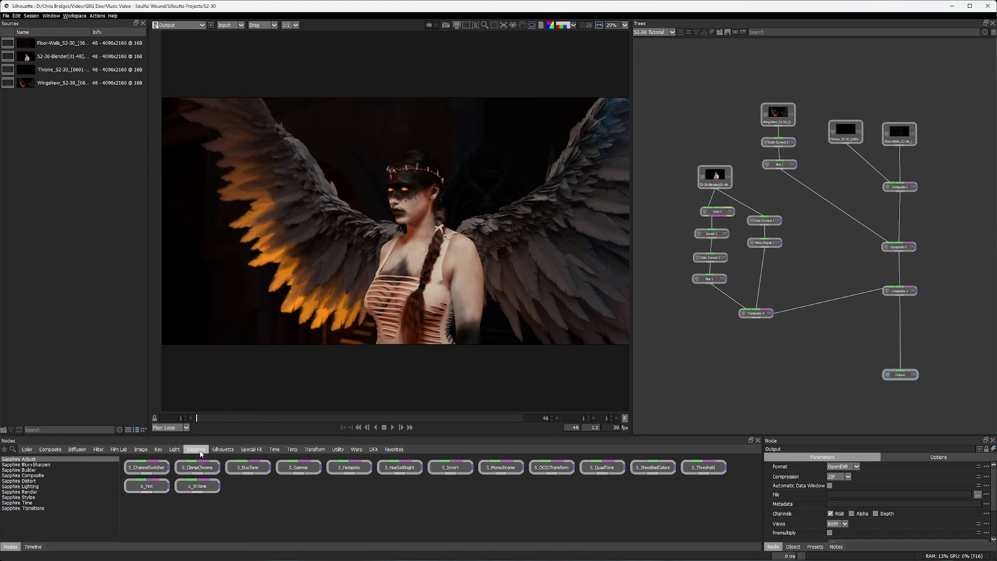
{"action": "left_click", "coordinate": [28, 487]}
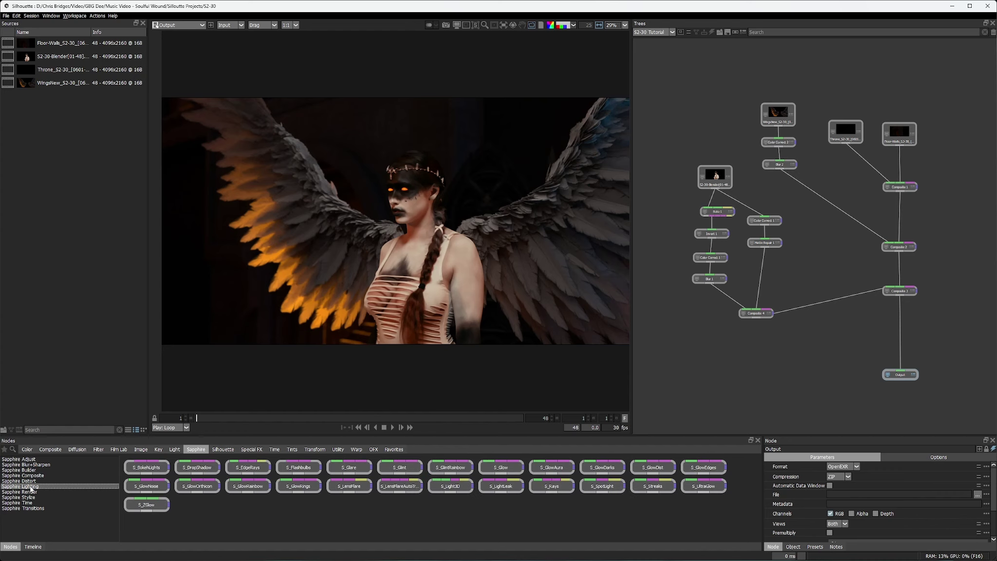
{"action": "left_click", "coordinate": [351, 487]}
{"action": "left_click_drag", "start_coordinate": [360, 493], "coordinate": [867, 337]}
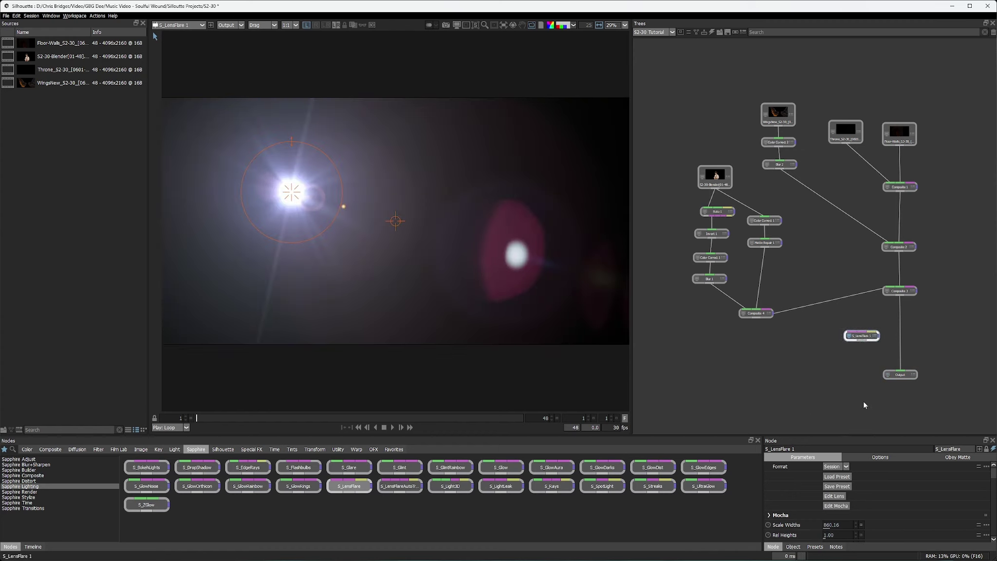
{"action": "left_click", "coordinate": [6, 16]}
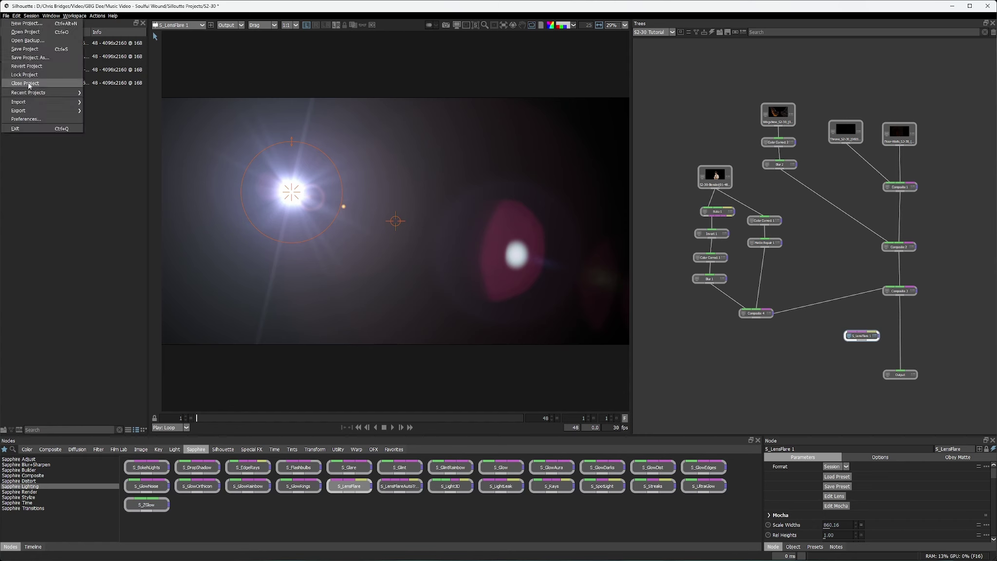
{"action": "left_click", "coordinate": [25, 50]}
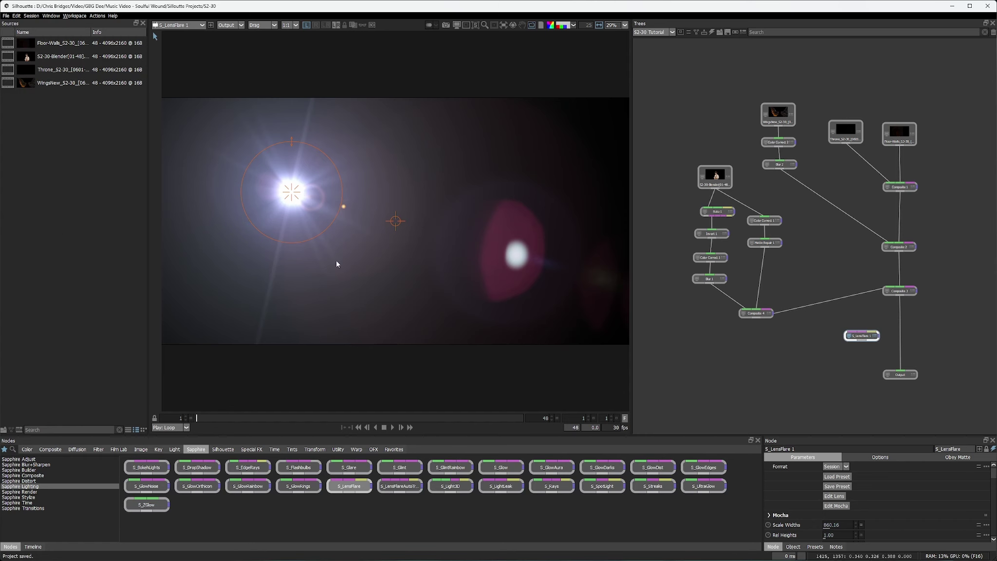
- Connect the S_LensFlare 1 node between Composite 3 and Output, and line it up in the node chain
{"action": "left_click_drag", "start_coordinate": [862, 338], "coordinate": [871, 338]}
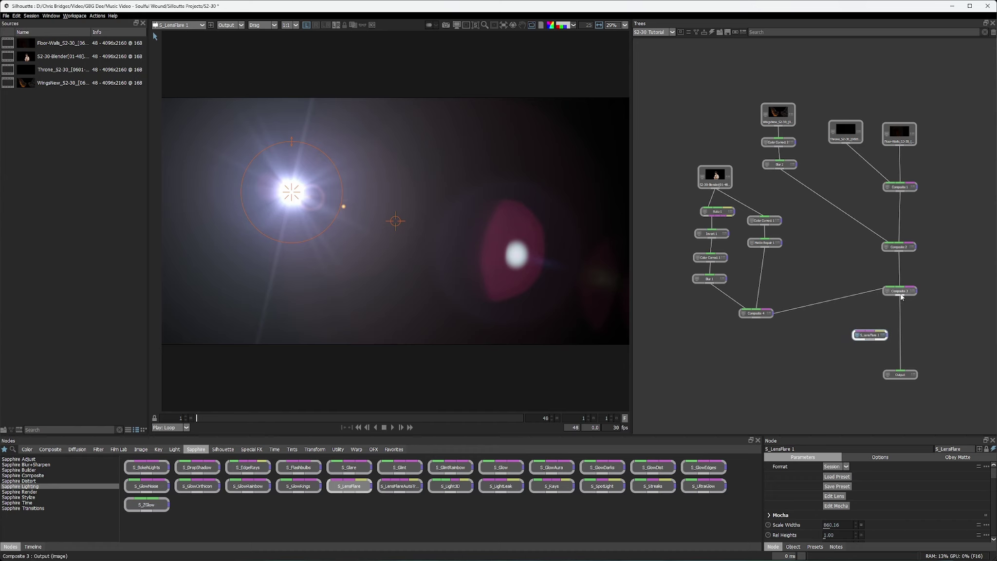
{"action": "left_click_drag", "start_coordinate": [873, 316], "coordinate": [861, 333]}
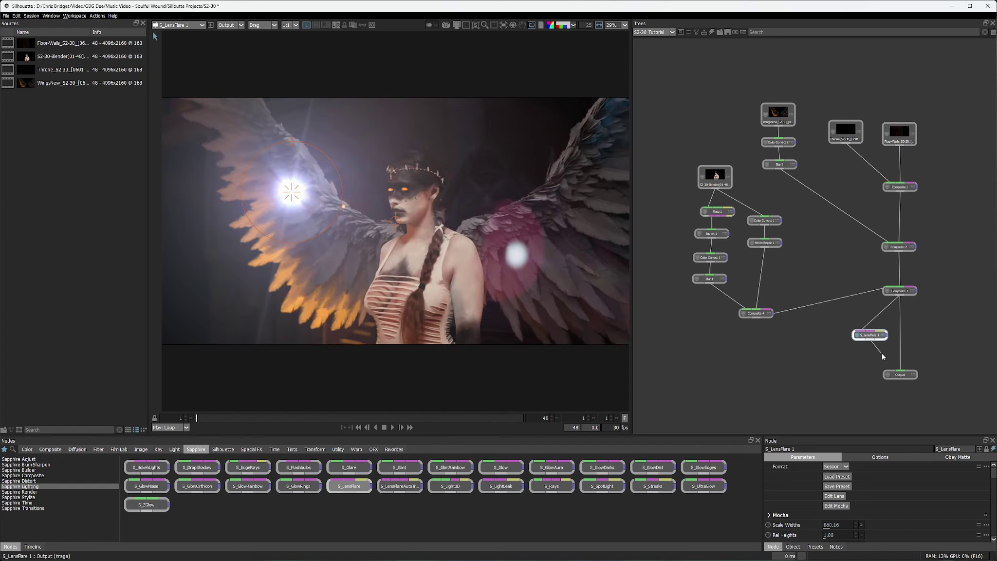
{"action": "left_click_drag", "start_coordinate": [882, 353], "coordinate": [899, 371]}
{"action": "left_click_drag", "start_coordinate": [870, 336], "coordinate": [909, 322]}
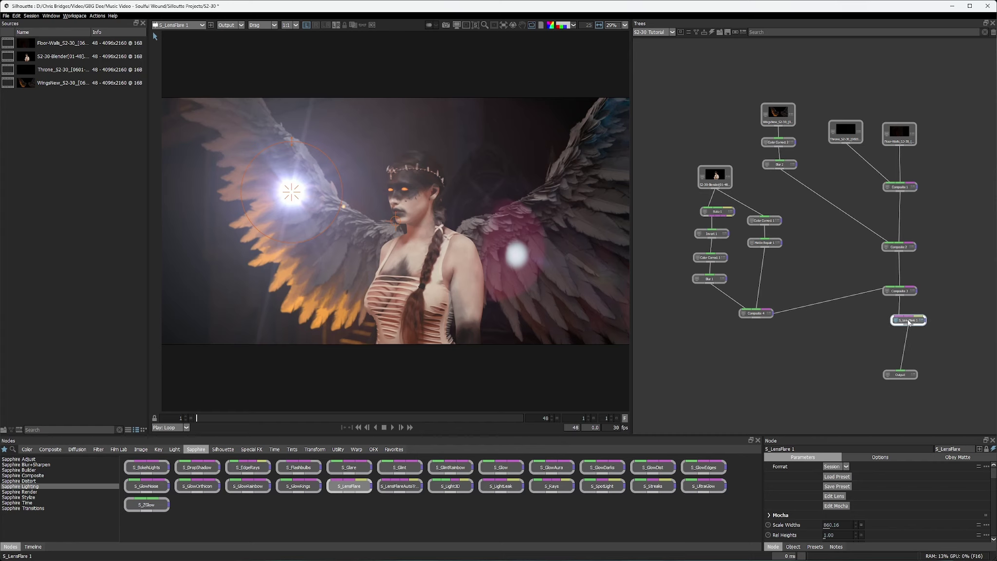
{"action": "left_click_drag", "start_coordinate": [903, 375], "coordinate": [911, 376]}
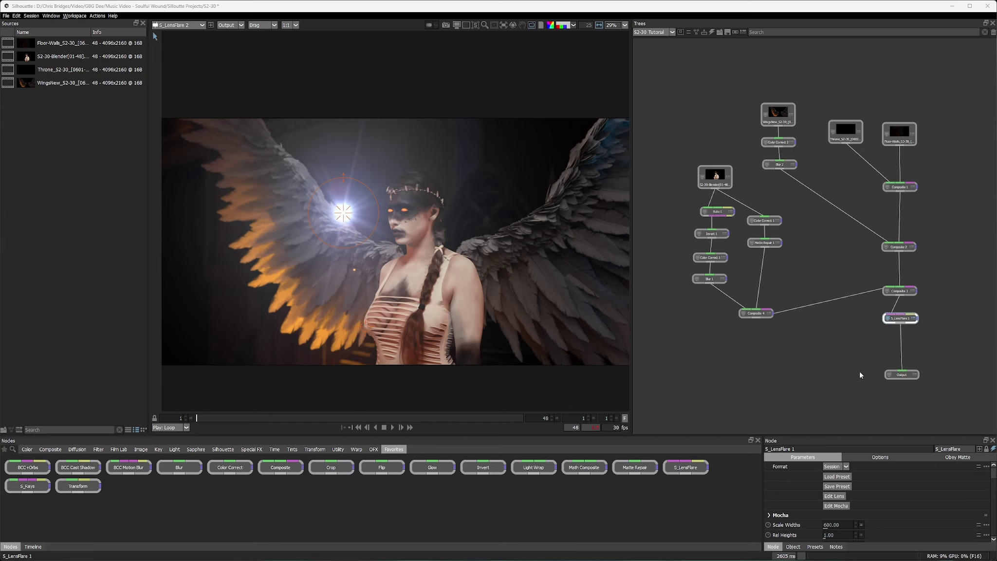
- Try red as the color of the Hotspot group's Spot 1 element in the flare's lens design
{"action": "left_click", "coordinate": [836, 499]}
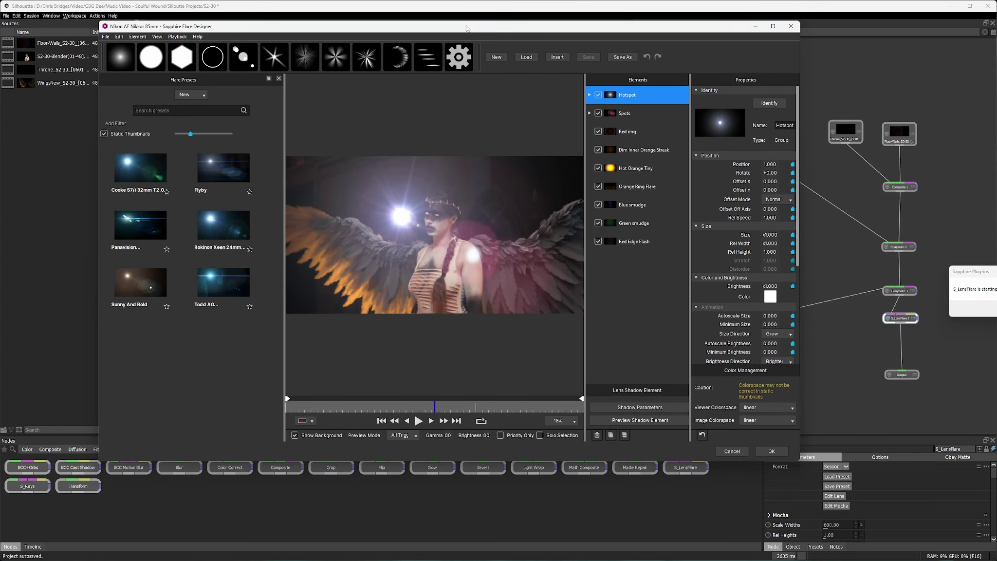
{"action": "left_click", "coordinate": [590, 94]}
{"action": "left_click", "coordinate": [631, 116]}
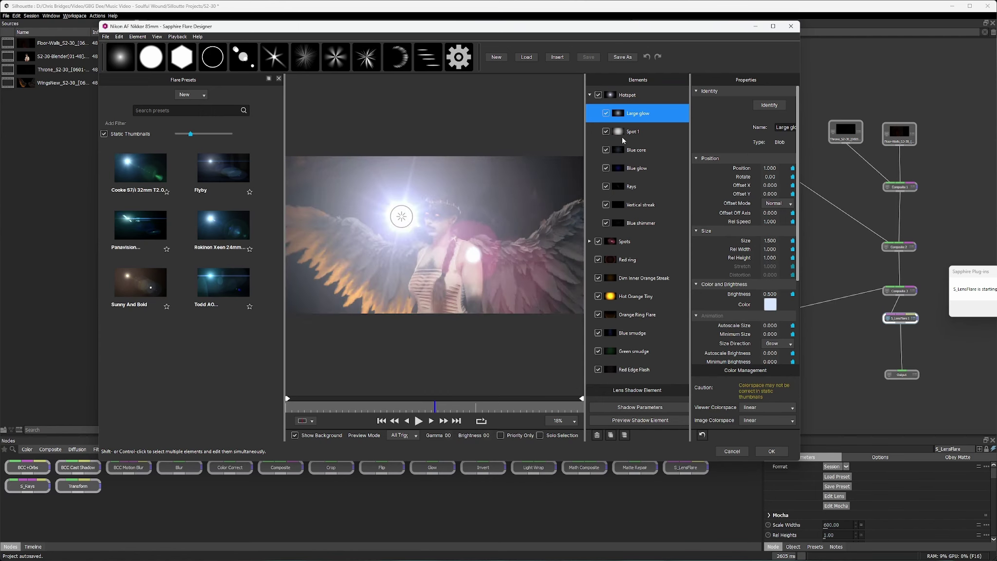
{"action": "left_click", "coordinate": [636, 135]}
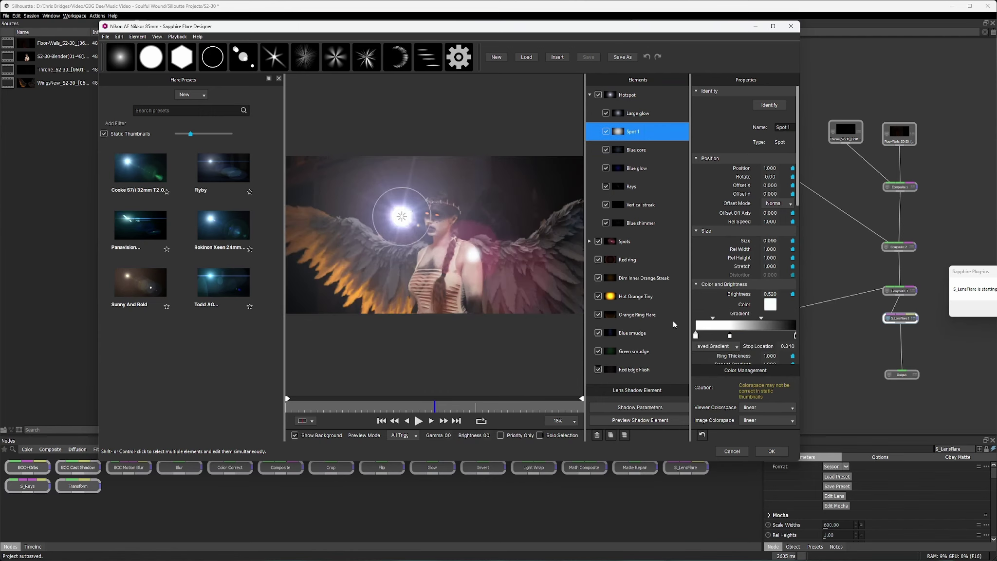
{"action": "left_click", "coordinate": [772, 307]}
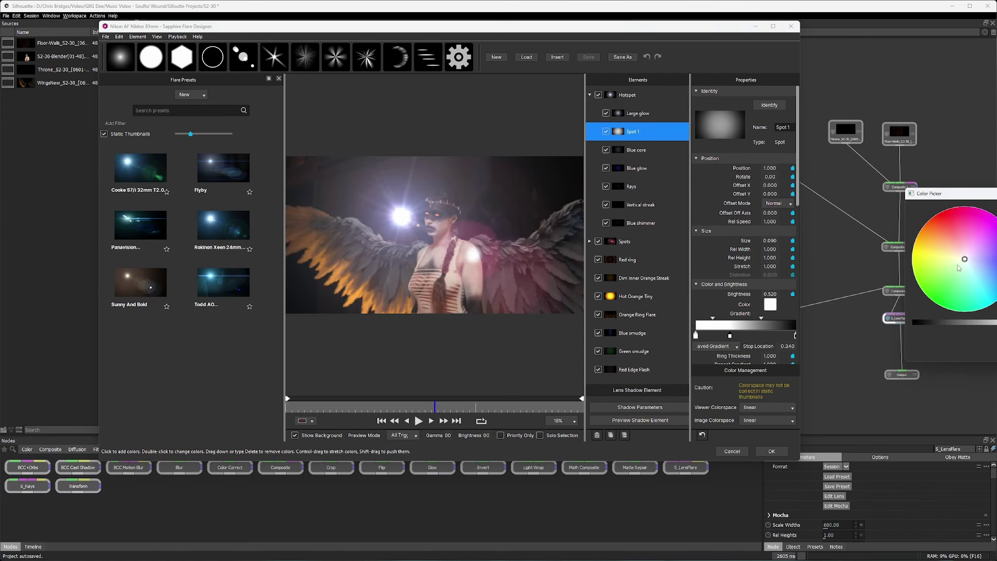
{"action": "left_click_drag", "start_coordinate": [959, 268], "coordinate": [954, 208]}
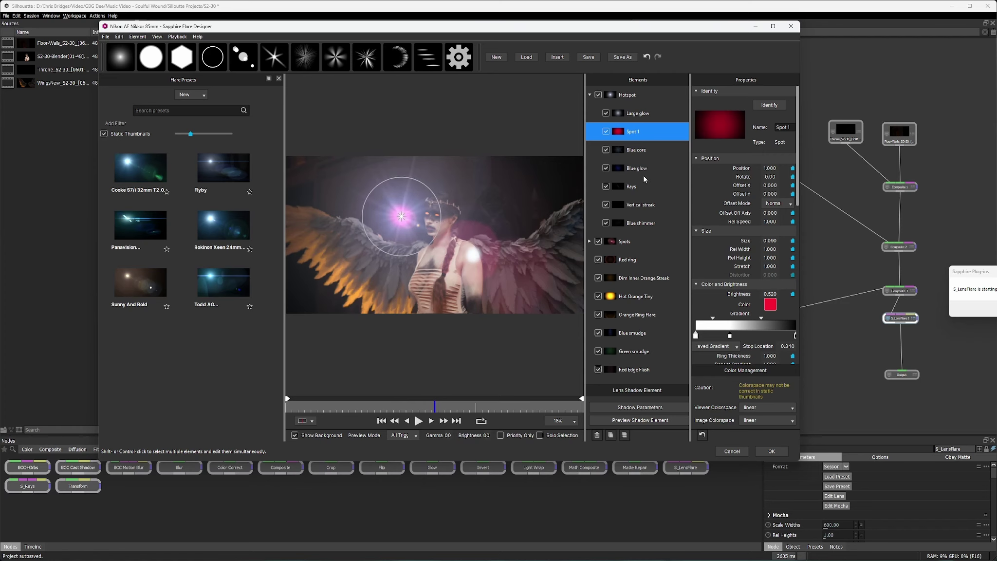
{"action": "left_click", "coordinate": [734, 451]}
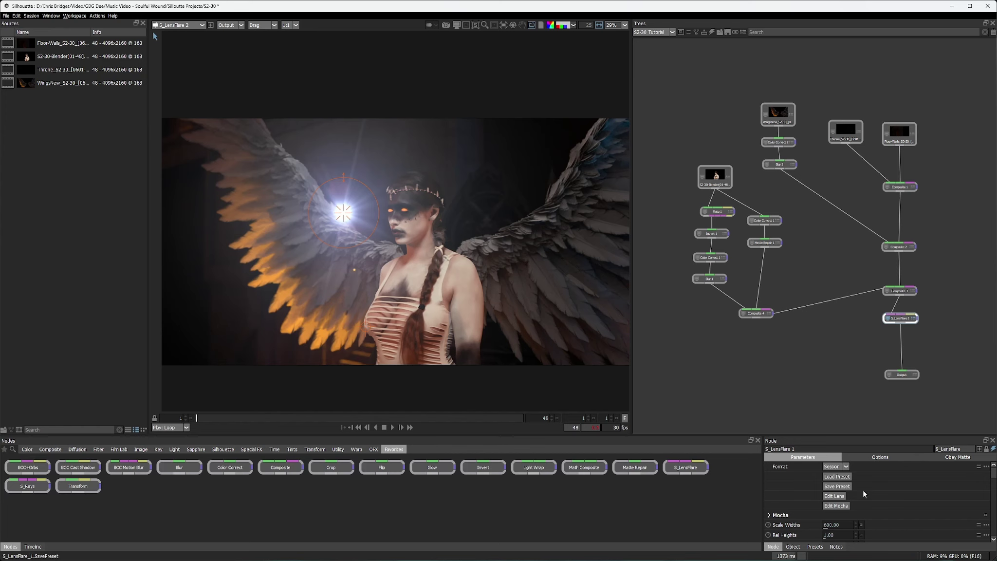
- Load the Sara_Left_Eye_Medium preset into the S_LensFlare 1 node
{"action": "left_click", "coordinate": [837, 476]}
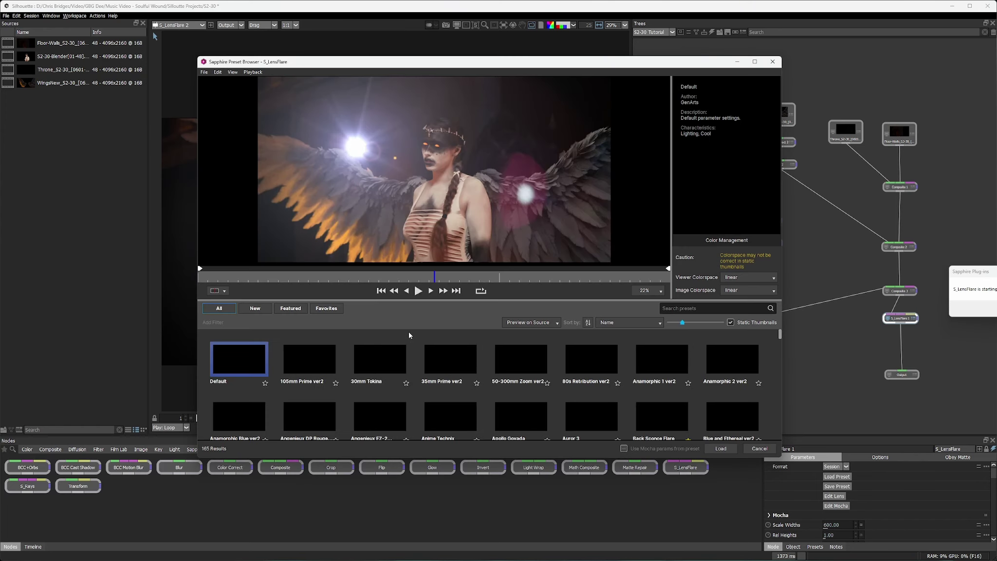
{"action": "scroll", "coordinate": [383, 365], "scroll_direction": "down", "scroll_amount": 2}
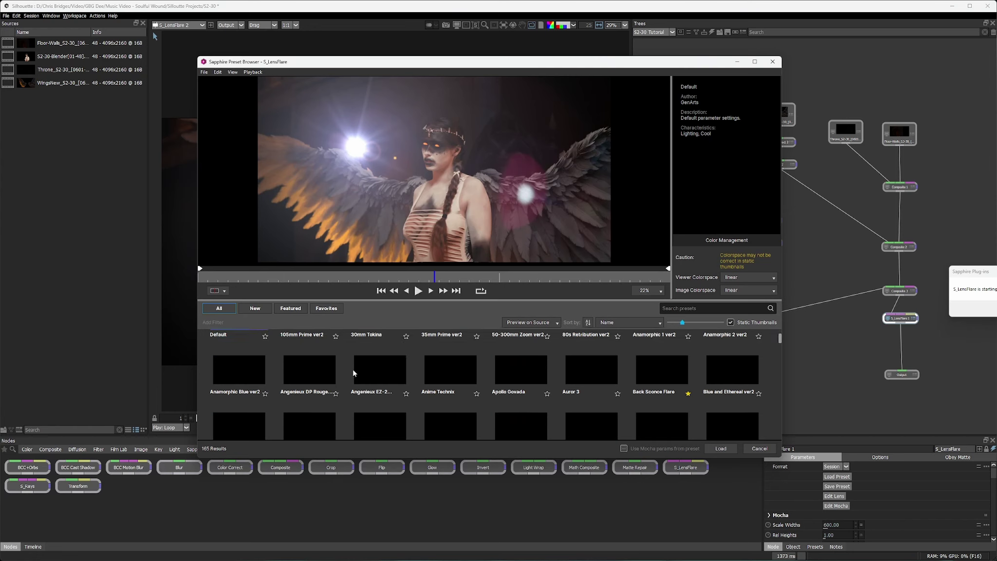
{"action": "scroll", "coordinate": [511, 405], "scroll_direction": "down", "scroll_amount": 6}
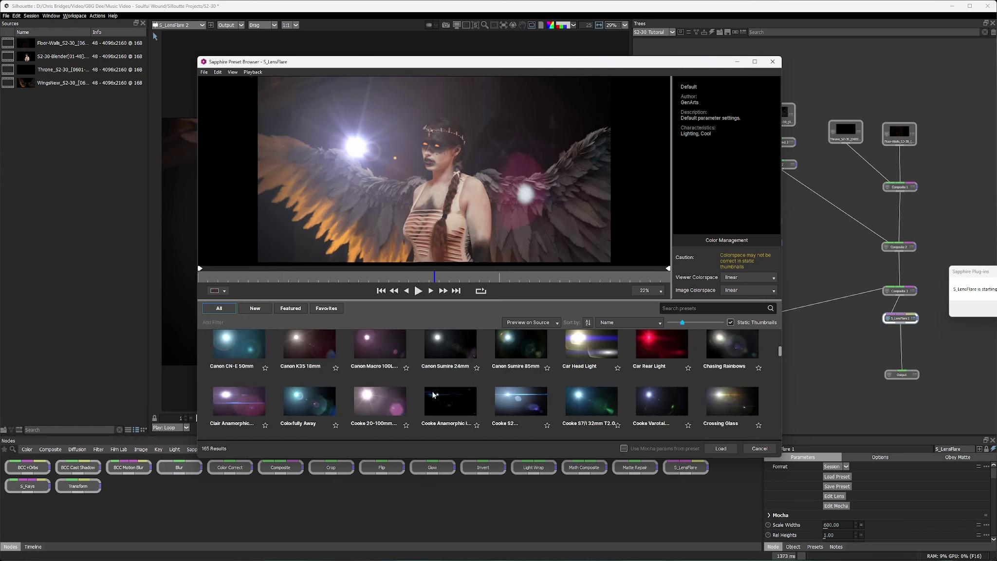
{"action": "scroll", "coordinate": [380, 385], "scroll_direction": "down", "scroll_amount": 6}
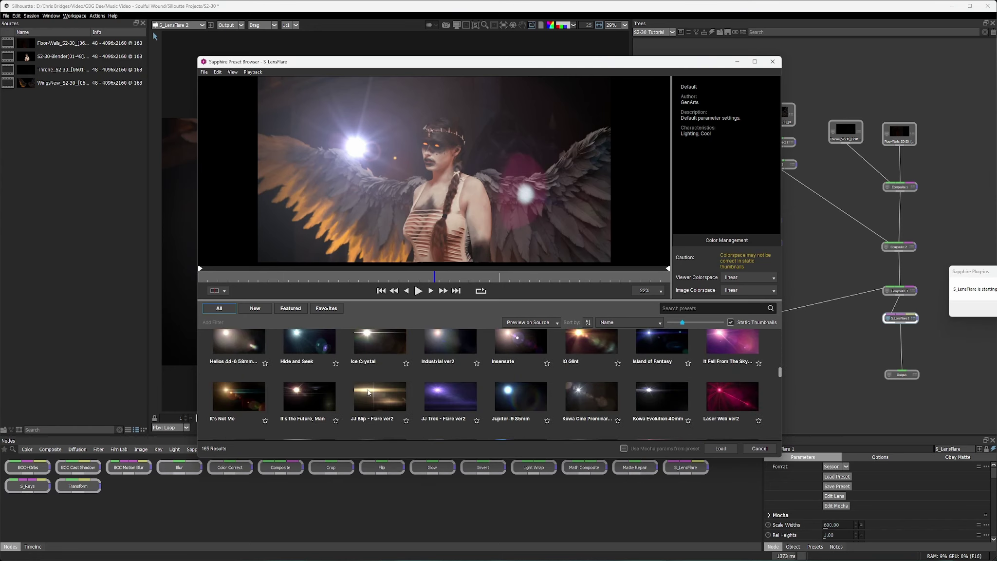
{"action": "scroll", "coordinate": [369, 393], "scroll_direction": "down", "scroll_amount": 8}
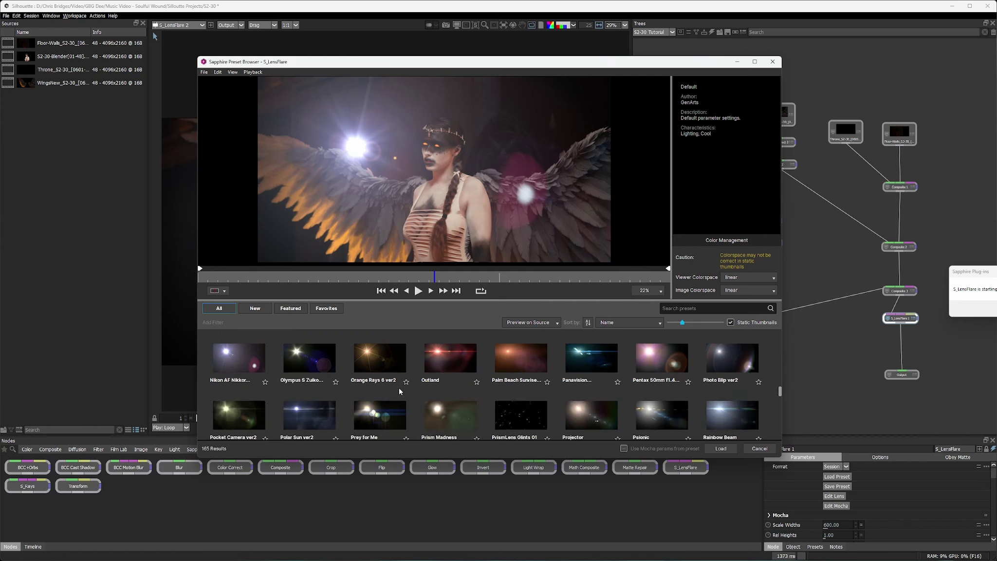
{"action": "scroll", "coordinate": [399, 388], "scroll_direction": "down", "scroll_amount": 3}
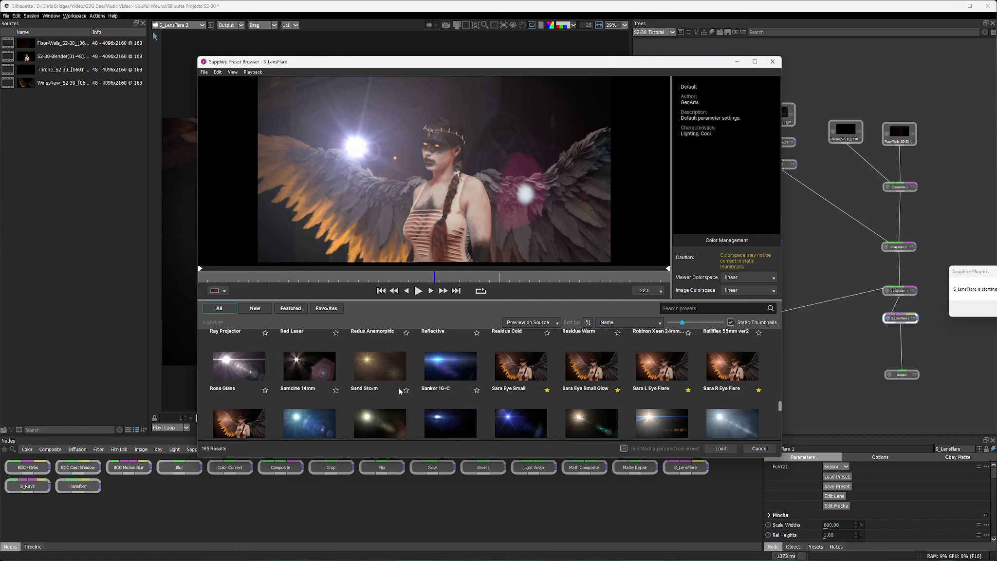
{"action": "left_click", "coordinate": [240, 403]}
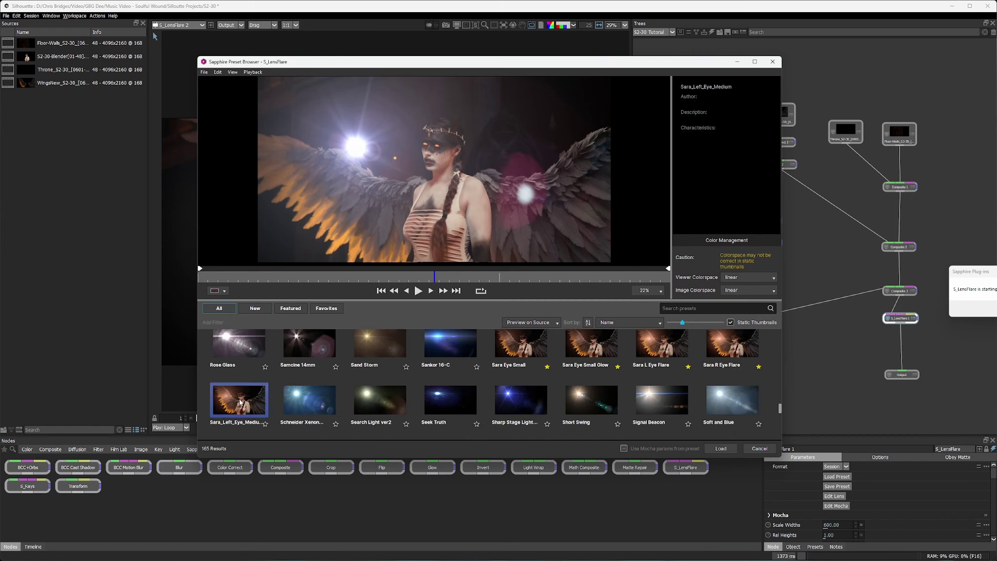
{"action": "left_click", "coordinate": [722, 448]}
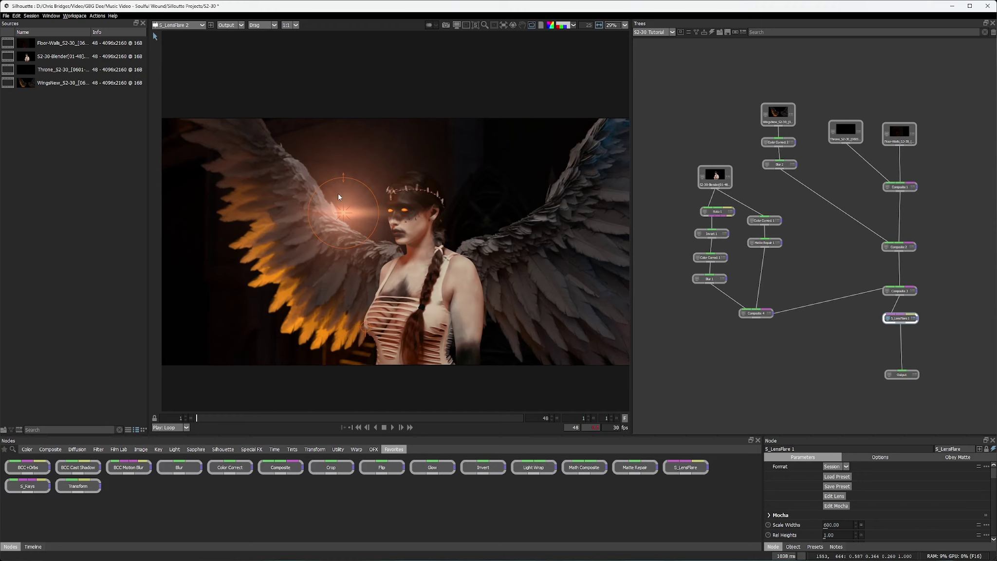
- Move the flare's hotspot from the wing onto the actress's glowing eye nearer her visible ear
{"action": "left_click_drag", "start_coordinate": [340, 218], "coordinate": [387, 213]}
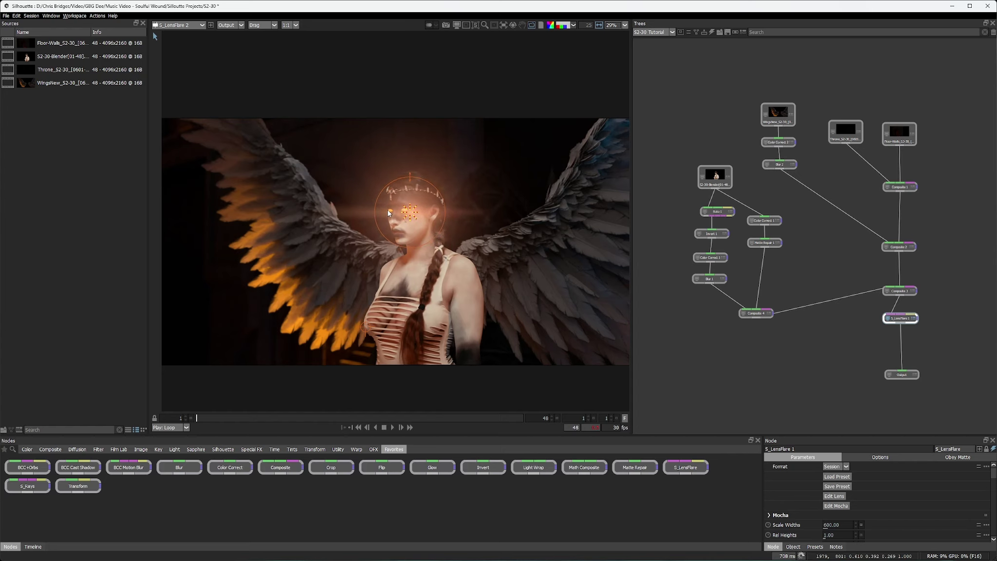
{"action": "scroll", "coordinate": [407, 212], "scroll_direction": "up", "scroll_amount": 8}
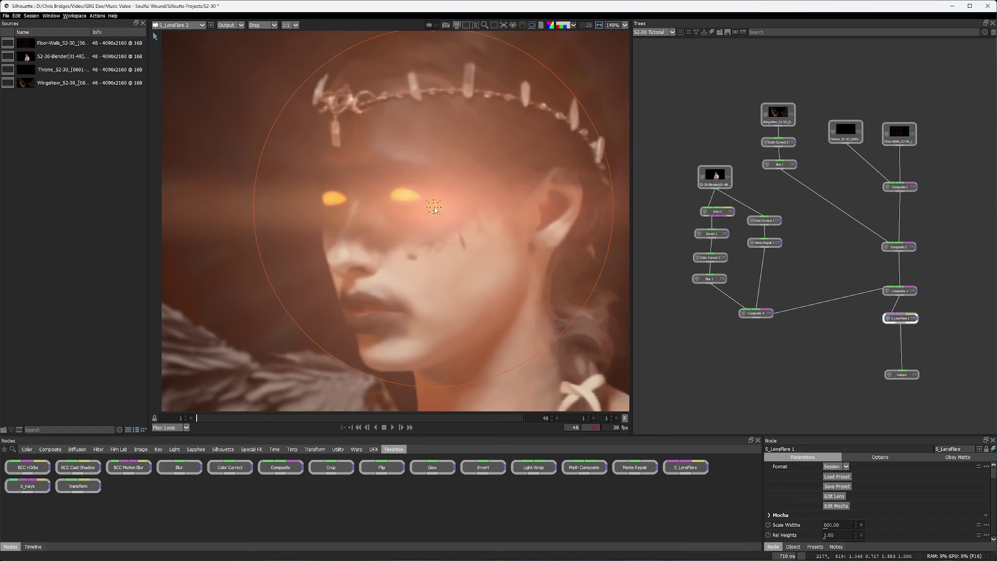
{"action": "left_click_drag", "start_coordinate": [395, 208], "coordinate": [299, 185]}
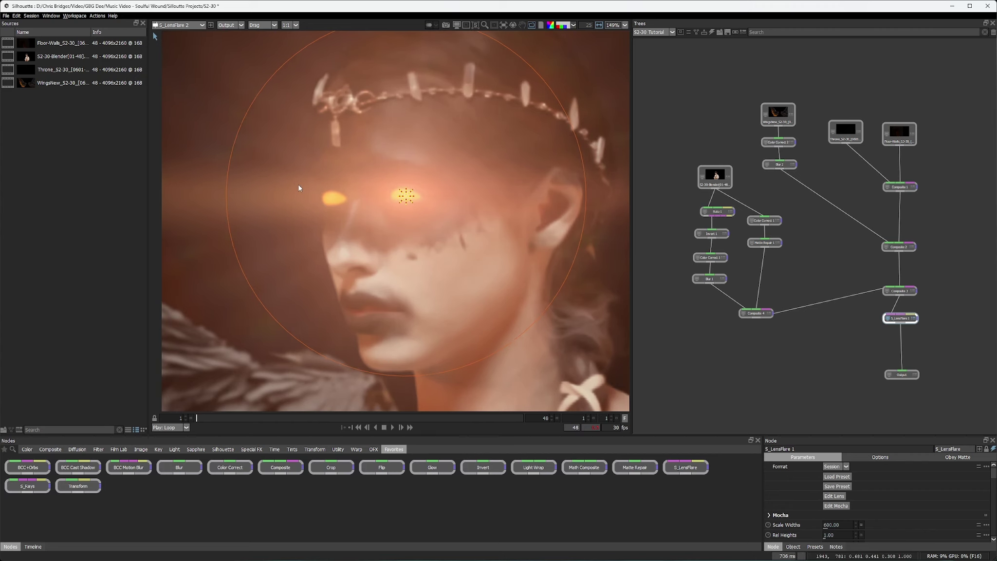
{"action": "left_click_drag", "start_coordinate": [299, 187], "coordinate": [298, 187]}
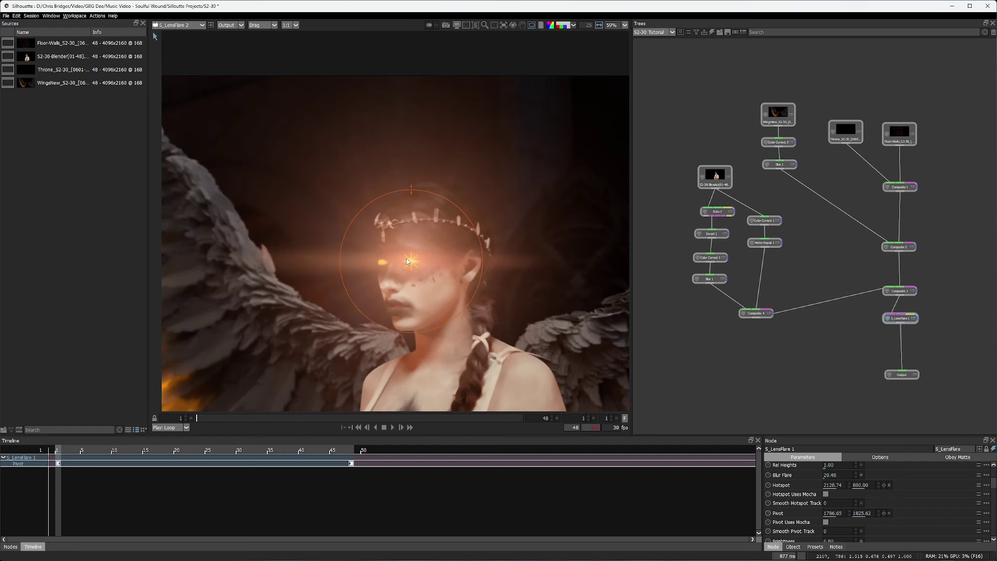
- Connect Roto 1's data output to S_LensFlare 1 and link the flare's Hotspot to the Right Eye layer
{"action": "scroll", "coordinate": [399, 267], "scroll_direction": "up", "scroll_amount": 2}
{"action": "scroll", "coordinate": [414, 261], "scroll_direction": "up", "scroll_amount": 1}
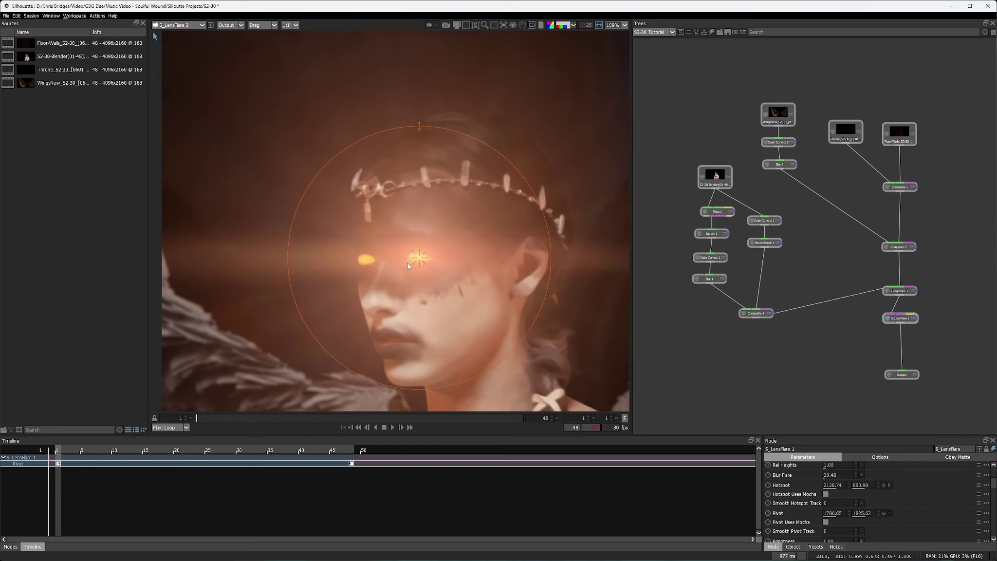
{"action": "scroll", "coordinate": [424, 264], "scroll_direction": "up", "scroll_amount": 1}
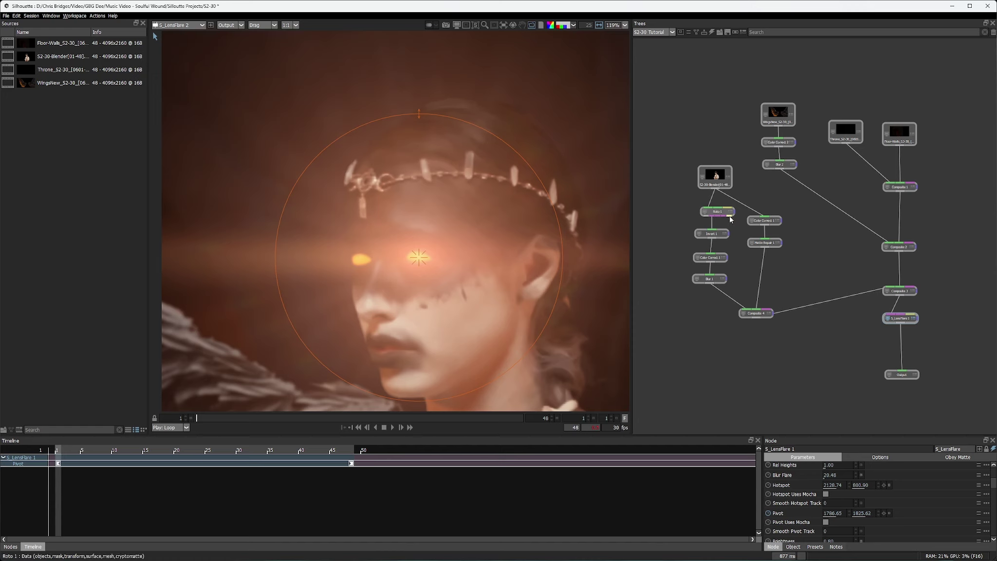
{"action": "left_click_drag", "start_coordinate": [730, 220], "coordinate": [913, 321]}
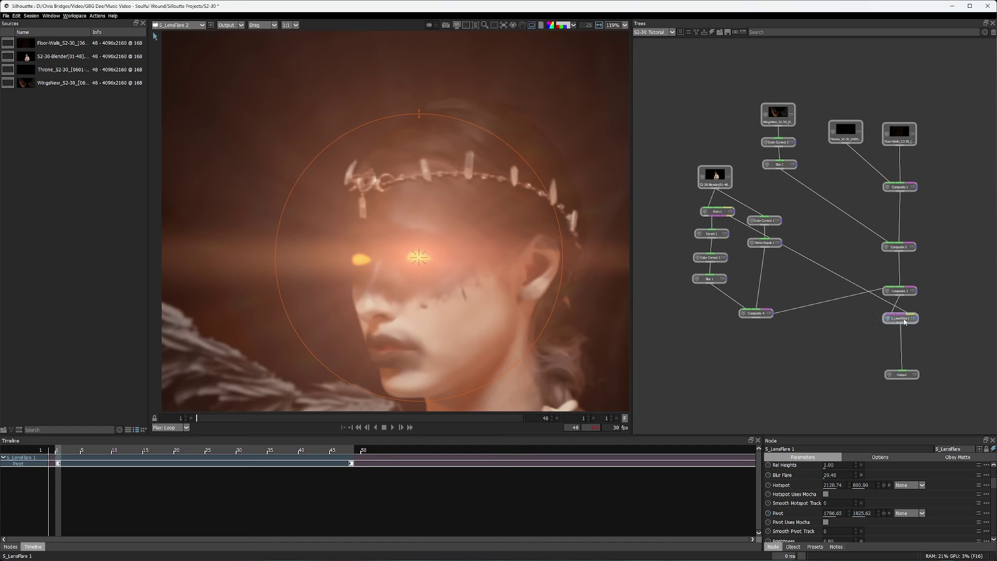
{"action": "left_click", "coordinate": [905, 321]}
{"action": "left_click", "coordinate": [922, 485]}
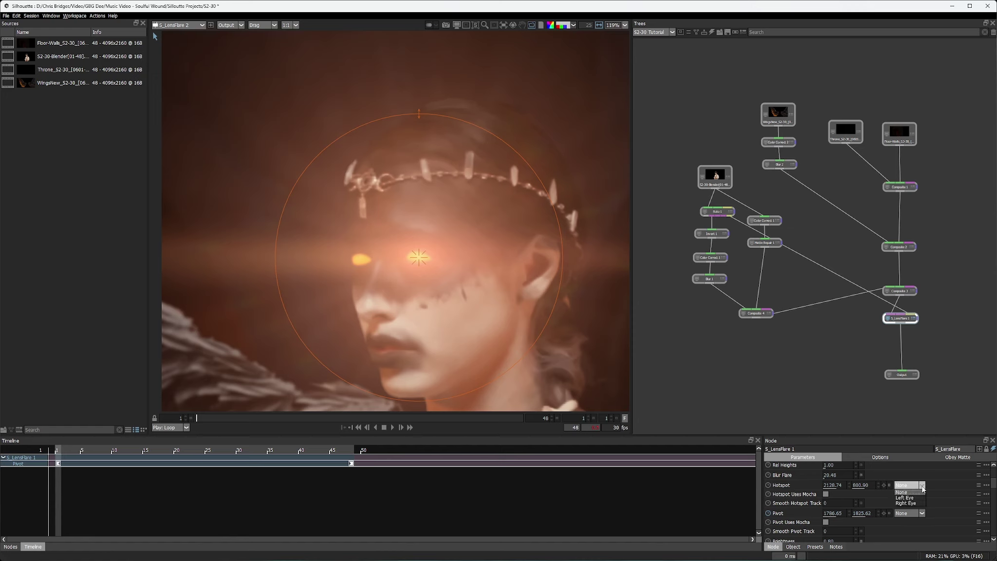
{"action": "left_click", "coordinate": [905, 504]}
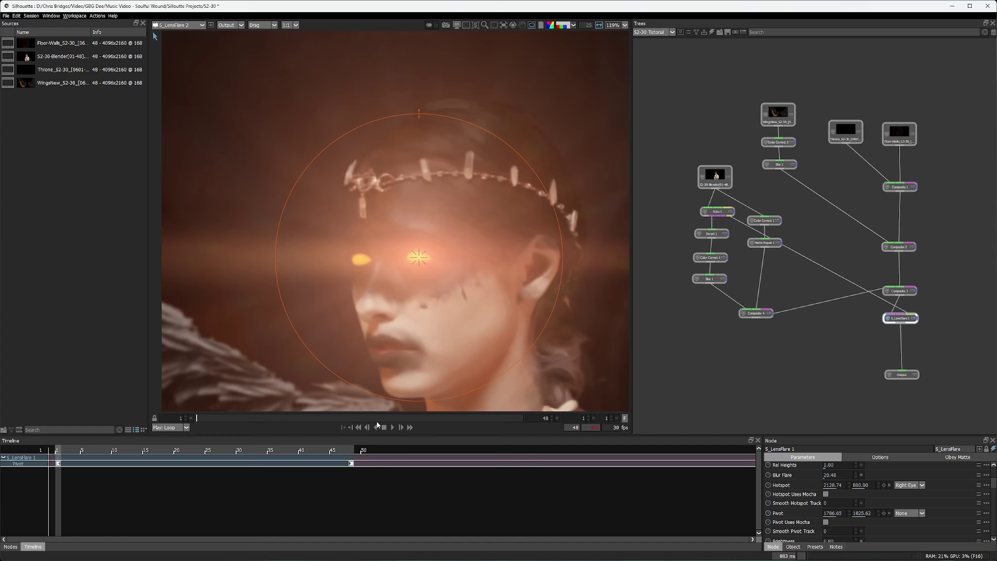
- Check that the flare follows the eye at frames 24, 40 and 47, return to frame 1, and save the project
{"action": "left_click", "coordinate": [357, 419]}
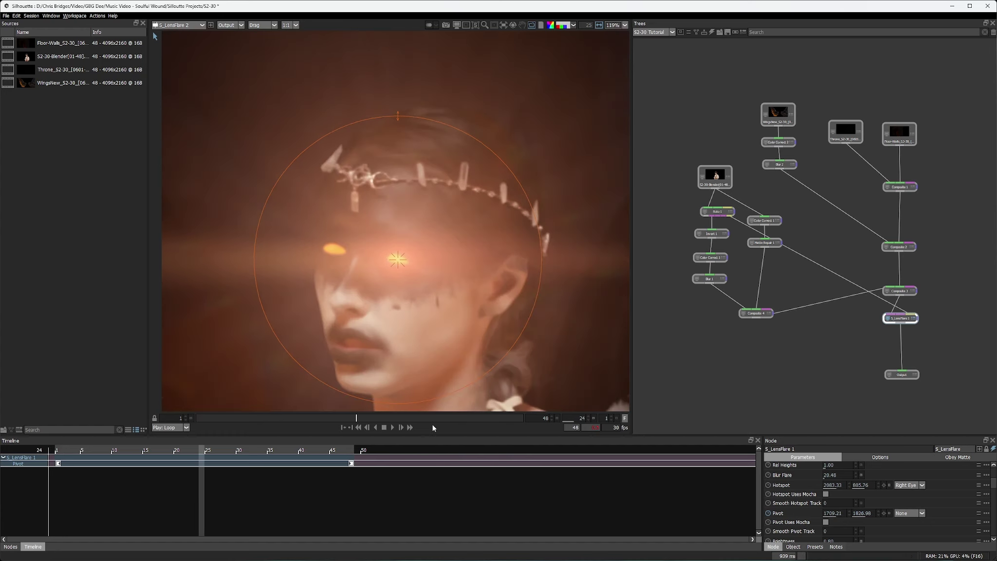
{"action": "left_click", "coordinate": [467, 418]}
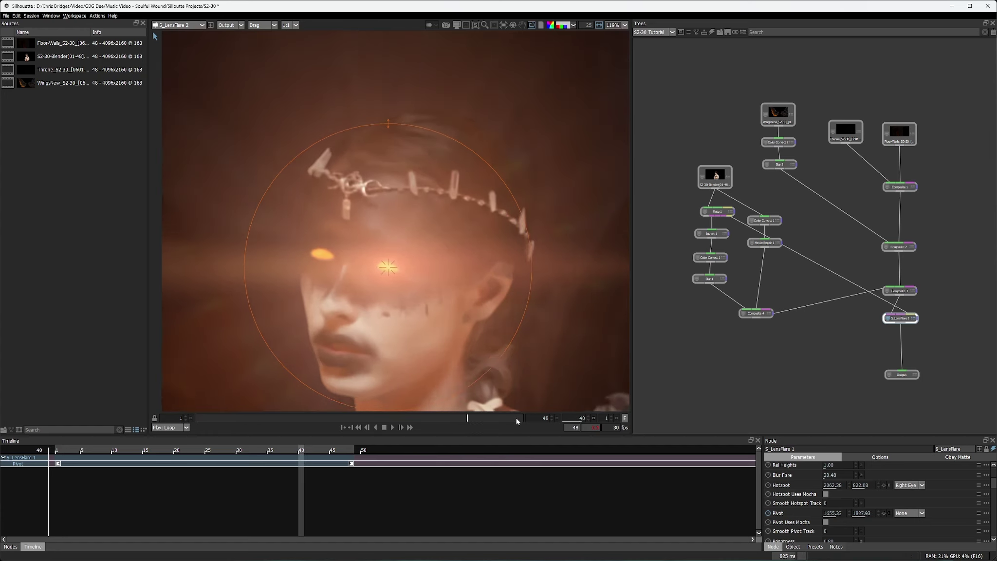
{"action": "left_click", "coordinate": [519, 417]}
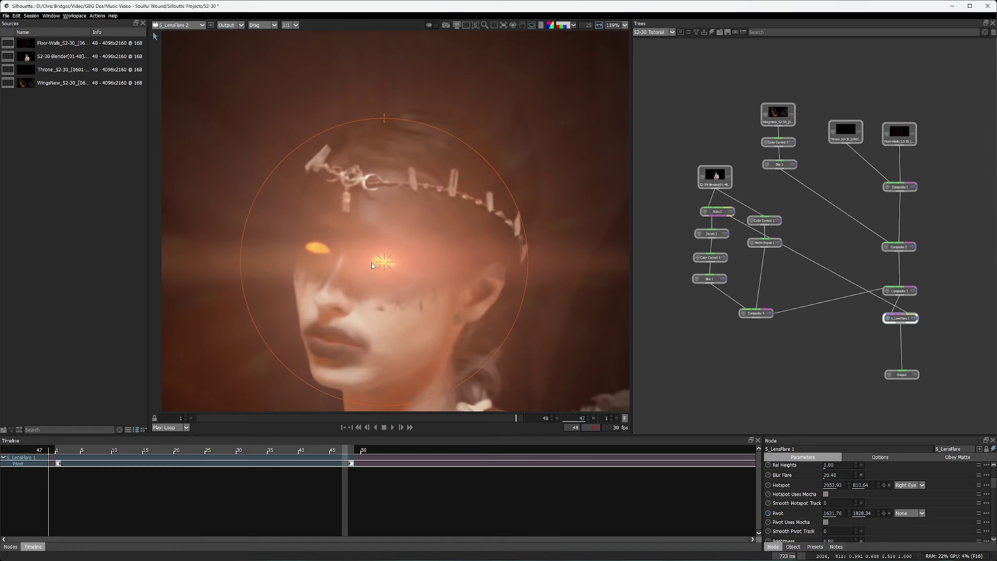
{"action": "left_click", "coordinate": [525, 416]}
{"action": "left_click", "coordinate": [359, 428]}
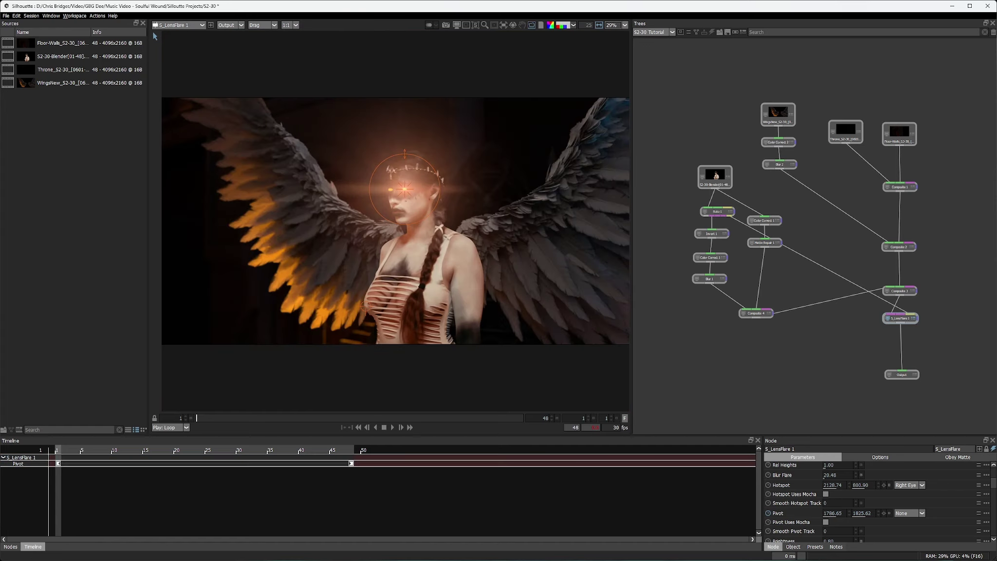
{"action": "left_click", "coordinate": [7, 15]}
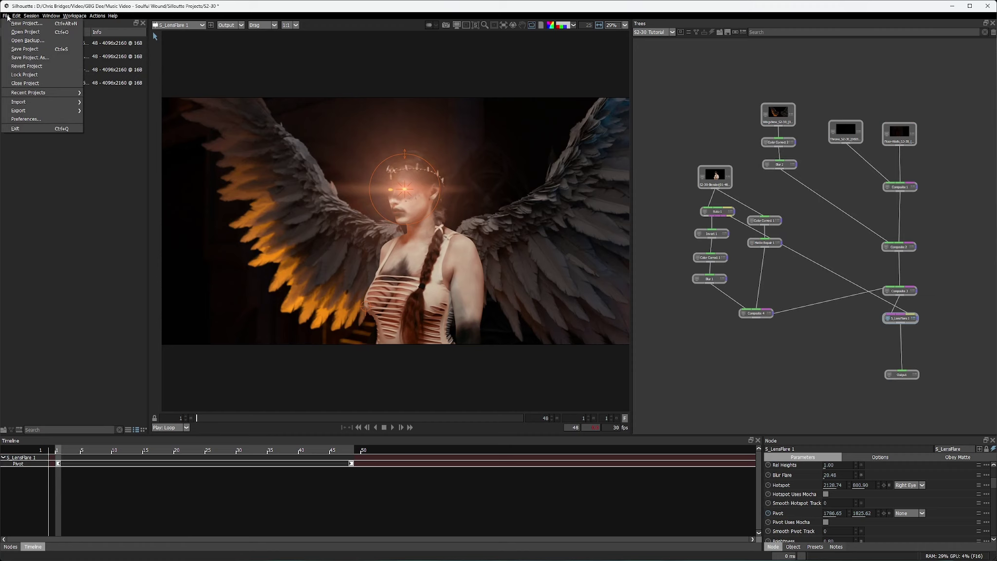
{"action": "left_click", "coordinate": [24, 53]}
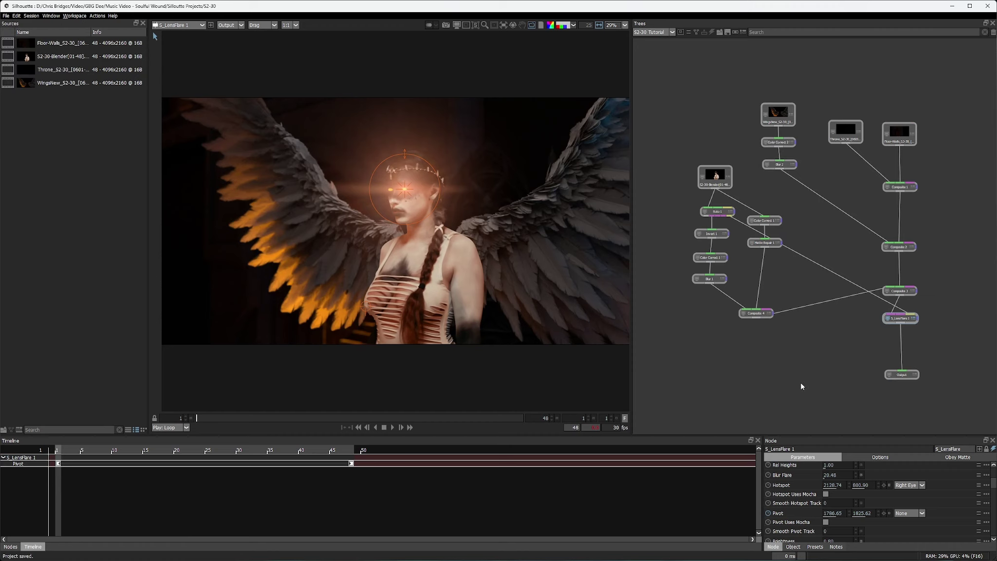
- Add a second S_LensFlare node and insert it between S_LensFlare 1 and Output
{"action": "key", "text": "ctrl+v"}
{"action": "left_click", "coordinate": [801, 385]}
{"action": "left_click_drag", "start_coordinate": [801, 385], "coordinate": [902, 377]}
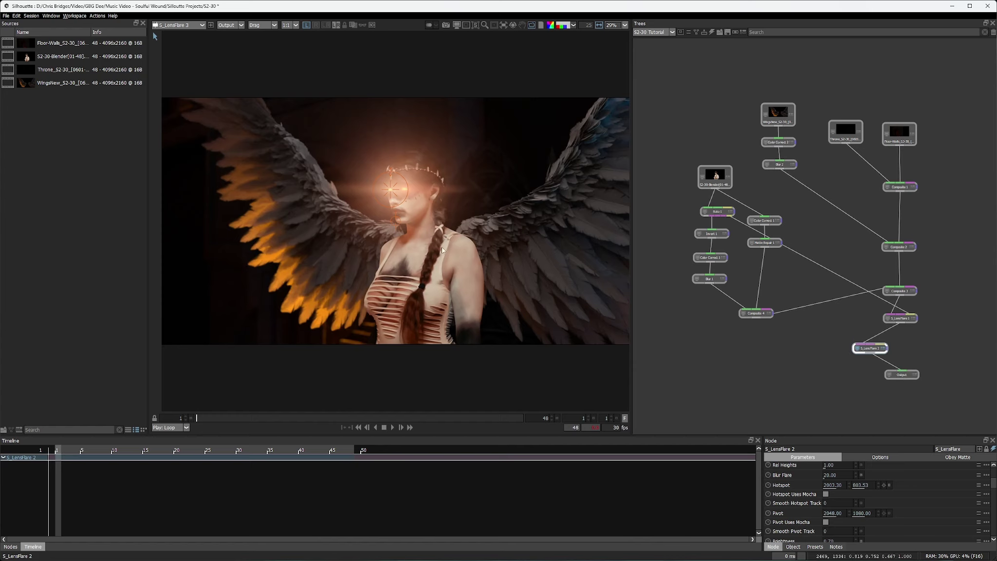
{"action": "scroll", "coordinate": [391, 194], "scroll_direction": "up", "scroll_amount": 5}
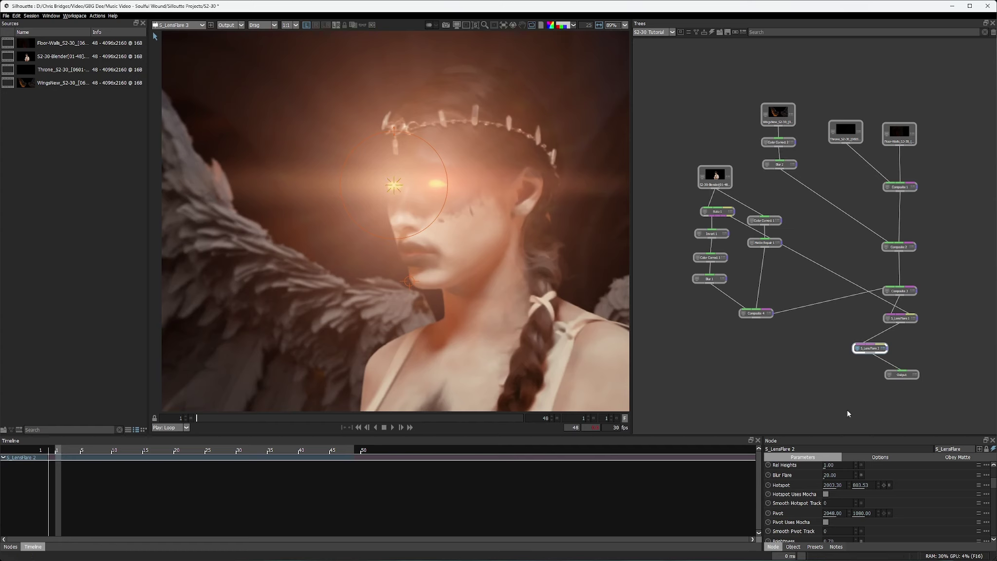
- Connect Roto 1's data output to S_LensFlare 2 and link the flare's Hotspot to the Left Eye layer
{"action": "left_click_drag", "start_coordinate": [731, 216], "coordinate": [882, 345]}
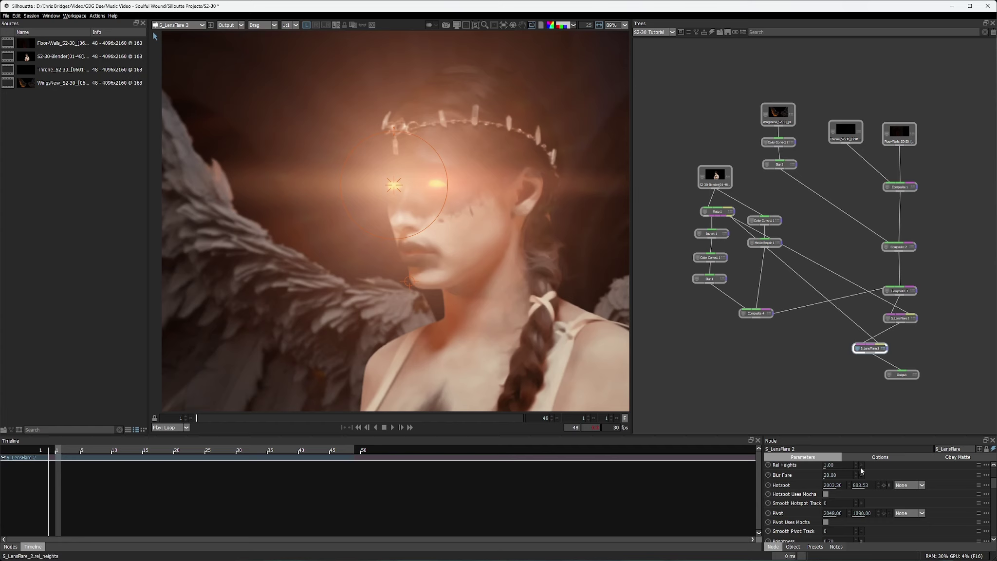
{"action": "left_click", "coordinate": [922, 486]}
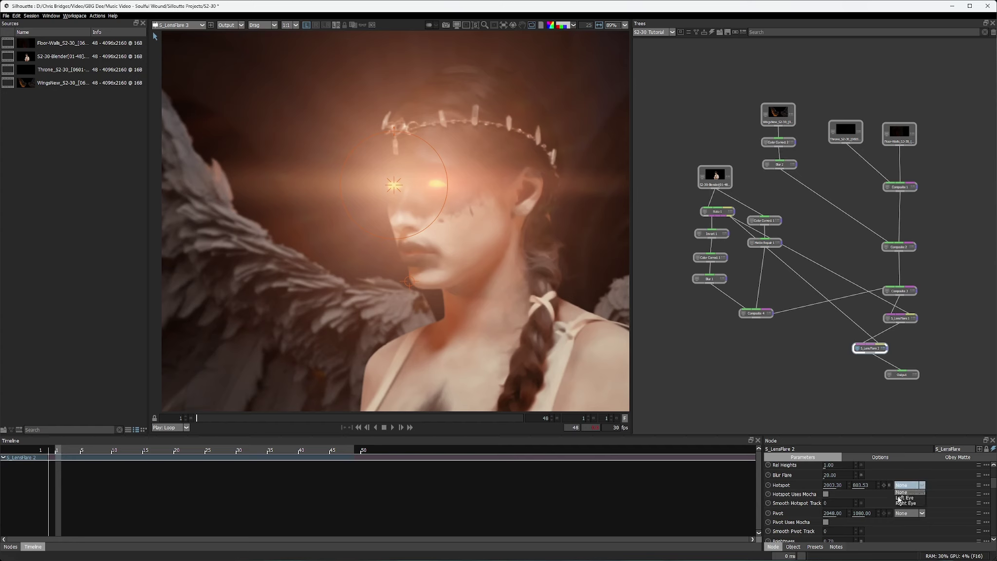
{"action": "left_click", "coordinate": [905, 498]}
- View the Output node and check both eye flares at frames 13, 27 and 45, then return to frame 1
{"action": "left_click", "coordinate": [902, 375]}
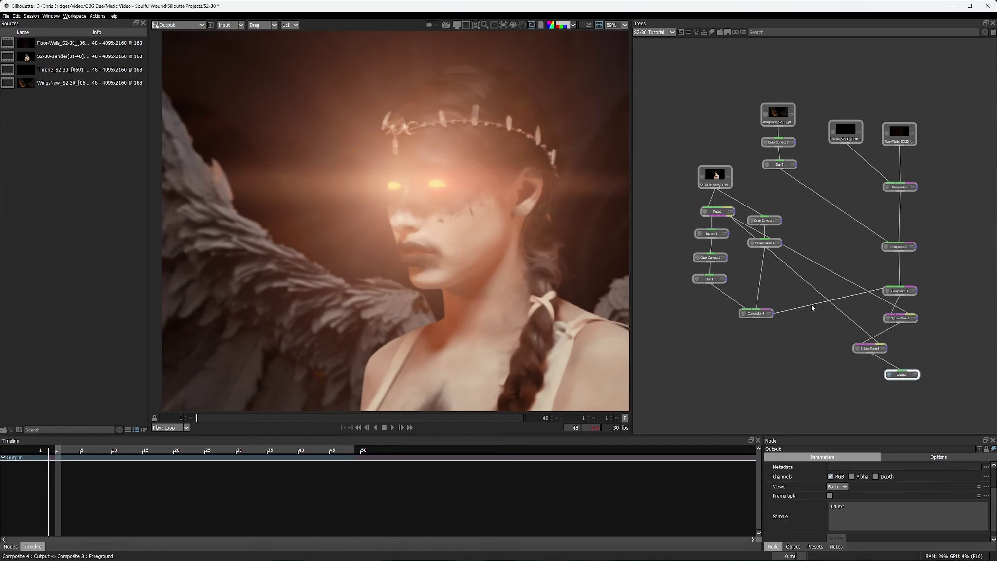
{"action": "left_click", "coordinate": [280, 417]}
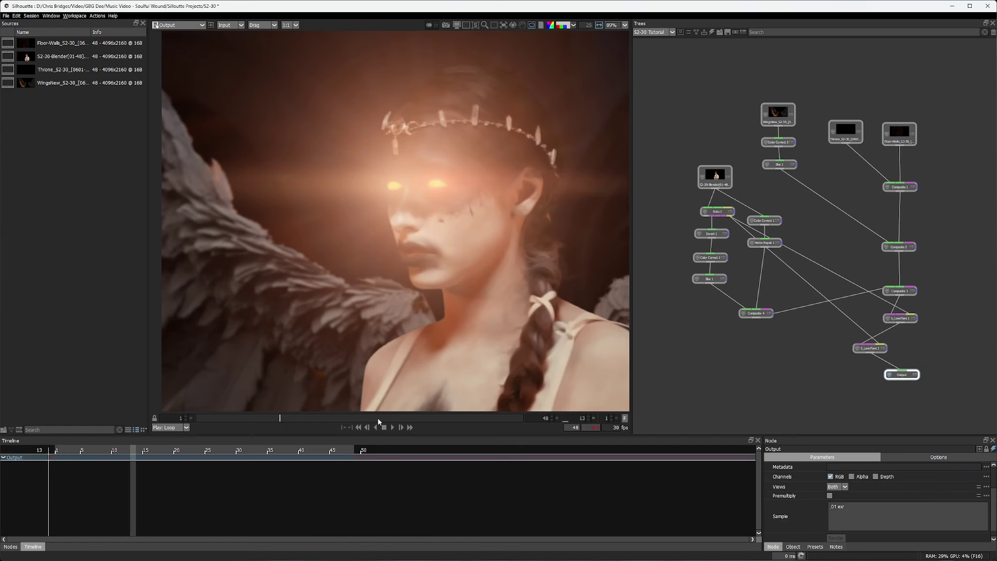
{"action": "left_click", "coordinate": [377, 418]}
{"action": "left_click", "coordinate": [460, 418]}
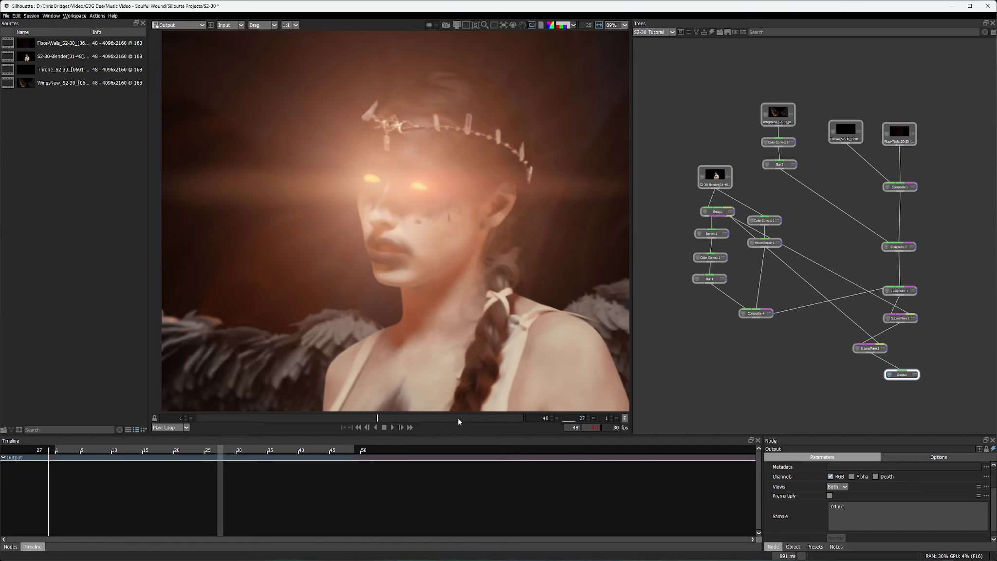
{"action": "left_click", "coordinate": [503, 417]}
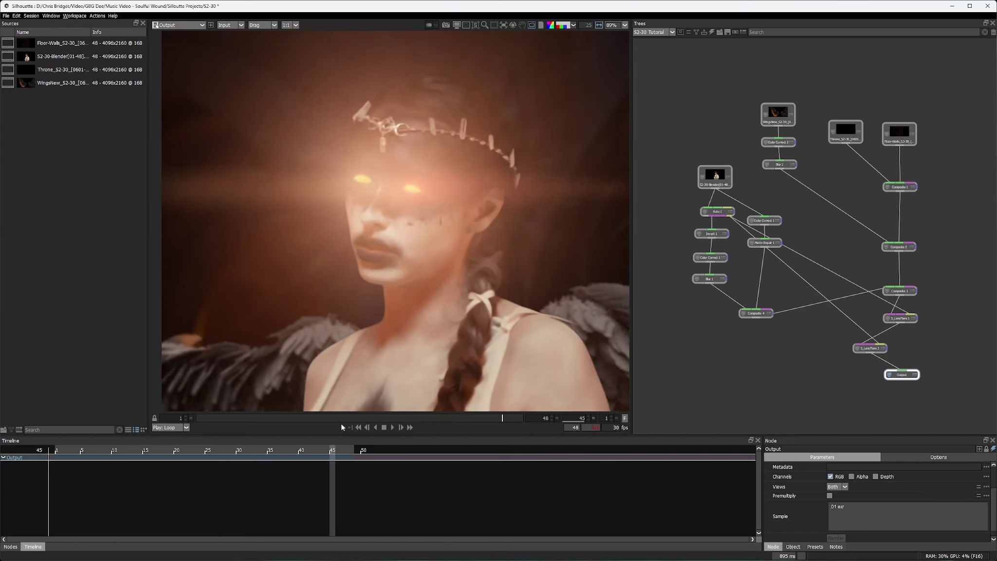
{"action": "left_click", "coordinate": [358, 427]}
- Play back the full-frame composite, return to frame 1, and save the project
{"action": "scroll", "coordinate": [384, 332], "scroll_direction": "down", "scroll_amount": 5}
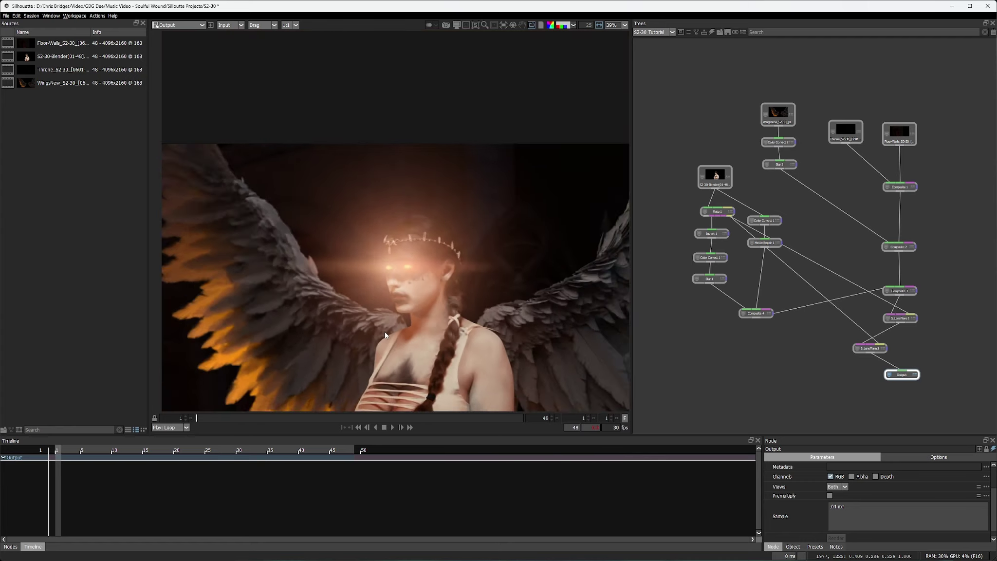
{"action": "scroll", "coordinate": [386, 335], "scroll_direction": "down", "scroll_amount": 2}
{"action": "left_click_drag", "start_coordinate": [385, 335], "coordinate": [387, 244]}
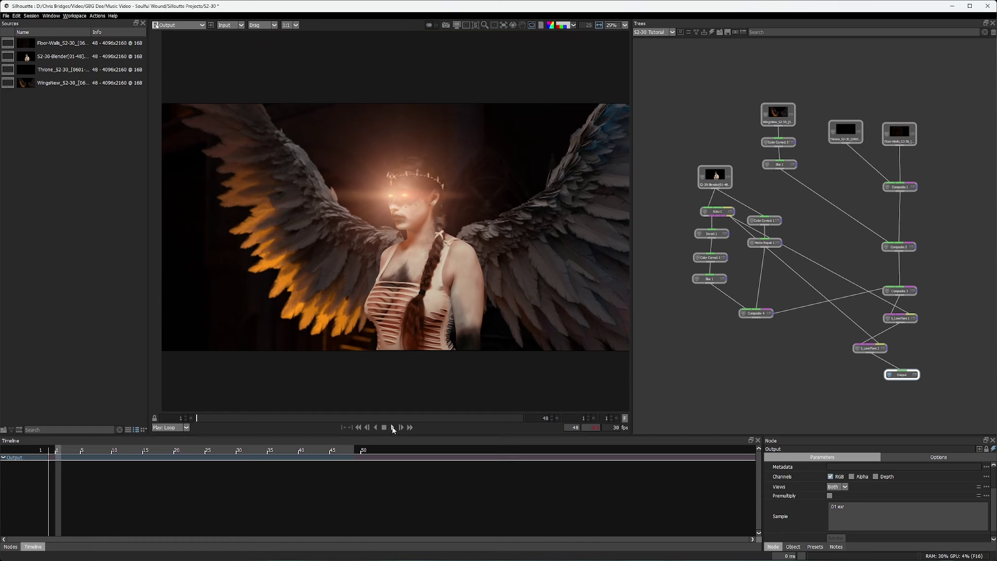
{"action": "left_click", "coordinate": [393, 427]}
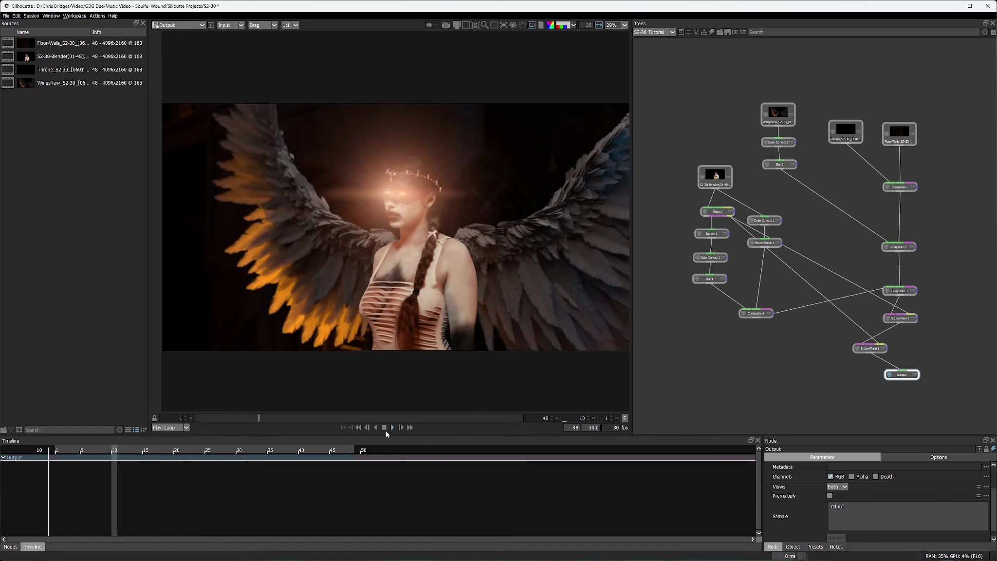
{"action": "left_click", "coordinate": [384, 427]}
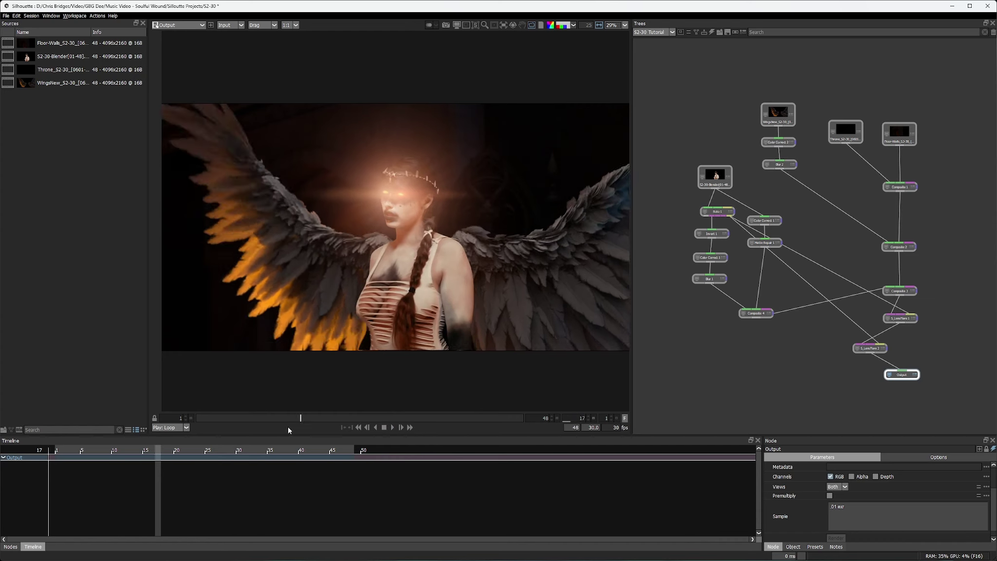
{"action": "left_click_drag", "start_coordinate": [252, 417], "coordinate": [196, 427]}
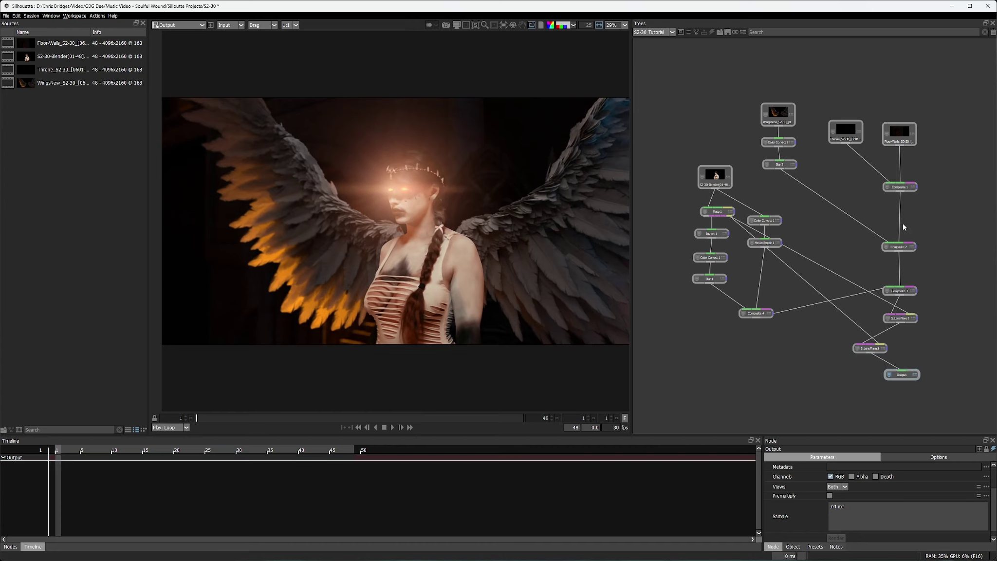
{"action": "left_click", "coordinate": [7, 16]}
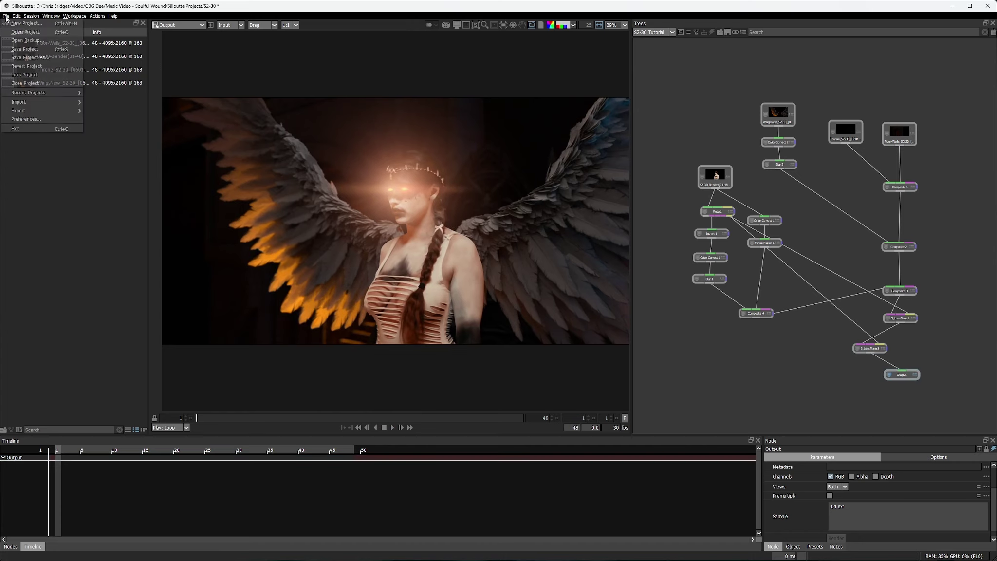
{"action": "left_click", "coordinate": [28, 51]}
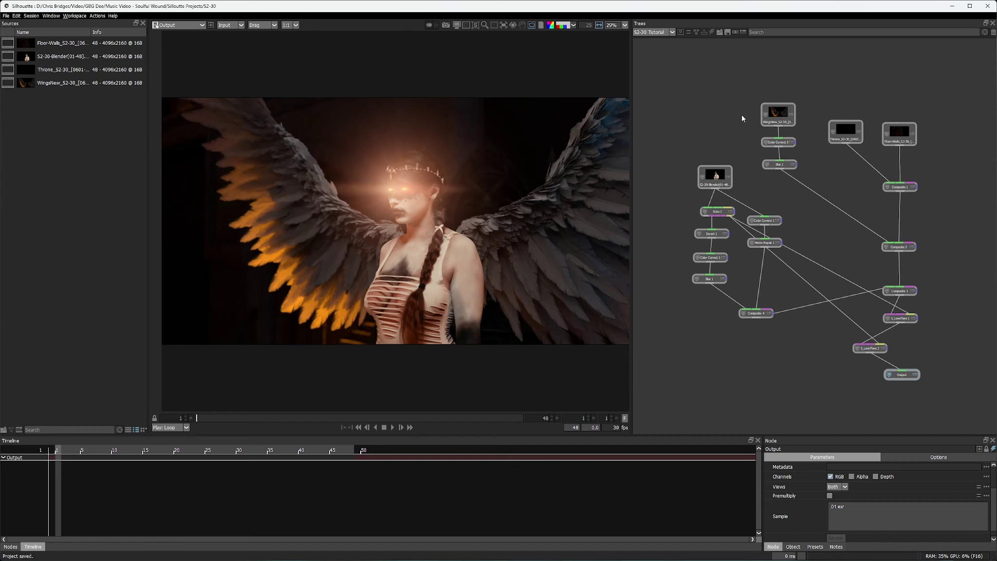
- Add a BCC Motion Blur node to the tree and place it just below Blur 2 in the wings branch
{"action": "left_click", "coordinate": [10, 547]}
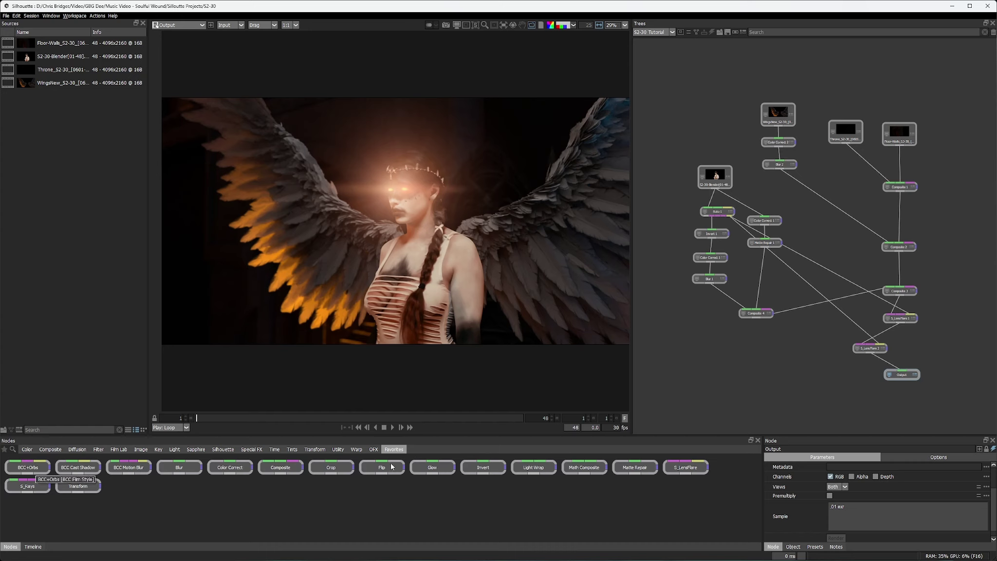
{"action": "left_click", "coordinate": [126, 469]}
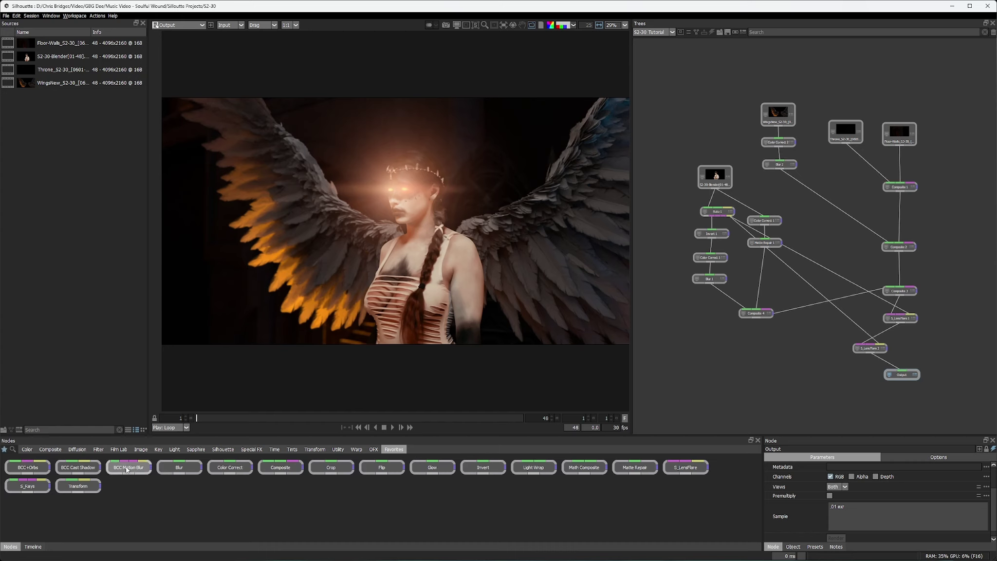
{"action": "left_click", "coordinate": [805, 235]}
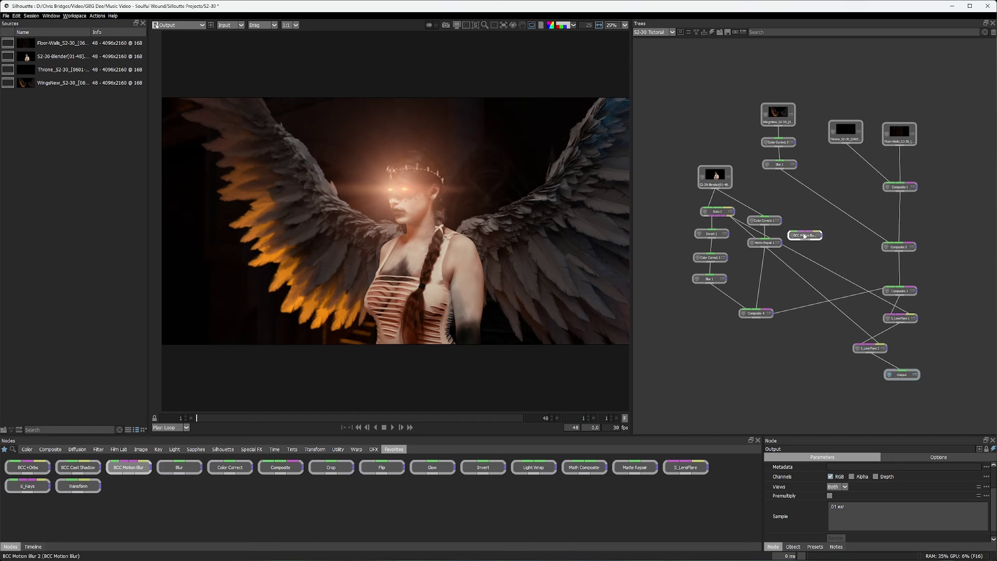
{"action": "left_click_drag", "start_coordinate": [810, 238], "coordinate": [787, 193]}
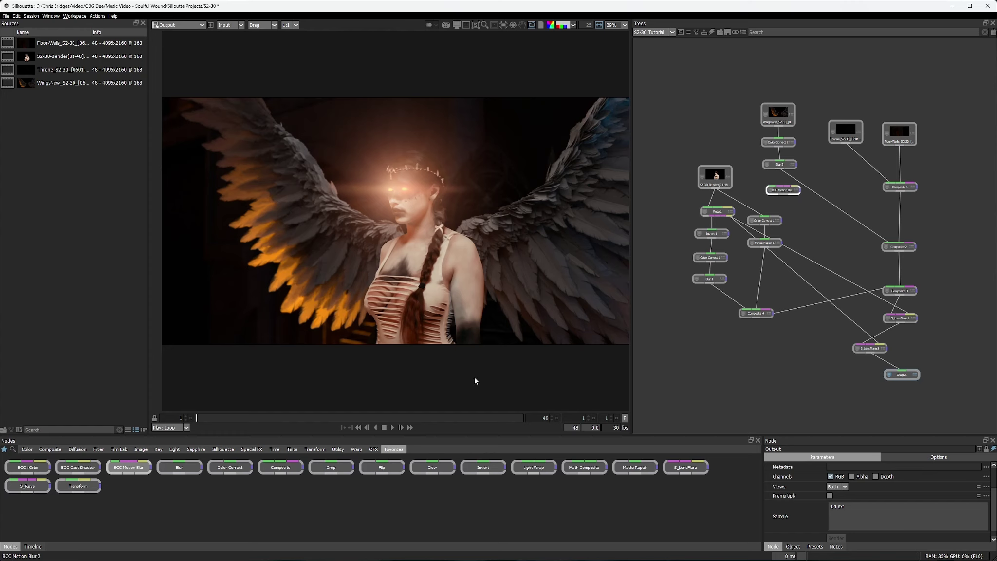
- Review the new motion blur node's parameters and connect it between Blur 2 and Composite 2
{"action": "left_click", "coordinate": [784, 193]}
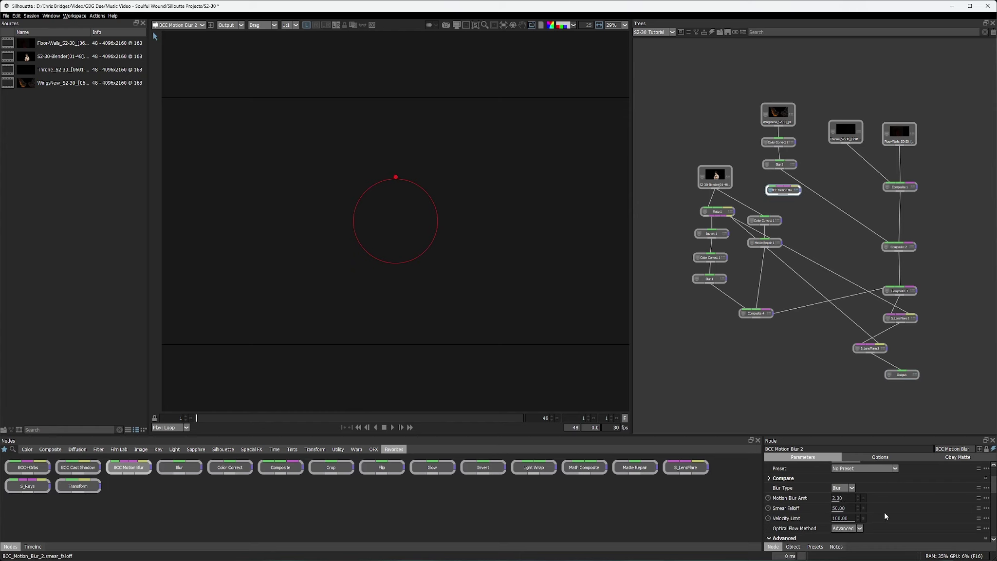
{"action": "scroll", "coordinate": [889, 511], "scroll_direction": "down", "scroll_amount": 3}
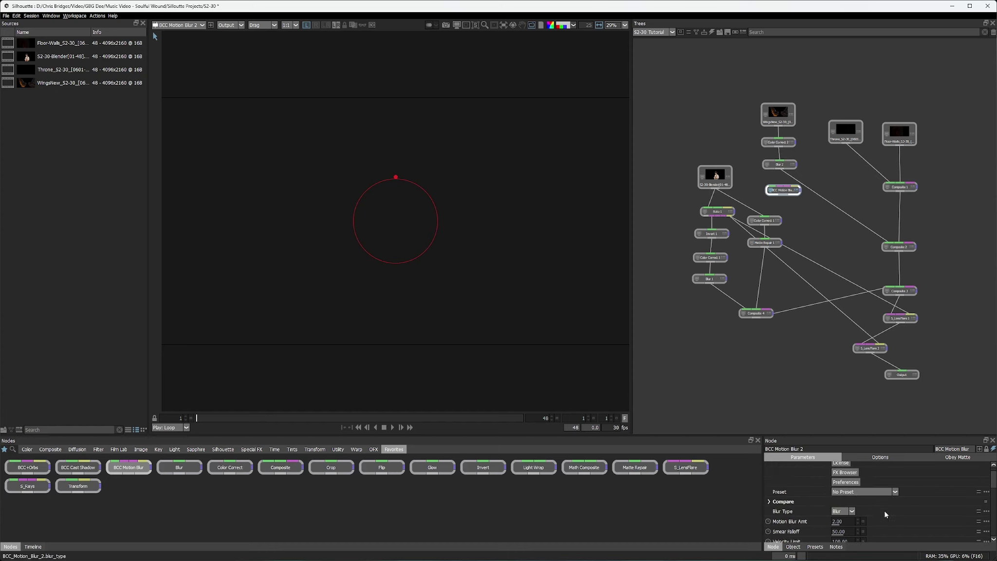
{"action": "scroll", "coordinate": [882, 512], "scroll_direction": "up", "scroll_amount": 3}
{"action": "scroll", "coordinate": [884, 514], "scroll_direction": "up", "scroll_amount": 5}
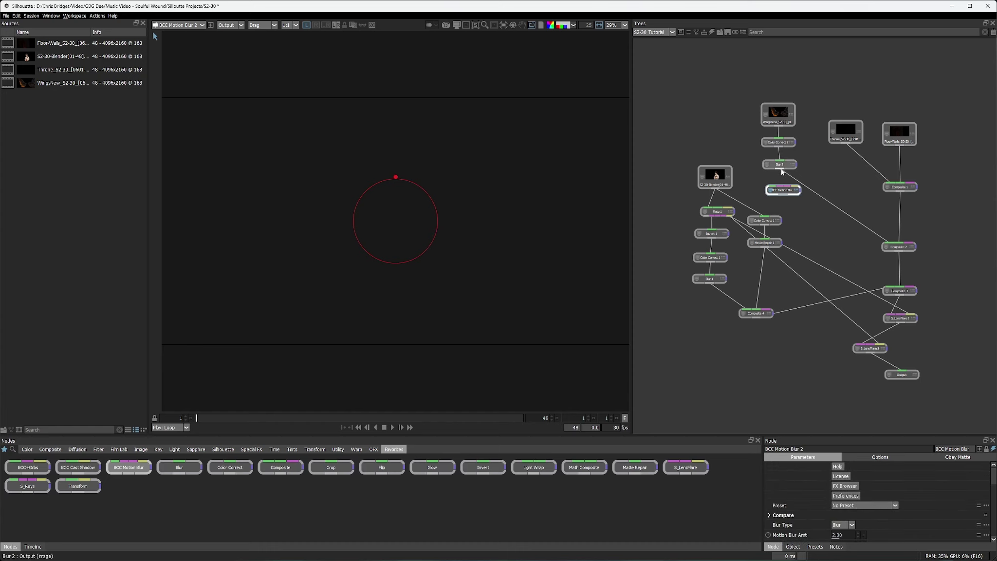
{"action": "left_click_drag", "start_coordinate": [780, 176], "coordinate": [774, 189]}
{"action": "left_click_drag", "start_coordinate": [783, 194], "coordinate": [888, 243]}
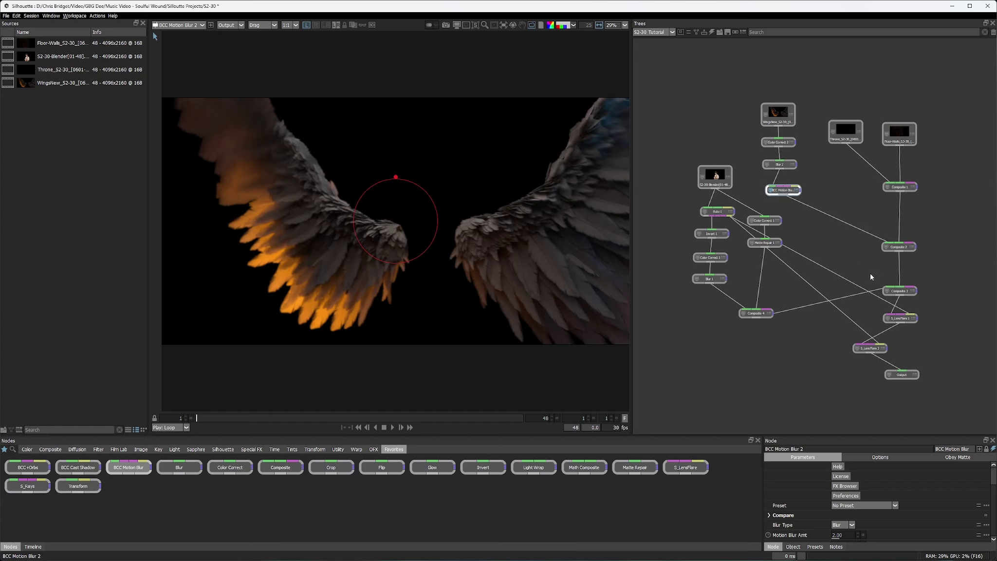
{"action": "left_click_drag", "start_coordinate": [784, 192], "coordinate": [791, 193]}
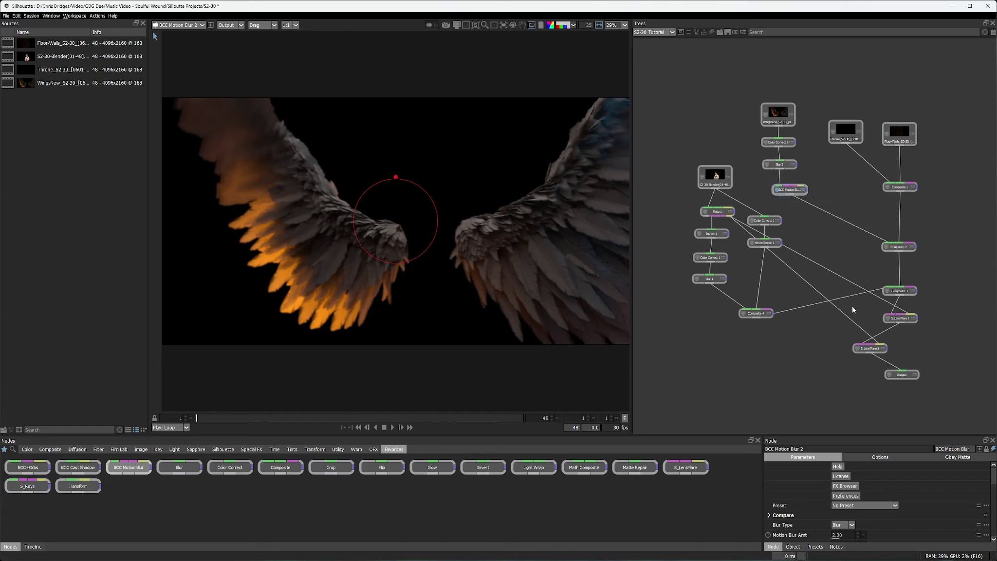
- Check the wings' motion blur in the final output at frames 1, 12 and 16
{"action": "left_click", "coordinate": [905, 374]}
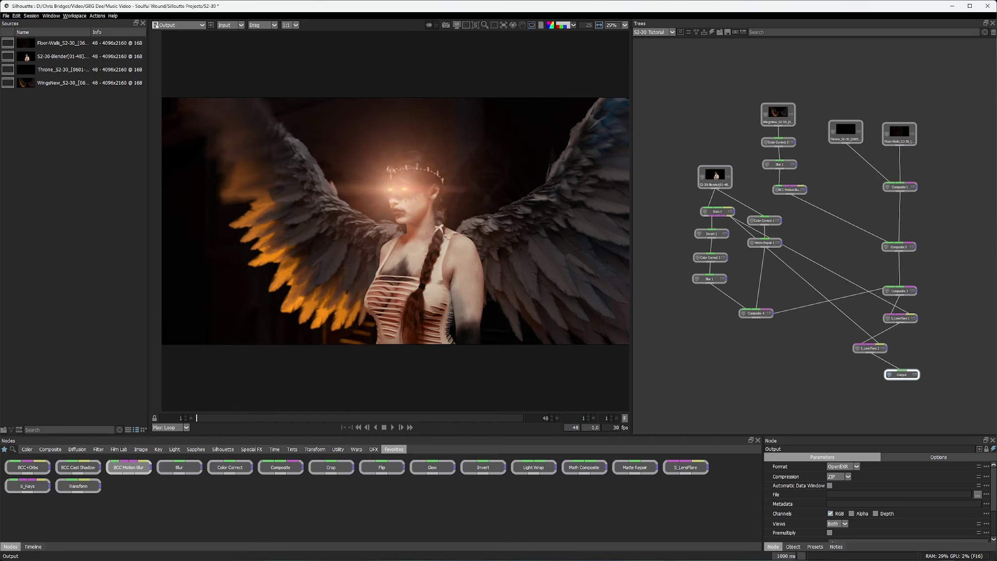
{"action": "left_click", "coordinate": [273, 418]}
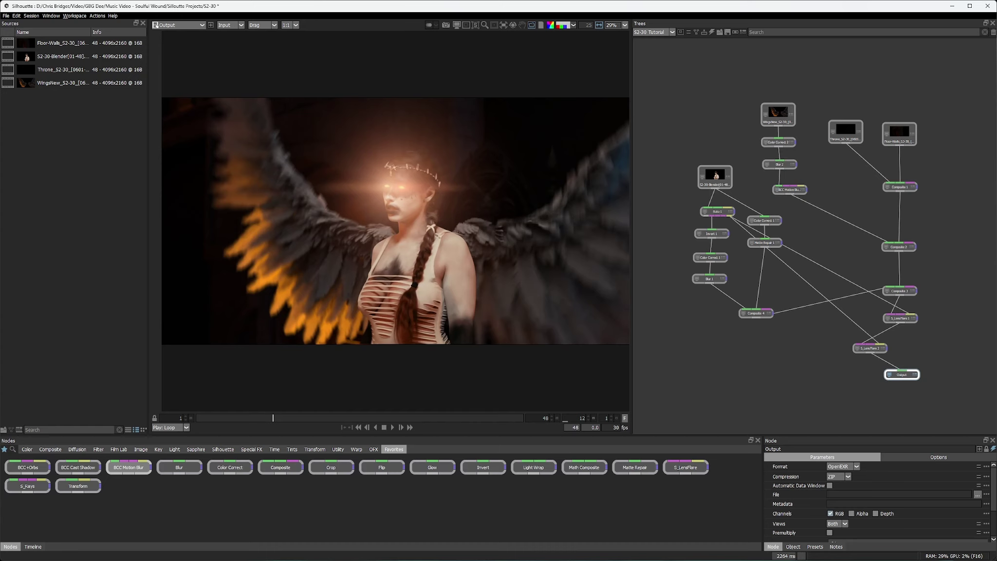
{"action": "left_click", "coordinate": [302, 418]}
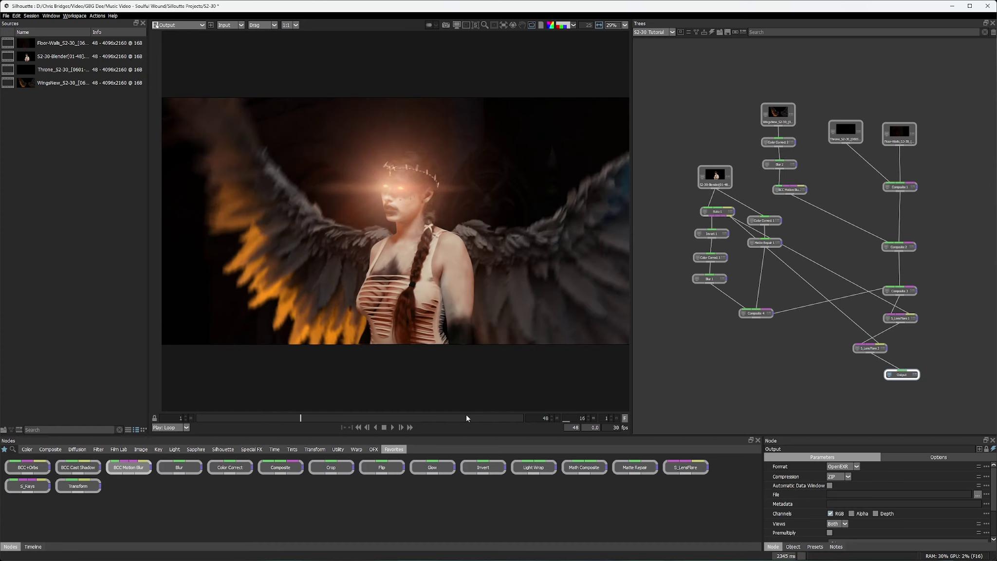
- Set the wings' Motion Blur Amt to 1.5 and check the final output at frame 28
{"action": "left_click", "coordinate": [789, 190]}
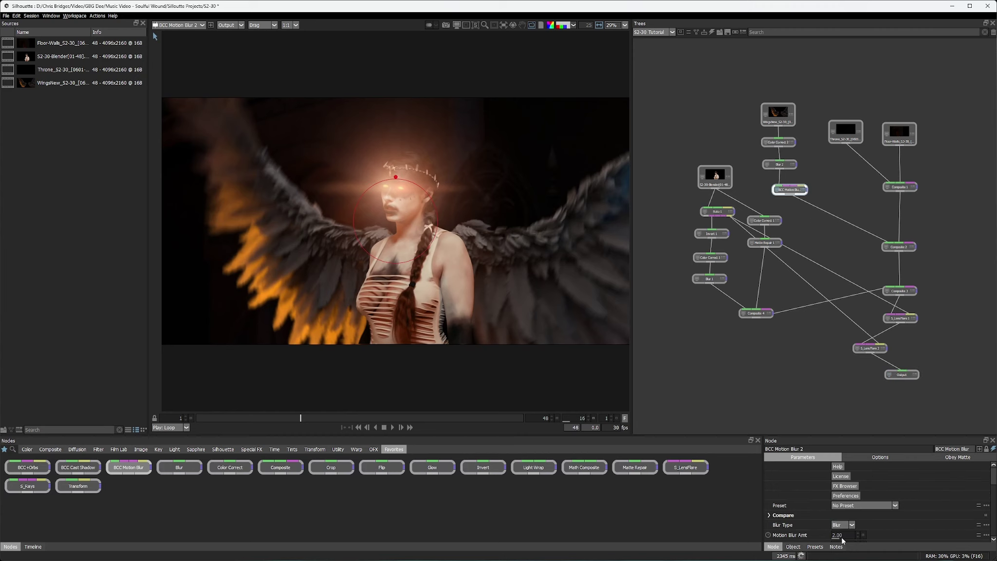
{"action": "left_click", "coordinate": [841, 535]}
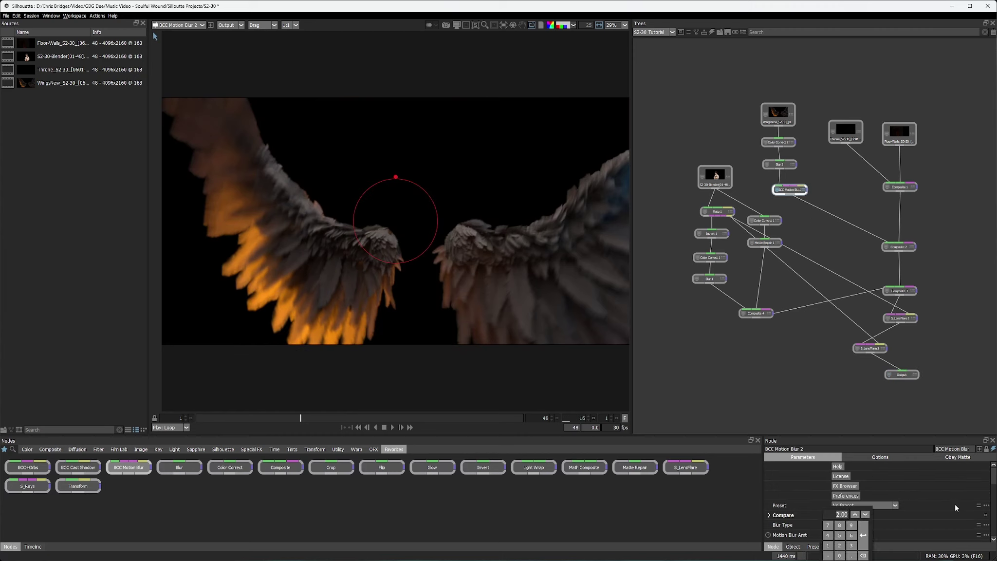
{"action": "type", "text": "1.5"}
{"action": "key", "text": "Return"}
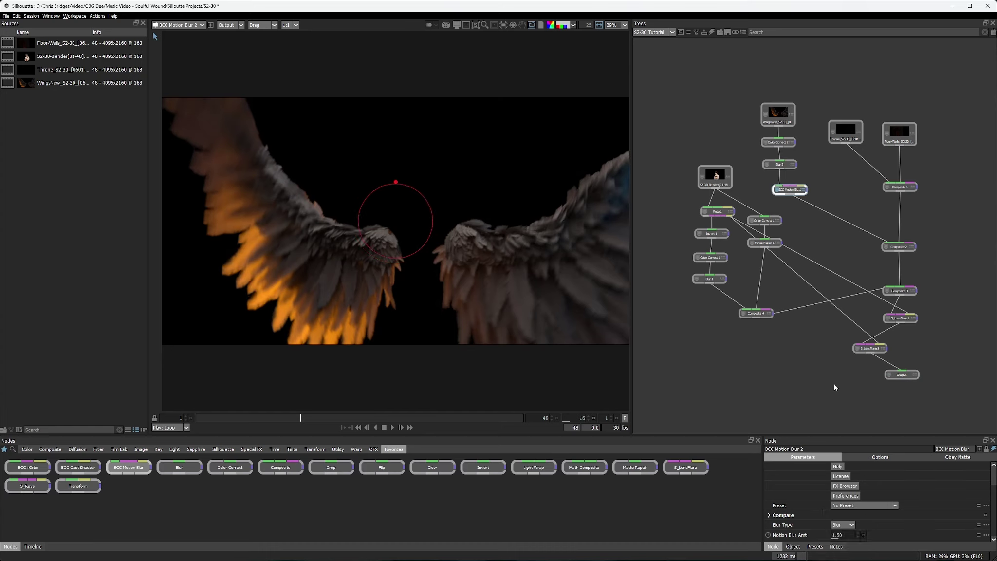
{"action": "left_click", "coordinate": [902, 374]}
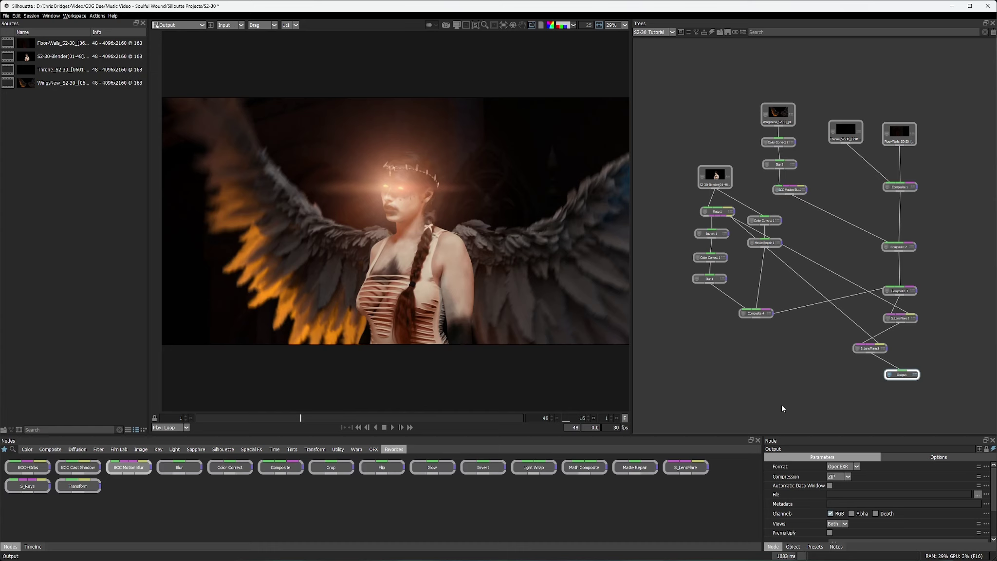
{"action": "left_click", "coordinate": [384, 417]}
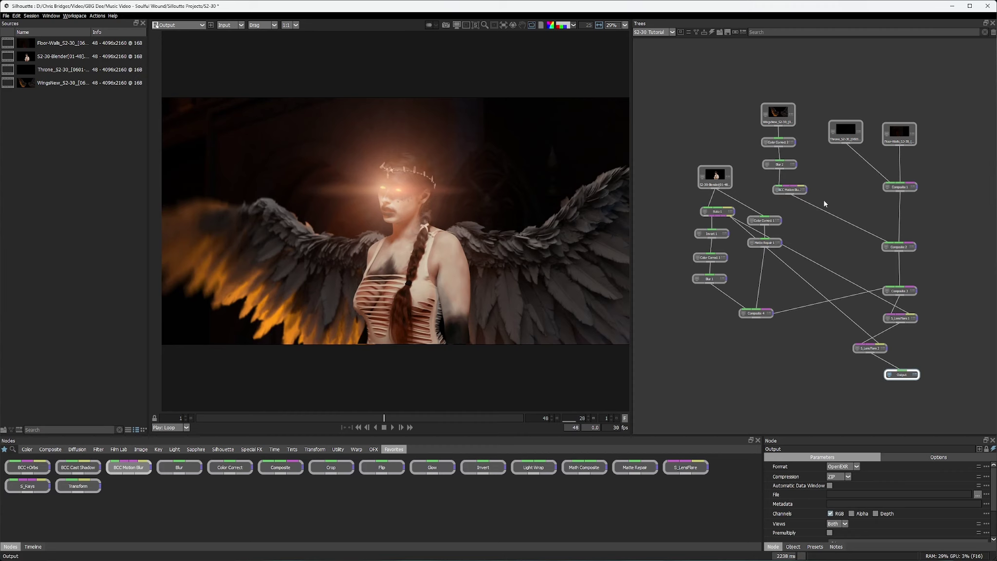
- Duplicate the wings' BCC Motion Blur node and place the copy just below Composite 4 in the actress branch
{"action": "left_click", "coordinate": [809, 194]}
{"action": "left_click", "coordinate": [791, 191]}
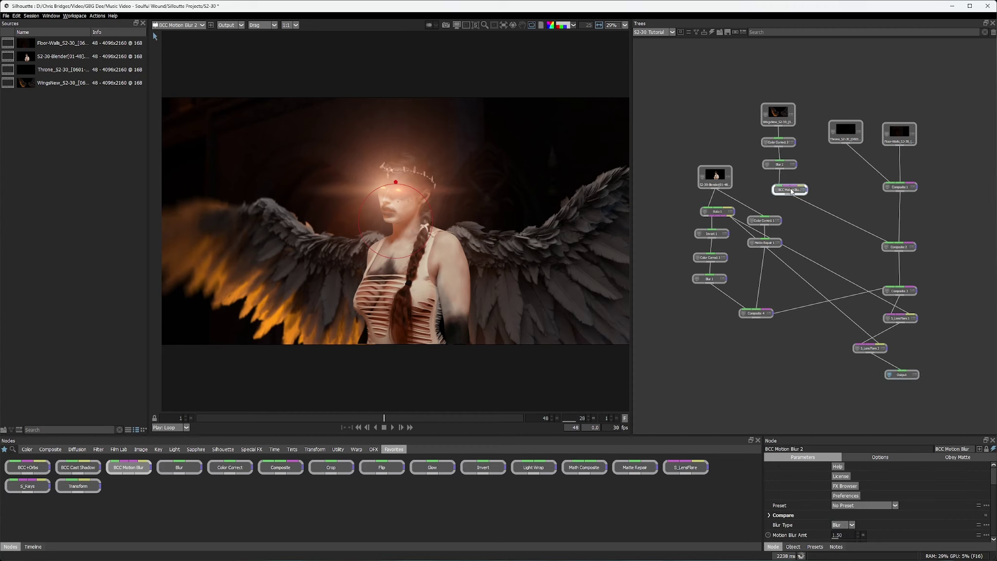
{"action": "key", "text": "ctrl+v"}
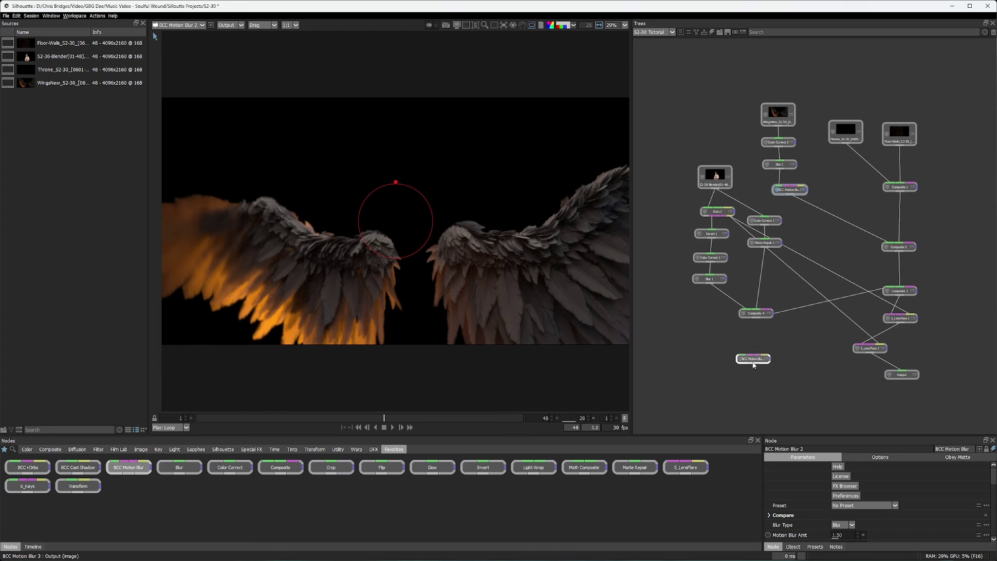
{"action": "left_click_drag", "start_coordinate": [753, 361], "coordinate": [772, 341]}
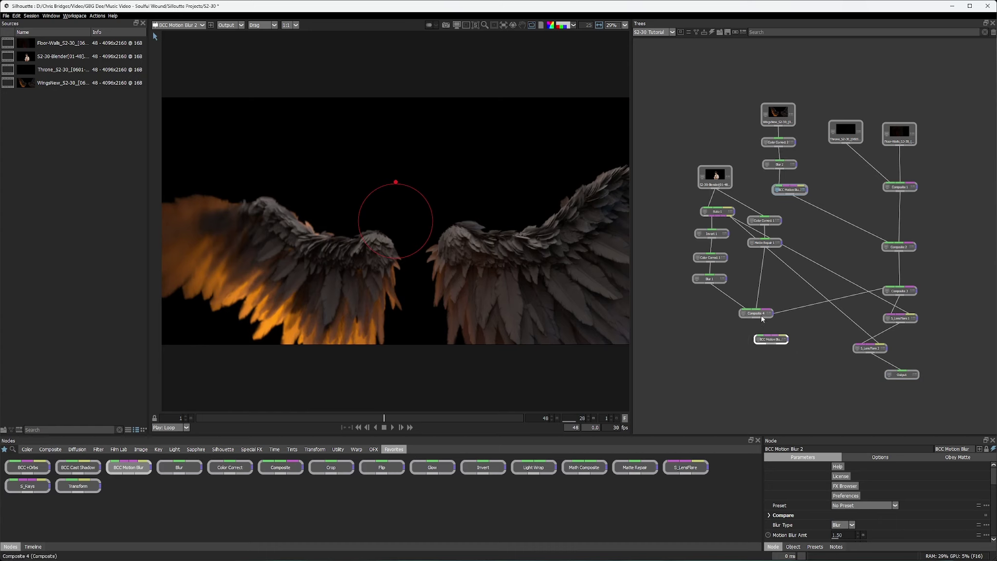
- Compare the actress source with Composite 4 and connect the copied motion blur node between Composite 4 and Composite 3
{"action": "left_click", "coordinate": [717, 176]}
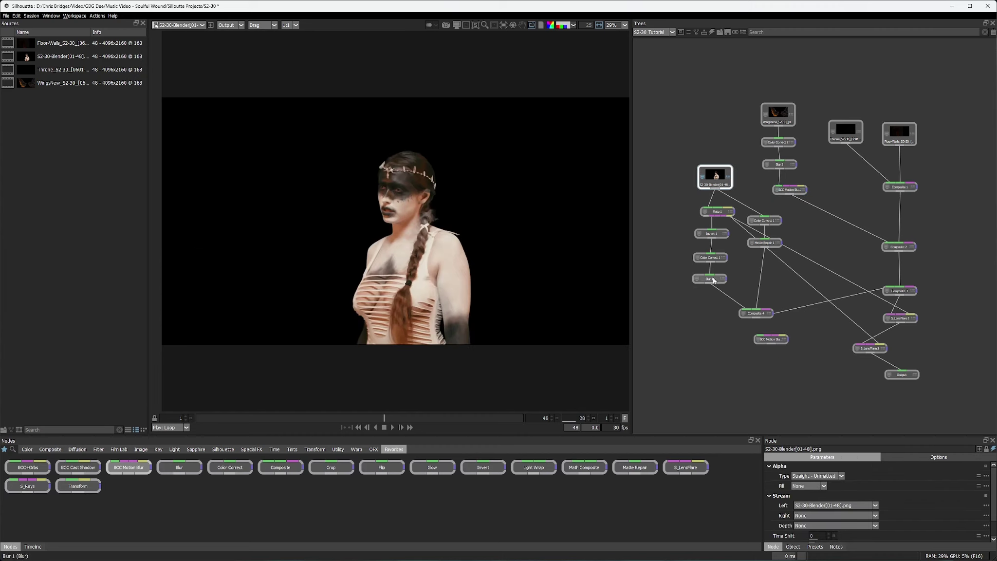
{"action": "left_click", "coordinate": [750, 315]}
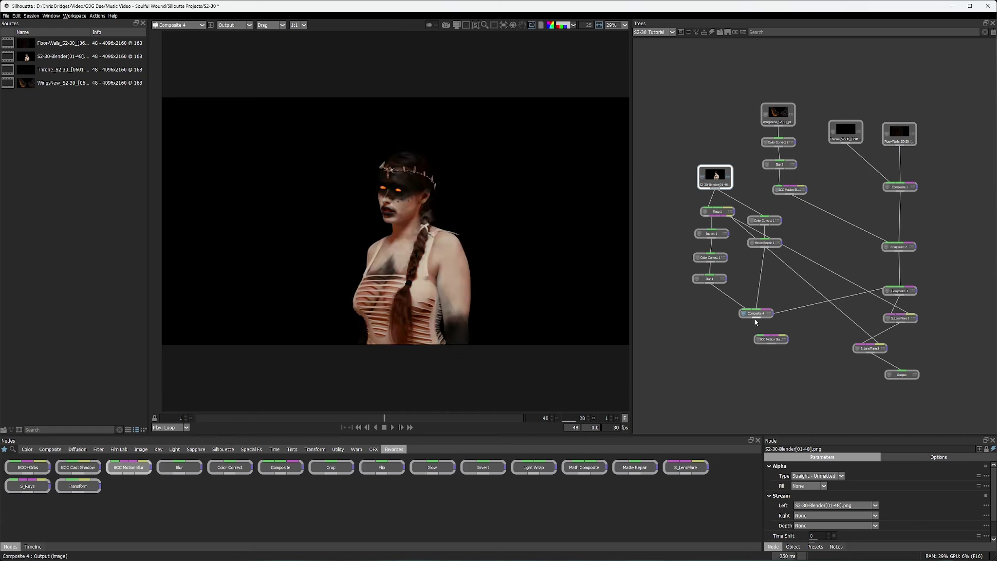
{"action": "left_click_drag", "start_coordinate": [761, 331], "coordinate": [761, 338]}
{"action": "left_click_drag", "start_coordinate": [771, 345], "coordinate": [890, 291]}
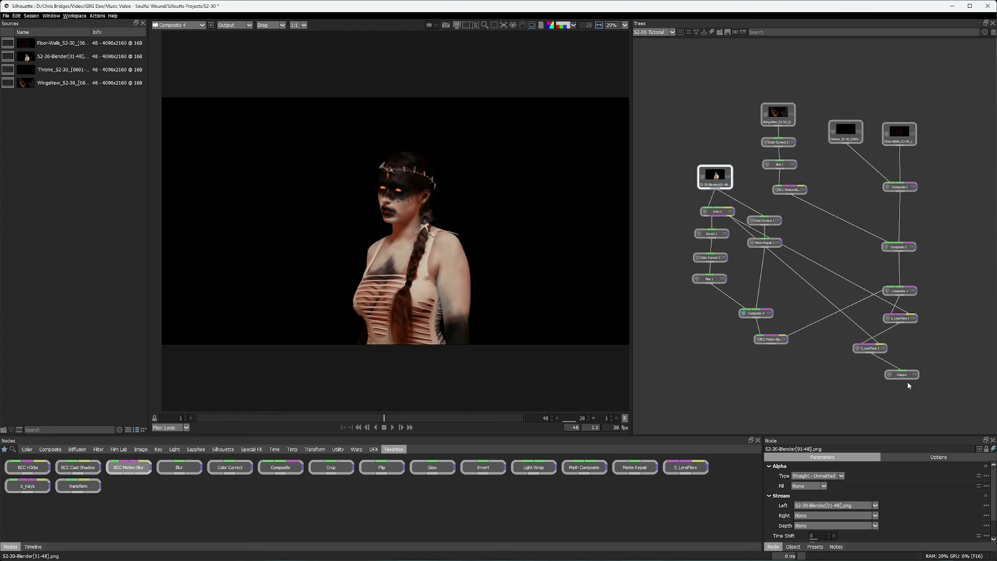
- Show the final output in the viewer and set the actress's Motion Blur Amt to 2
{"action": "left_click", "coordinate": [891, 374]}
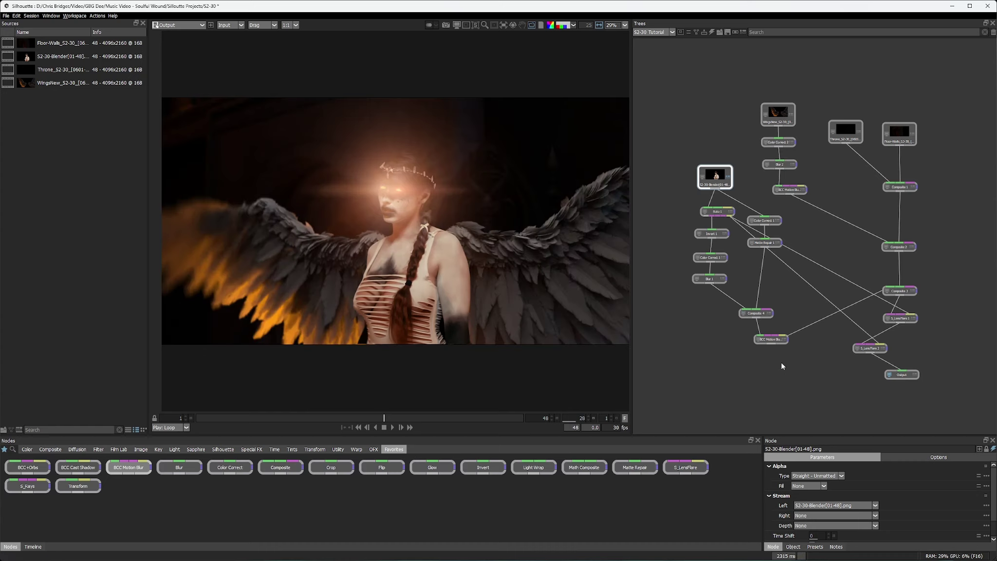
{"action": "left_click", "coordinate": [781, 340]}
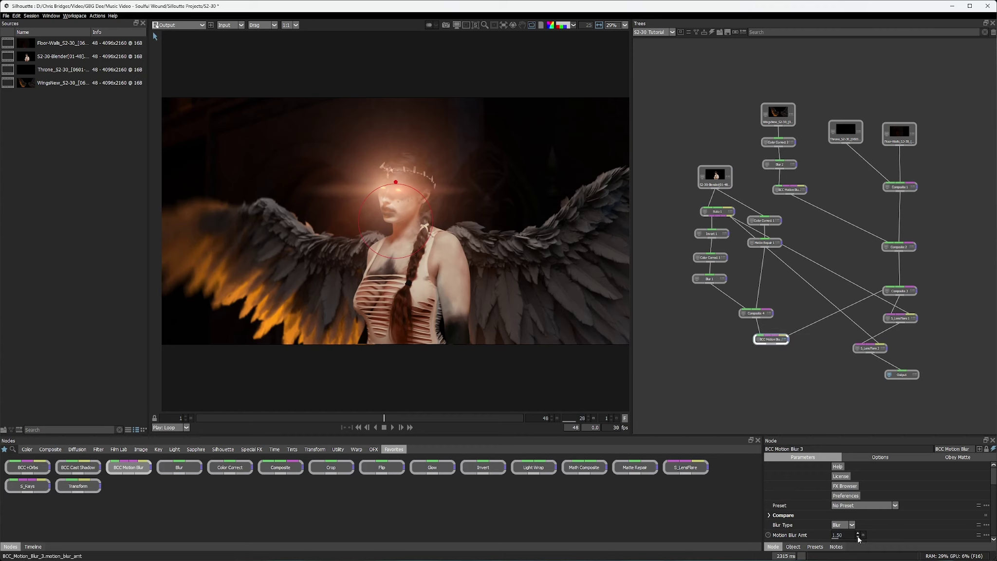
{"action": "left_click", "coordinate": [842, 537]}
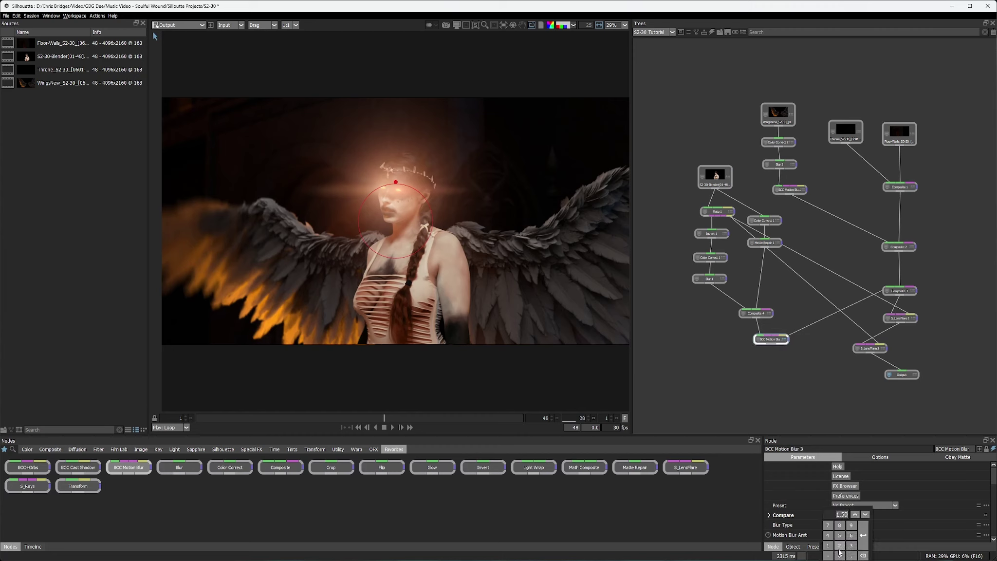
{"action": "left_click", "coordinate": [839, 545]}
{"action": "key", "text": "Return"}
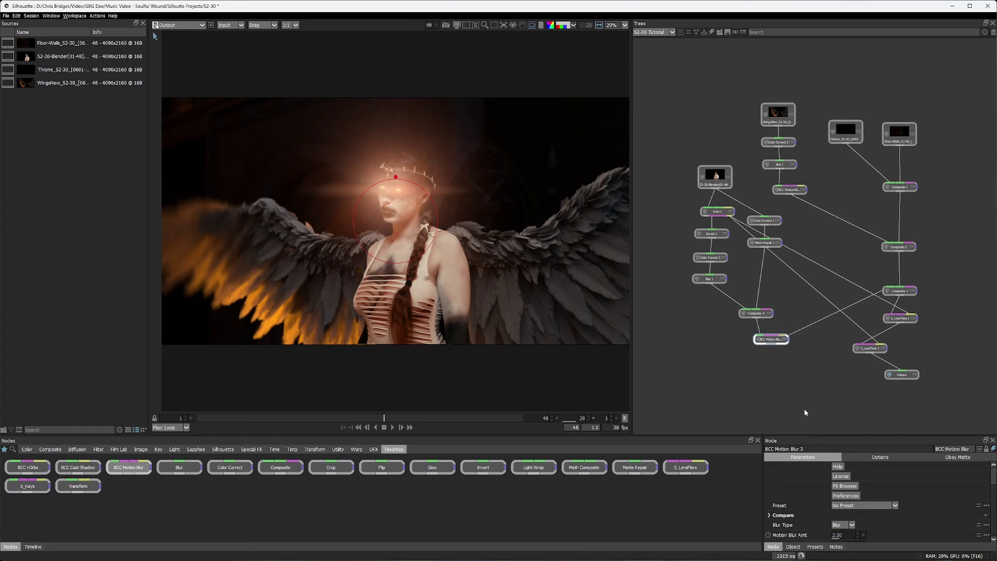
- Check the actress's motion blur in the final output at frame 40 and play the shot back from the start
{"action": "left_click", "coordinate": [913, 374]}
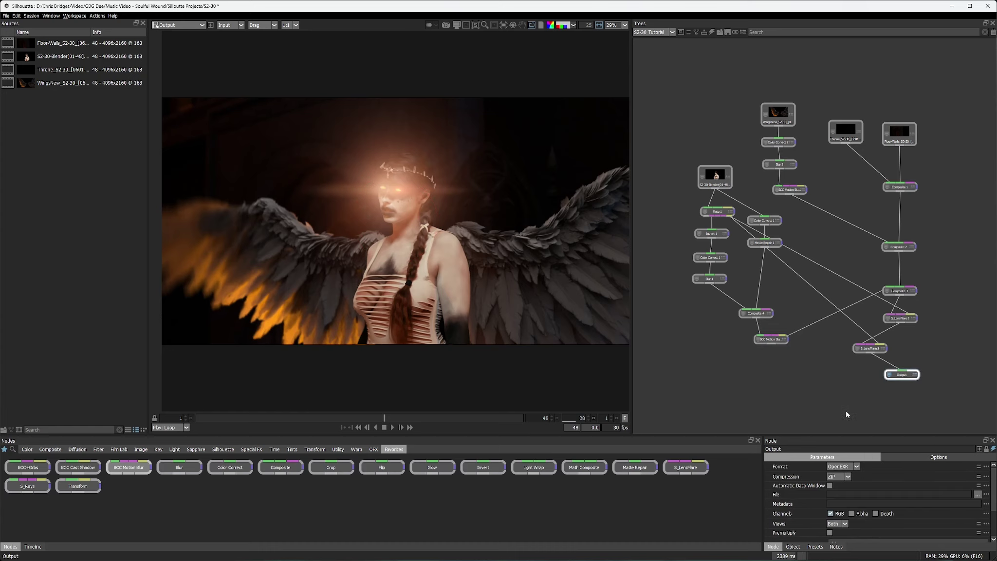
{"action": "left_click", "coordinate": [426, 417]}
{"action": "left_click", "coordinate": [468, 418]}
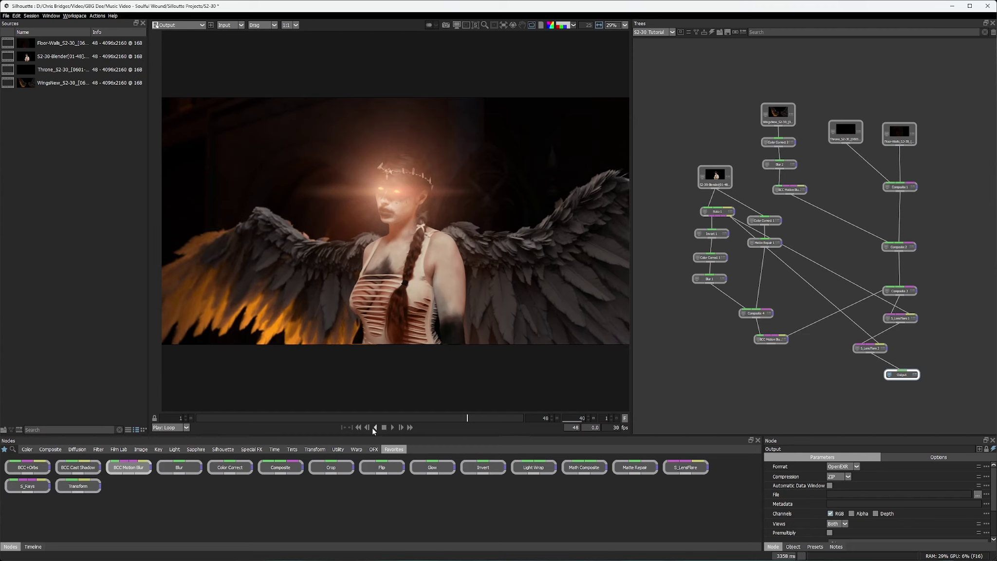
{"action": "left_click", "coordinate": [359, 427]}
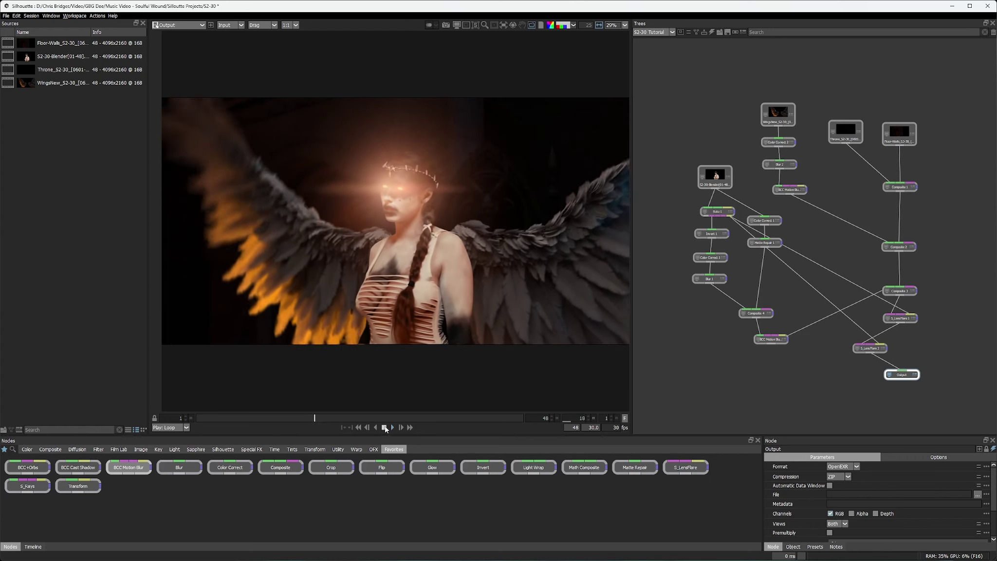
{"action": "left_click", "coordinate": [384, 428]}
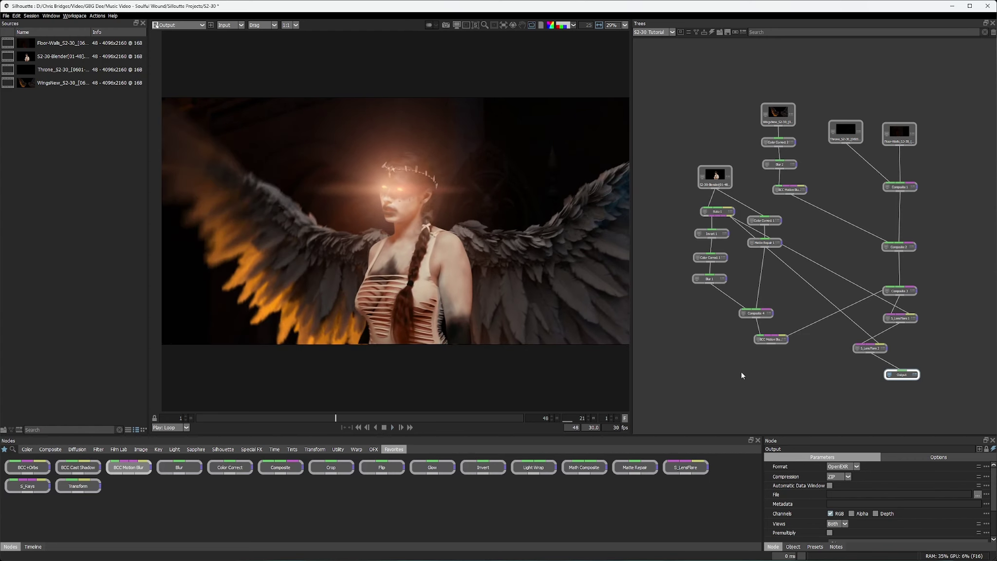
- Move the Output node directly below the second S_LensFlare node and set its format to PNG
{"action": "left_click_drag", "start_coordinate": [943, 403], "coordinate": [828, 323]}
{"action": "left_click", "coordinate": [798, 346]}
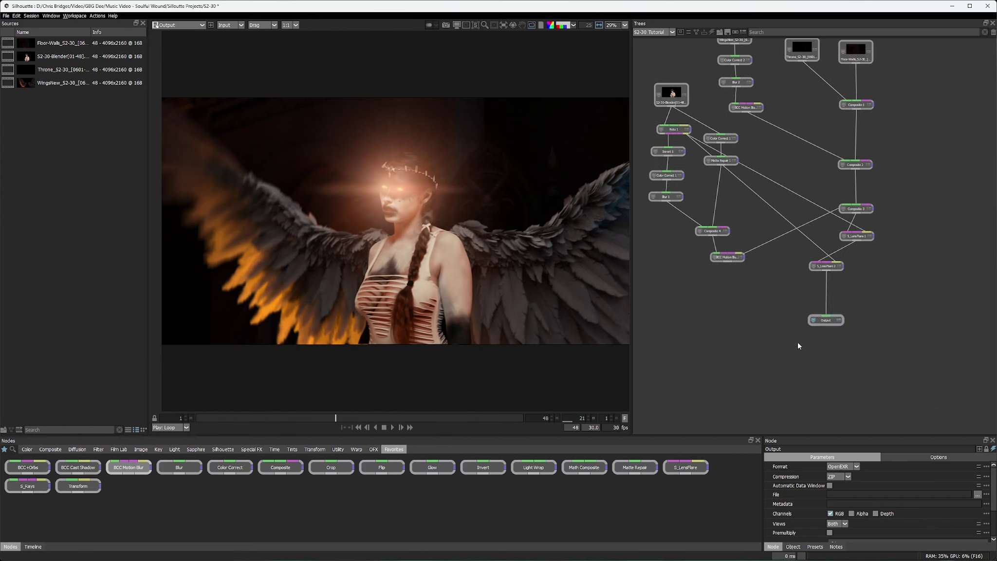
{"action": "left_click", "coordinate": [826, 319]}
{"action": "left_click", "coordinate": [844, 468]}
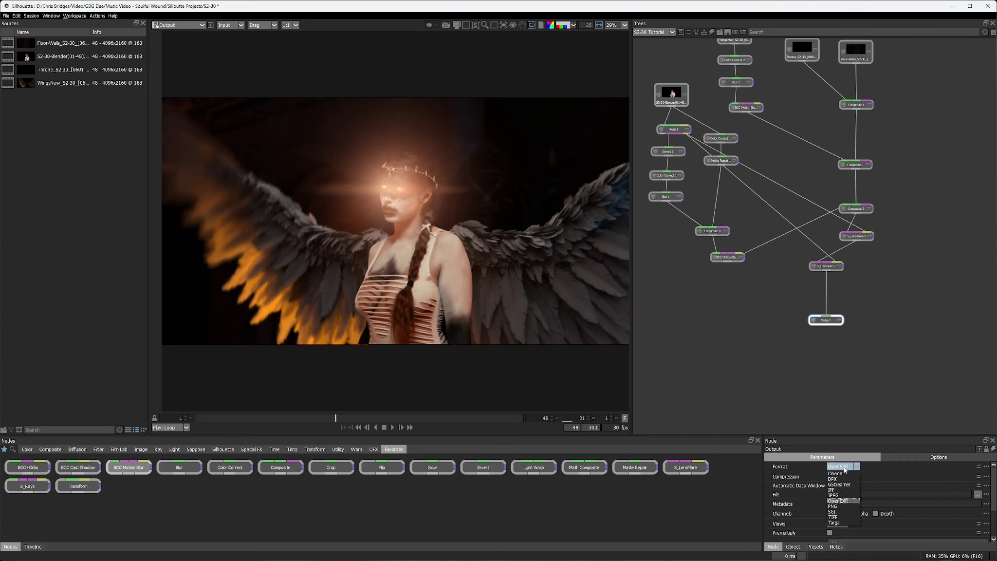
{"action": "left_click", "coordinate": [836, 507]}
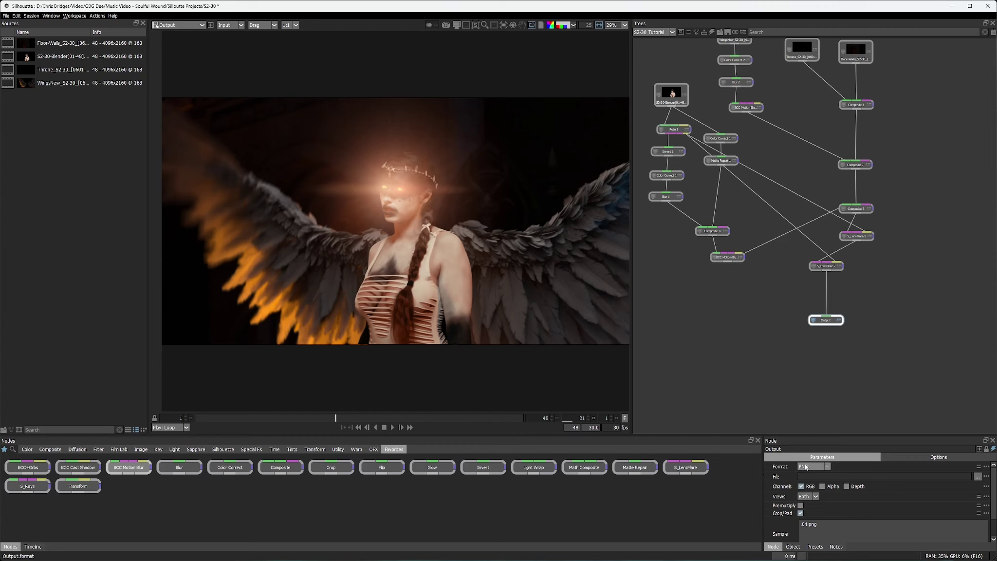
- Browse the Output node's file path to the S2-30 Comp folder under Footage, Scene 02, Image Sequences, From Silloutte
{"action": "left_click", "coordinate": [977, 476]}
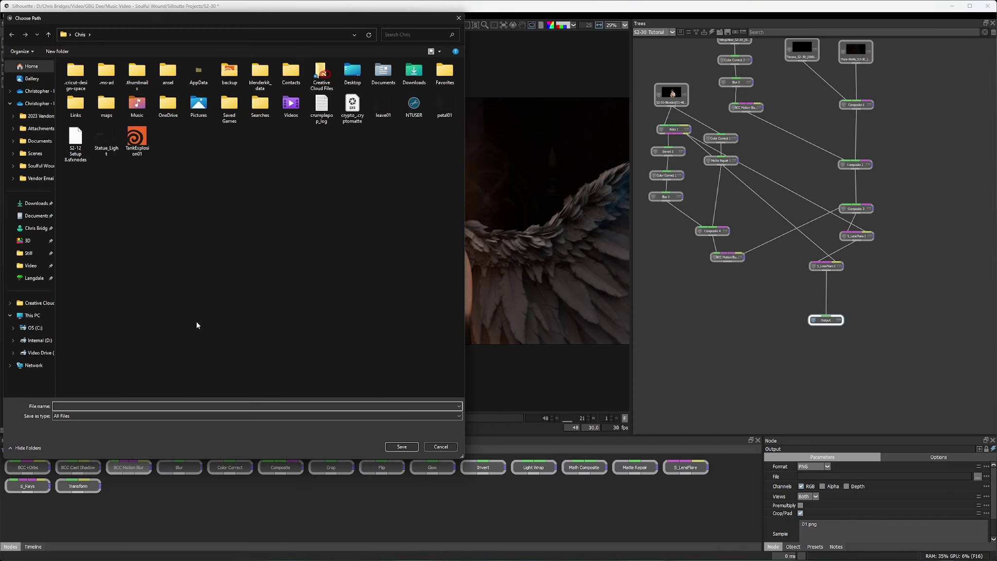
{"action": "left_click", "coordinate": [41, 353]}
{"action": "double_click", "coordinate": [93, 96]}
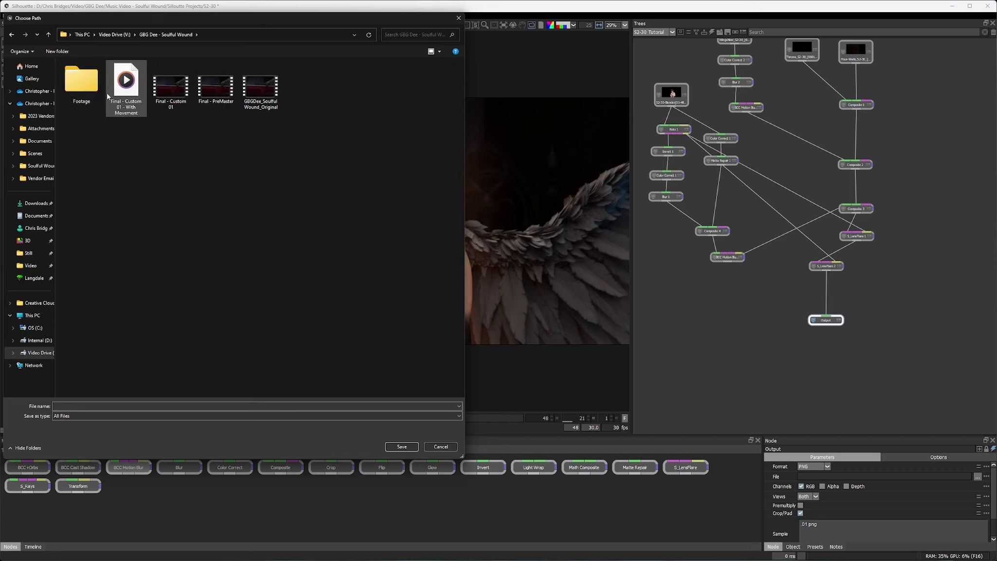
{"action": "double_click", "coordinate": [88, 82]}
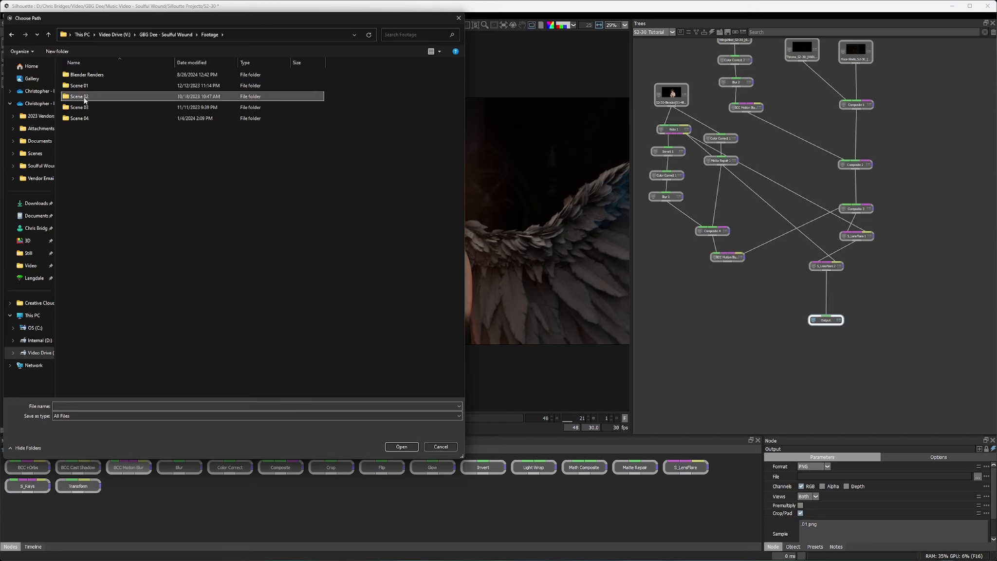
{"action": "double_click", "coordinate": [80, 96]}
{"action": "double_click", "coordinate": [81, 107]}
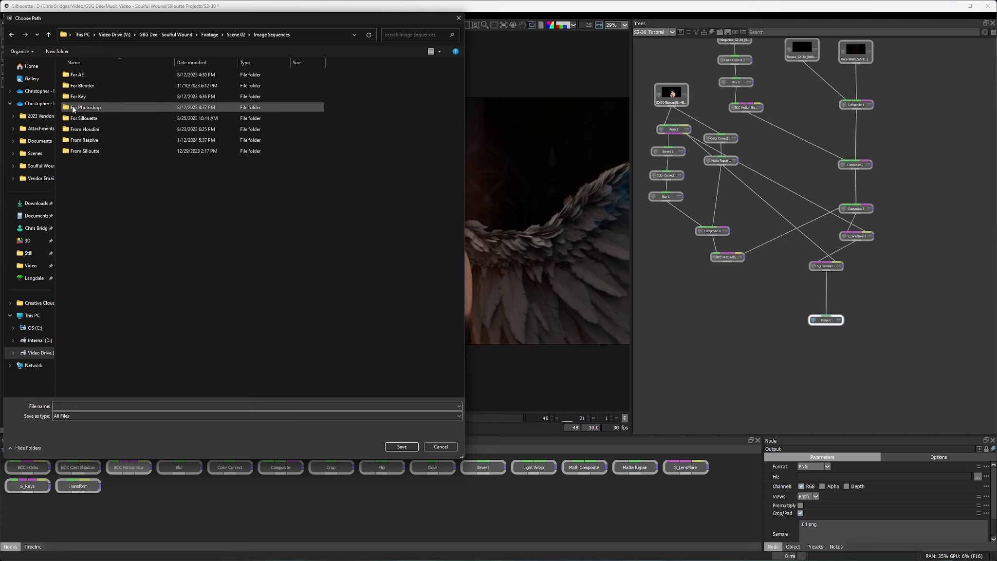
{"action": "left_click", "coordinate": [84, 152]}
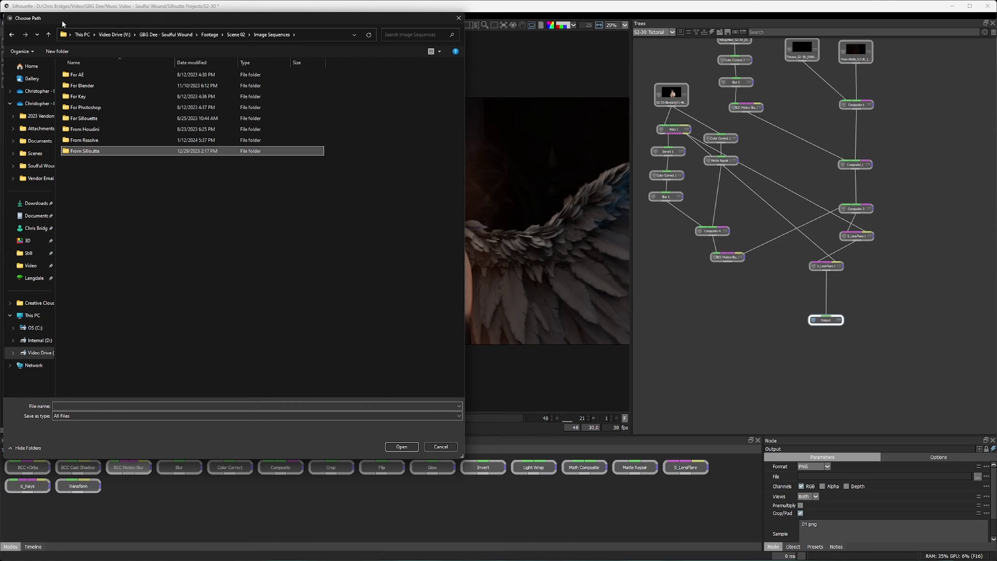
{"action": "double_click", "coordinate": [87, 152]}
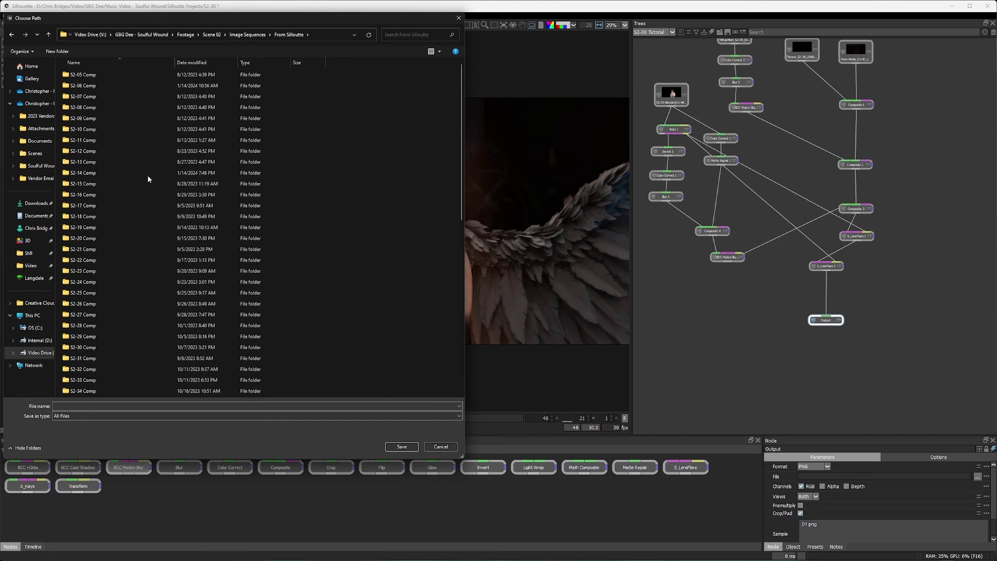
{"action": "scroll", "coordinate": [102, 256], "scroll_direction": "down", "scroll_amount": 4}
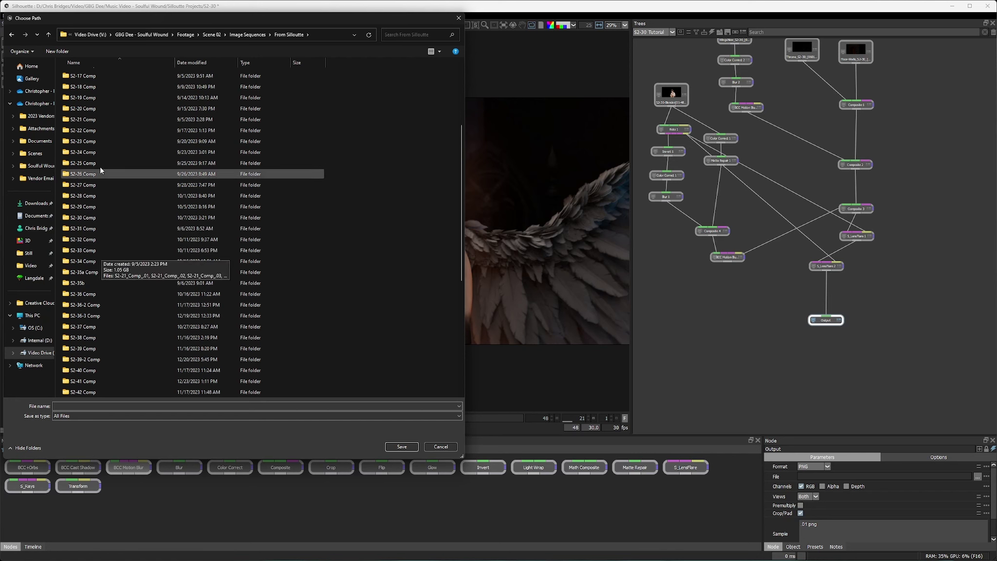
{"action": "double_click", "coordinate": [86, 219]}
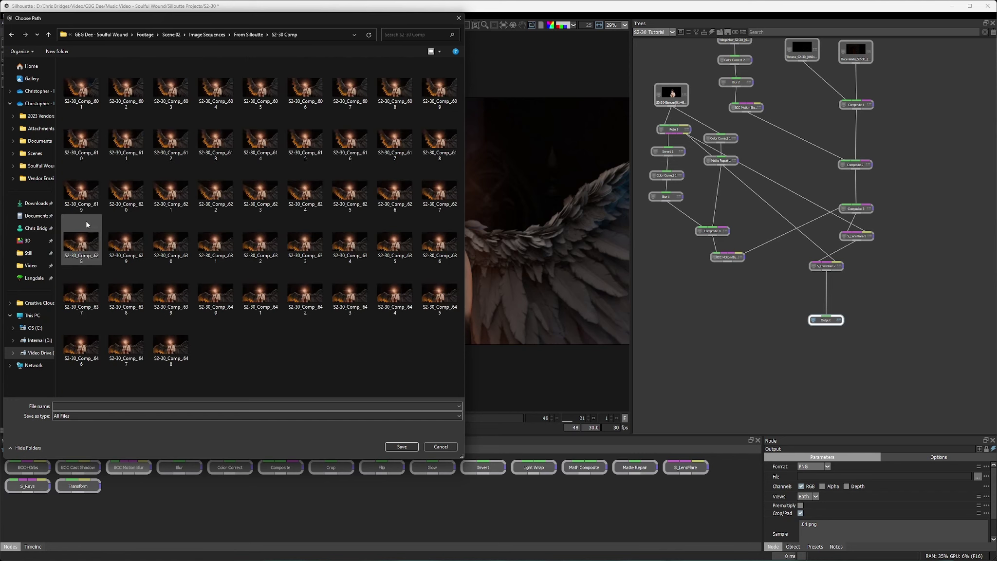
- Inspect the first and last existing frames of the S2-30_Comp sequence and cancel the path selection
{"action": "left_click", "coordinate": [84, 91]}
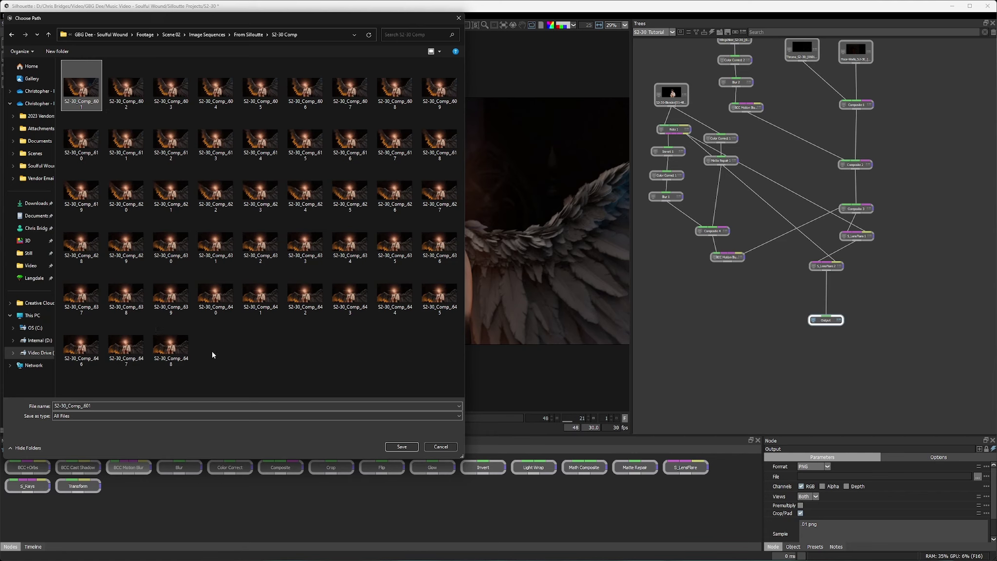
{"action": "left_click", "coordinate": [179, 349]}
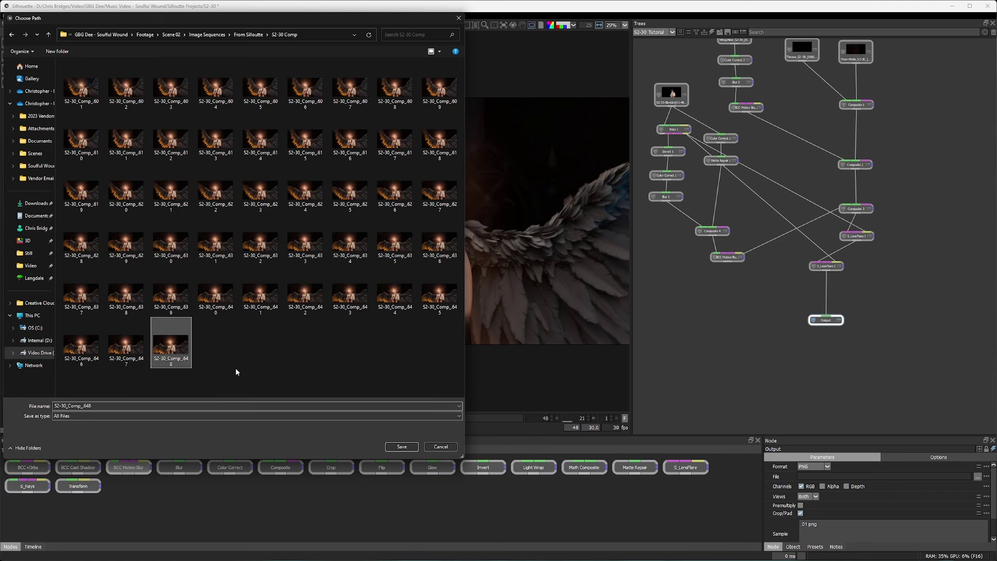
{"action": "left_click", "coordinate": [449, 448]}
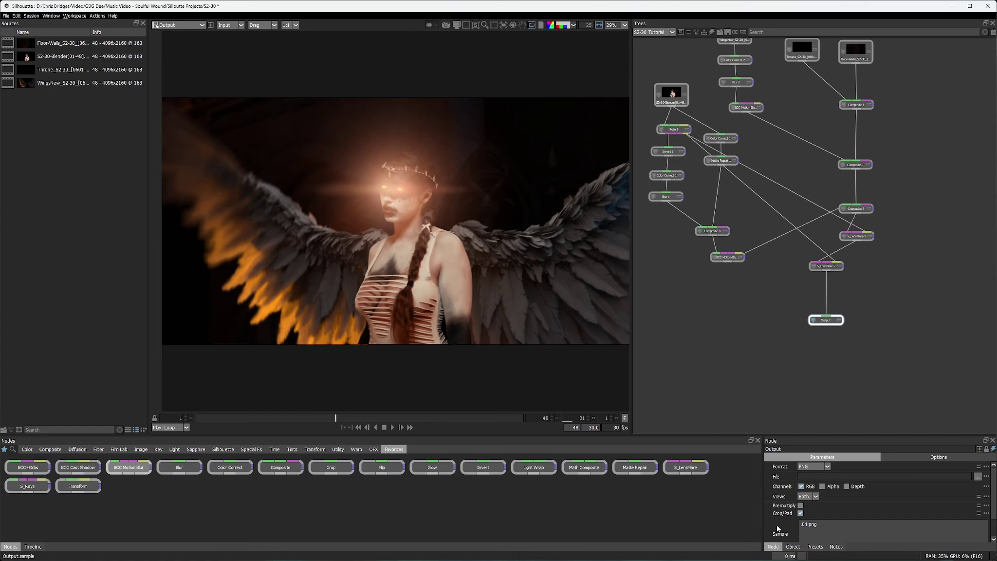
- Review the Output node's remaining options down to Sample and Render, and briefly play back the composite
{"action": "scroll", "coordinate": [782, 519], "scroll_direction": "down", "scroll_amount": 2}
{"action": "scroll", "coordinate": [776, 516], "scroll_direction": "down", "scroll_amount": 1}
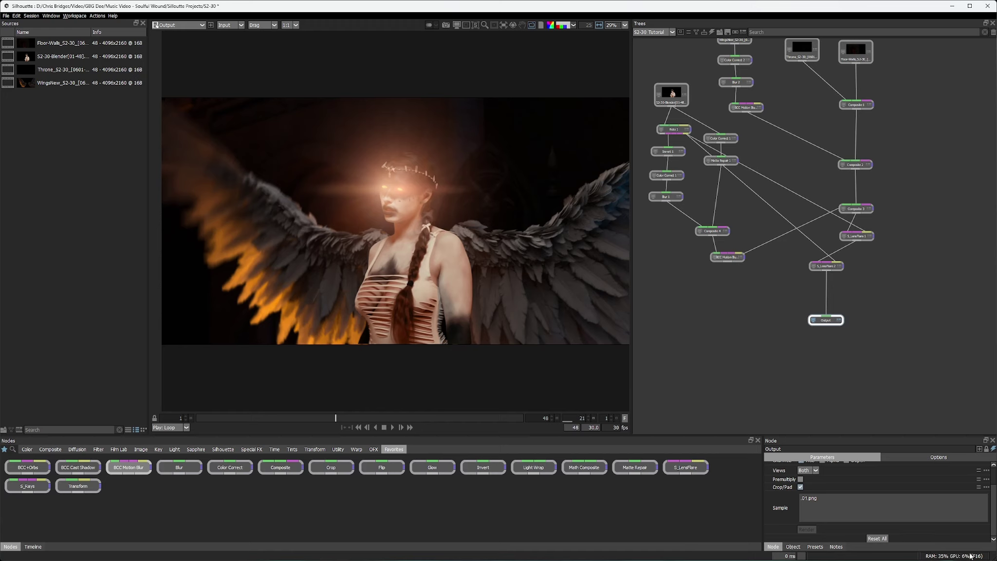
{"action": "left_click", "coordinate": [391, 427]}
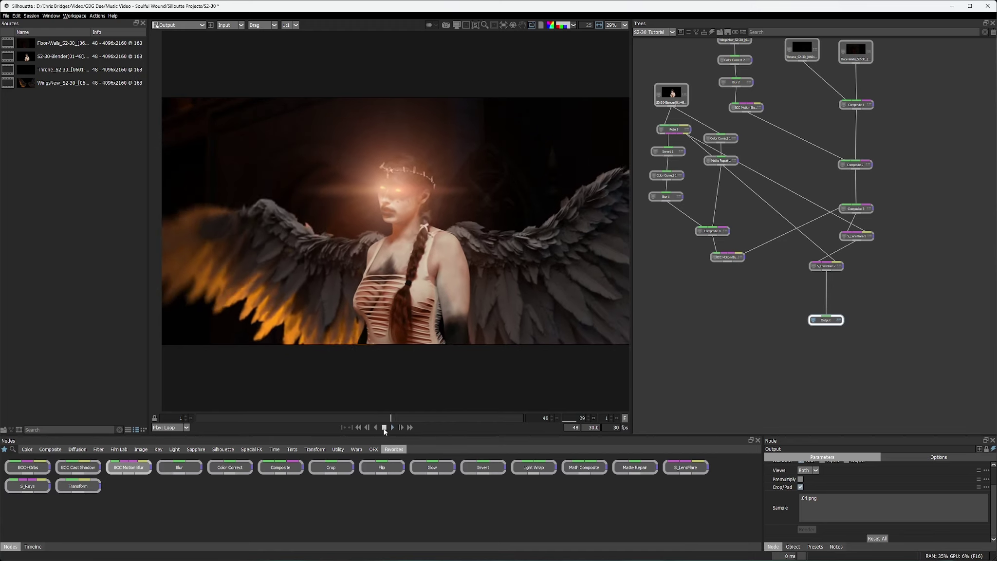
{"action": "left_click", "coordinate": [384, 427]}
- Scrub through the final output to review the finished composite at frames 31, 24, 48 and 28
{"action": "left_click_drag", "start_coordinate": [447, 418], "coordinate": [404, 420]}
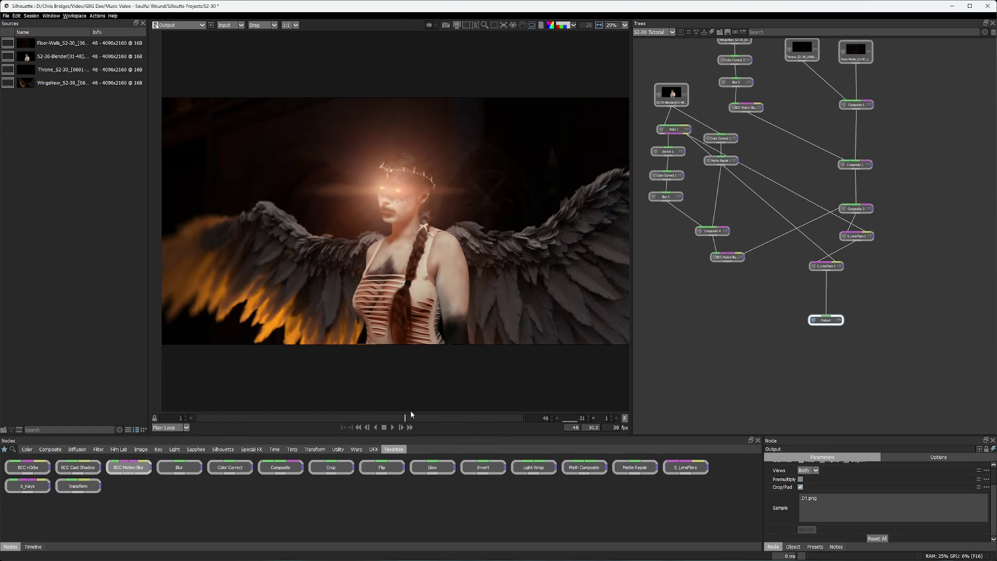
{"action": "left_click_drag", "start_coordinate": [405, 420], "coordinate": [357, 427]}
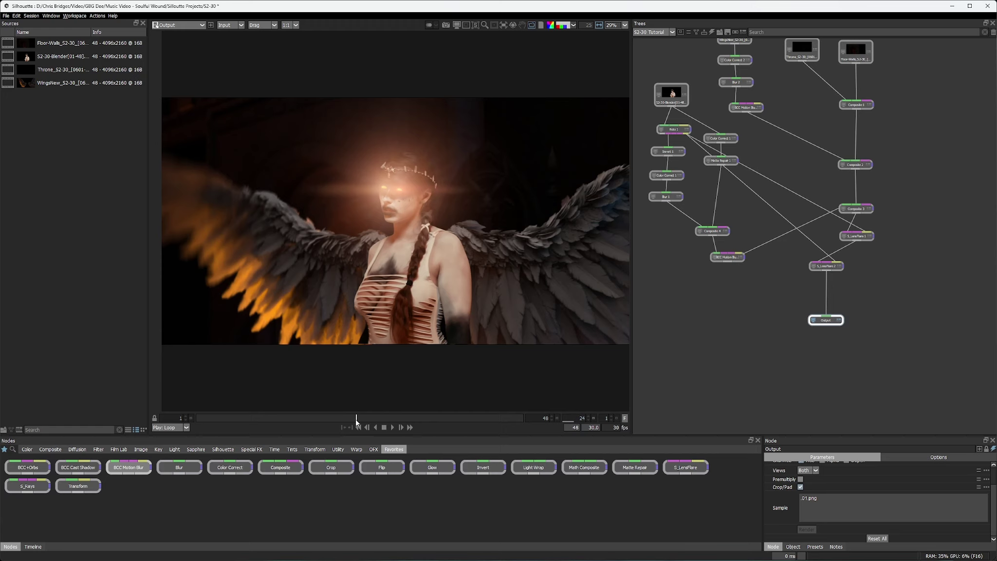
{"action": "left_click_drag", "start_coordinate": [357, 422], "coordinate": [540, 419]}
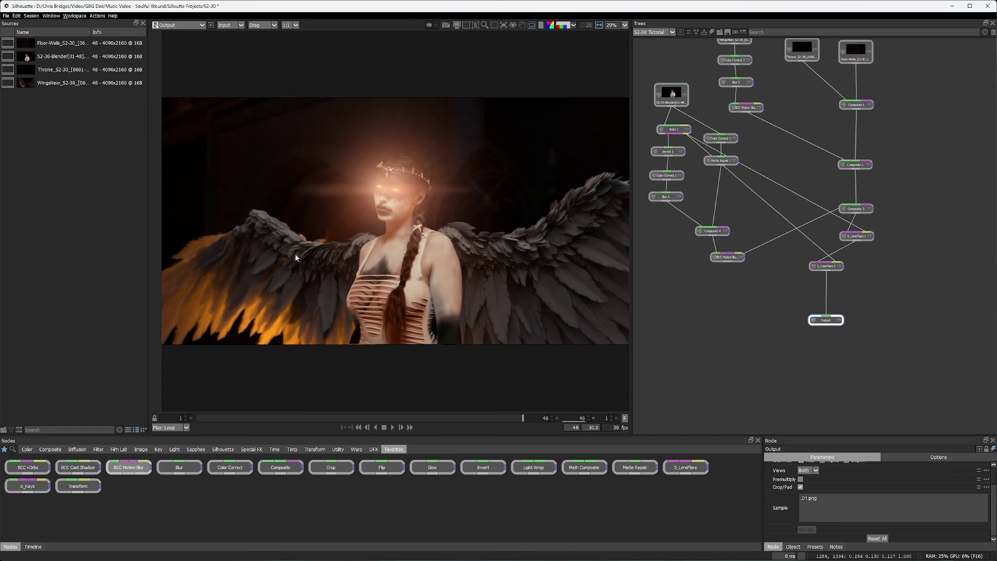
{"action": "left_click_drag", "start_coordinate": [522, 419], "coordinate": [384, 419]}
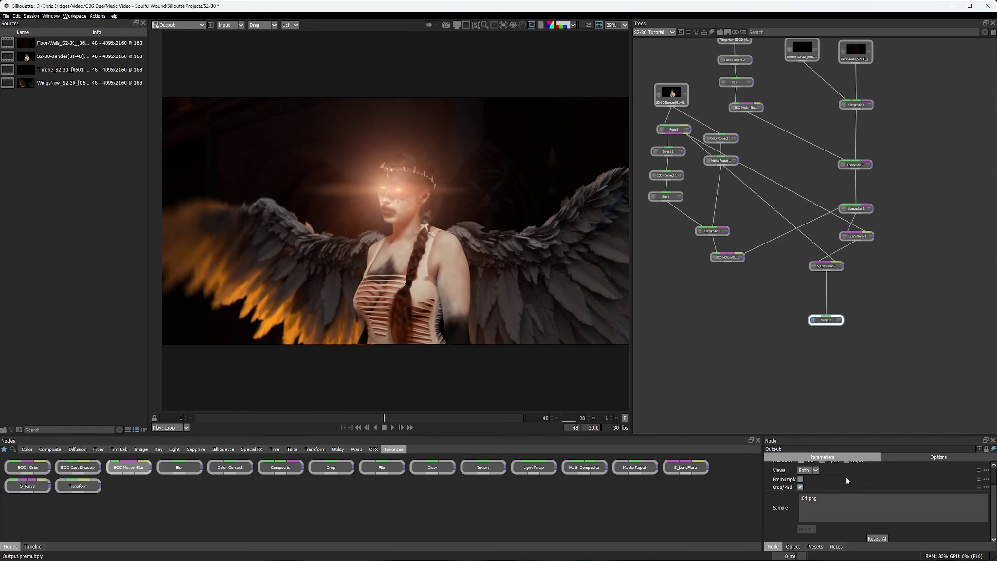
- Start choosing the Output node's file path and create a new folder named Test on Video Drive (V:)
{"action": "scroll", "coordinate": [874, 476], "scroll_direction": "up", "scroll_amount": 2}
{"action": "left_click", "coordinate": [978, 477]}
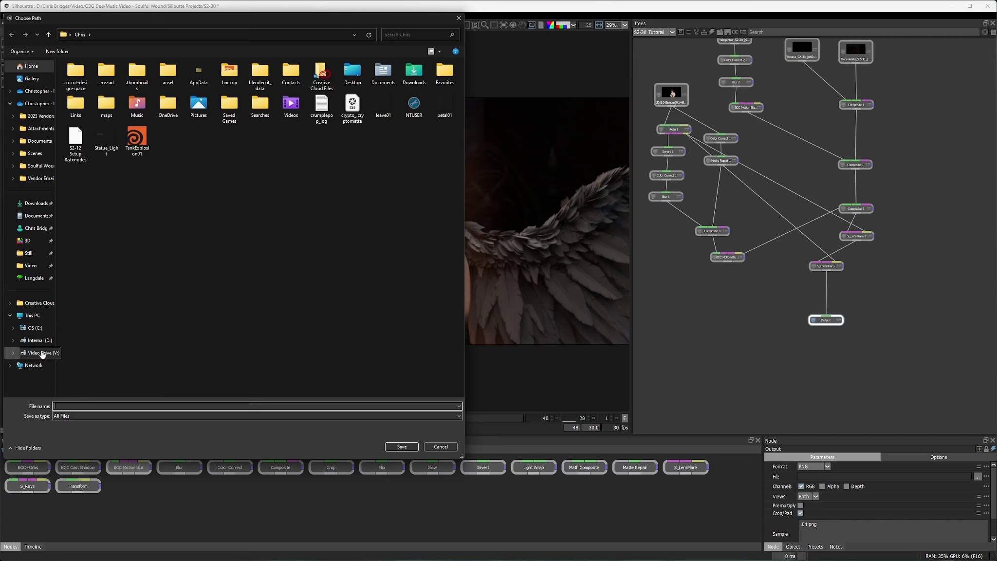
{"action": "left_click", "coordinate": [42, 353]}
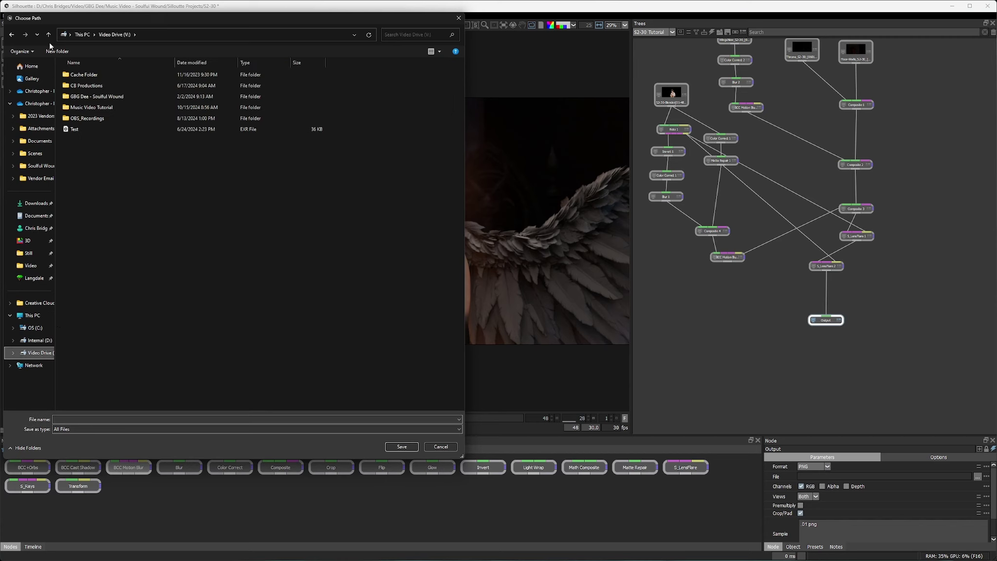
{"action": "left_click", "coordinate": [54, 50]}
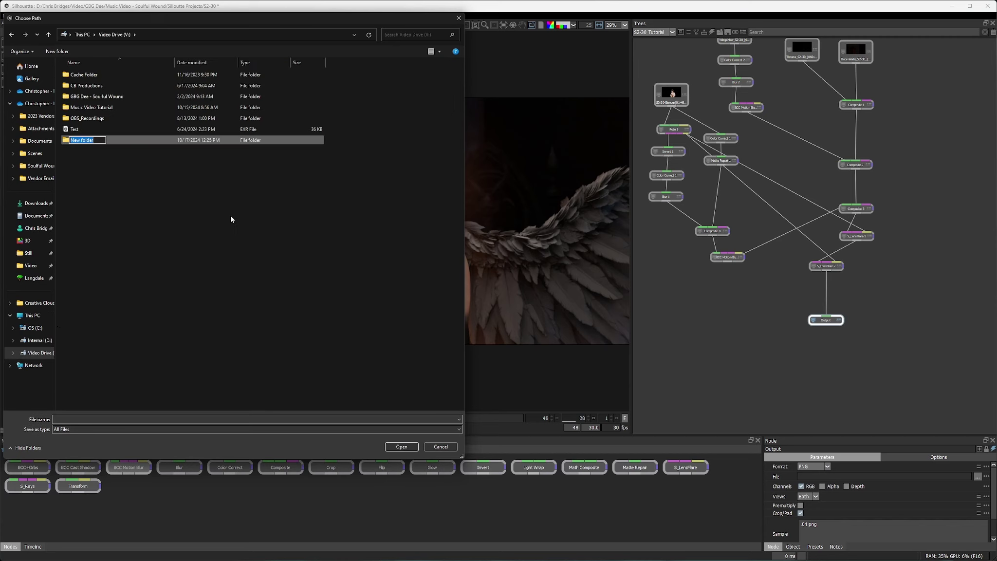
{"action": "type", "text": "Test"}
{"action": "key", "text": "Return"}
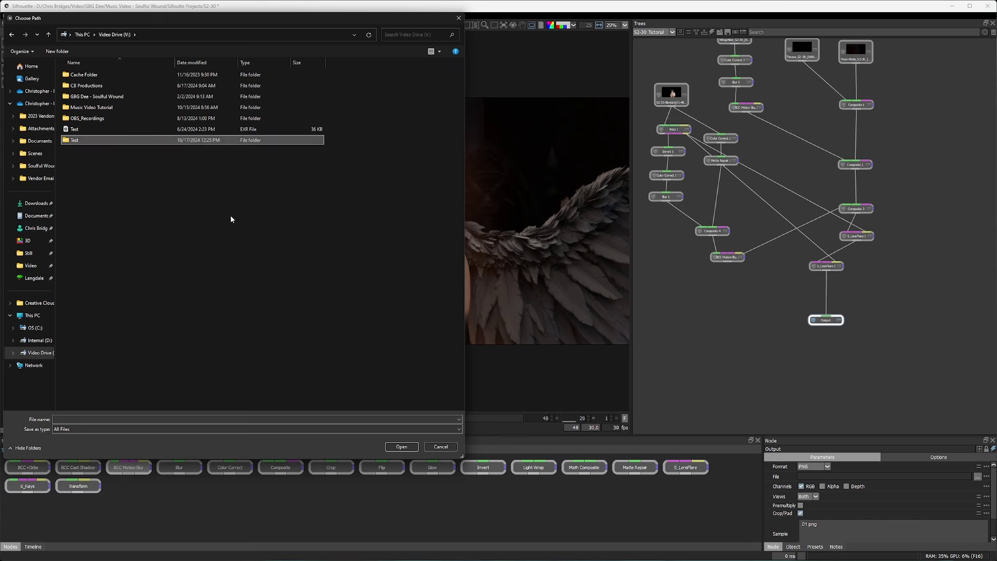
- Set the Output node's file to Test inside the new Test folder
{"action": "double_click", "coordinate": [78, 140]}
{"action": "left_click", "coordinate": [97, 420]}
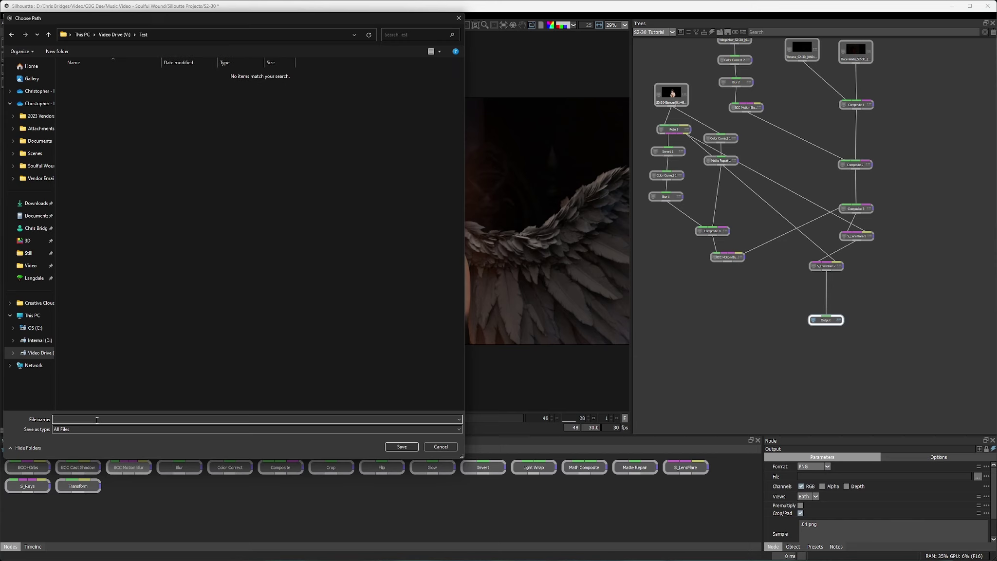
{"action": "type", "text": "Test"}
{"action": "left_click", "coordinate": [401, 446]}
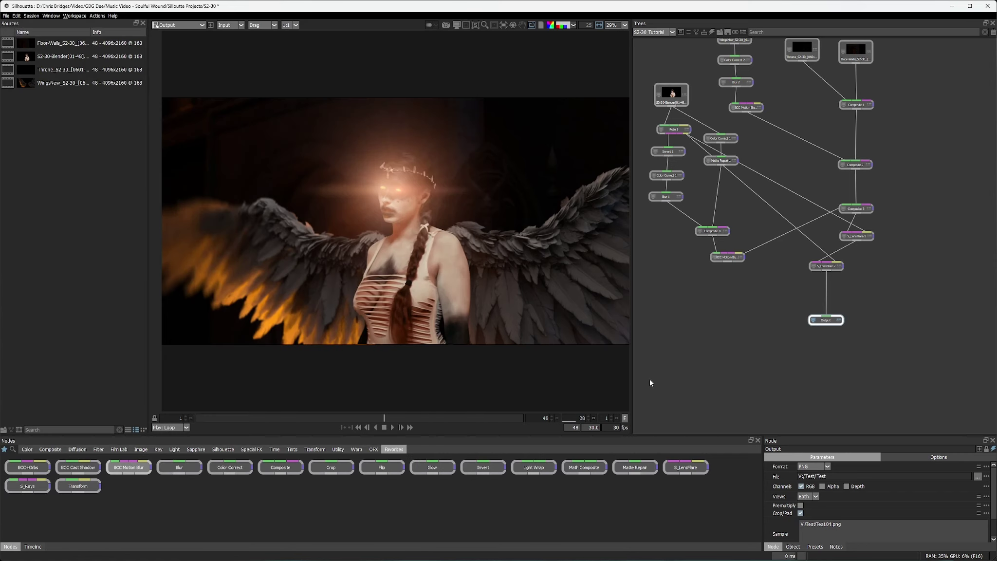
- Set the Output node's render options to a custom range of frames 1 to 24 and apply them
{"action": "scroll", "coordinate": [789, 511], "scroll_direction": "down", "scroll_amount": 1}
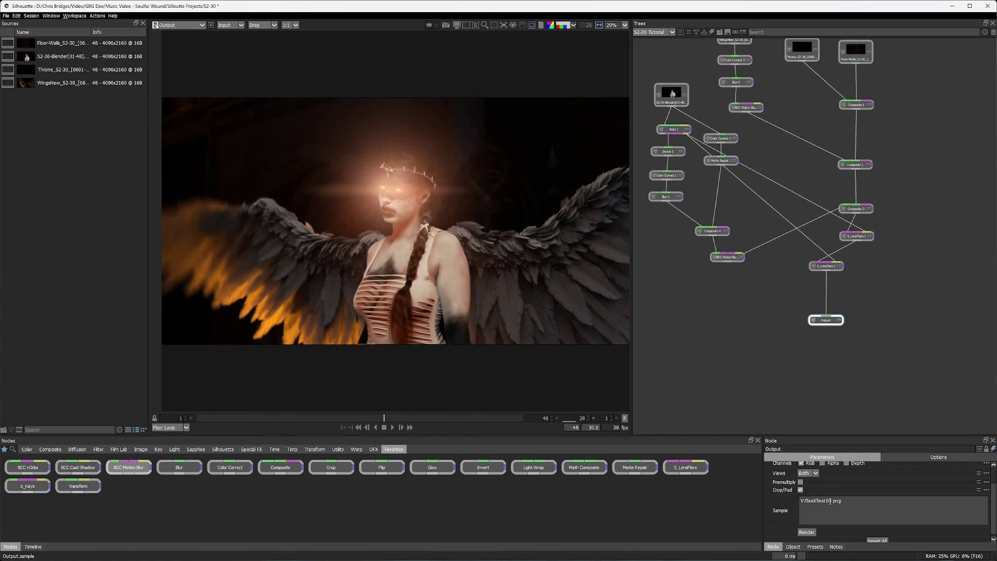
{"action": "left_click", "coordinate": [807, 532]}
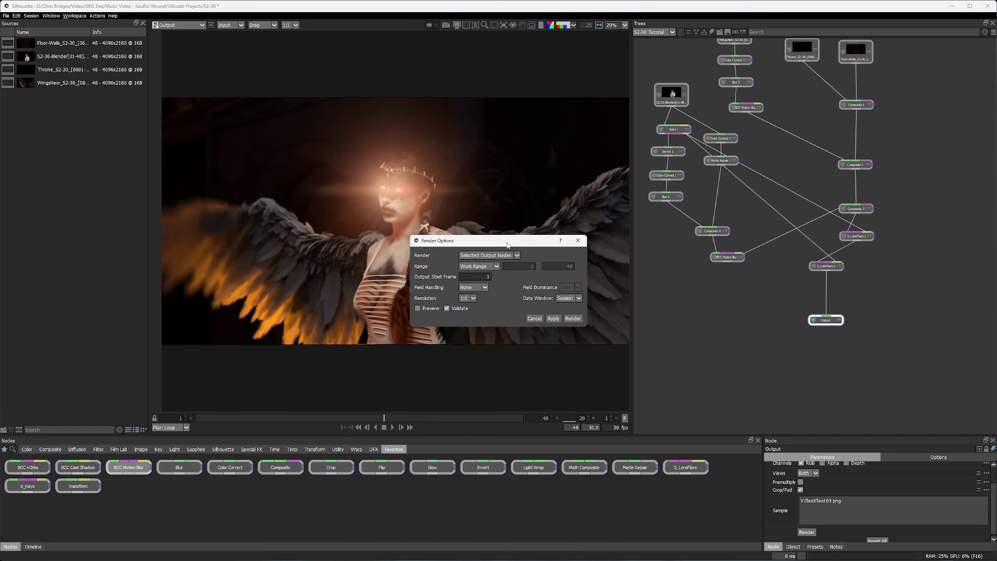
{"action": "left_click_drag", "start_coordinate": [509, 240], "coordinate": [420, 188]}
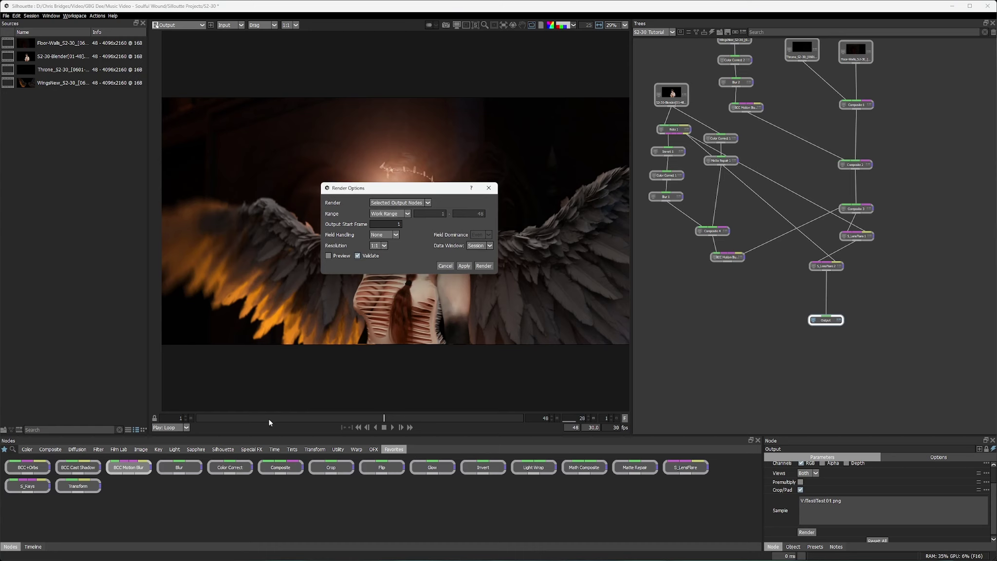
{"action": "left_click", "coordinate": [407, 214]}
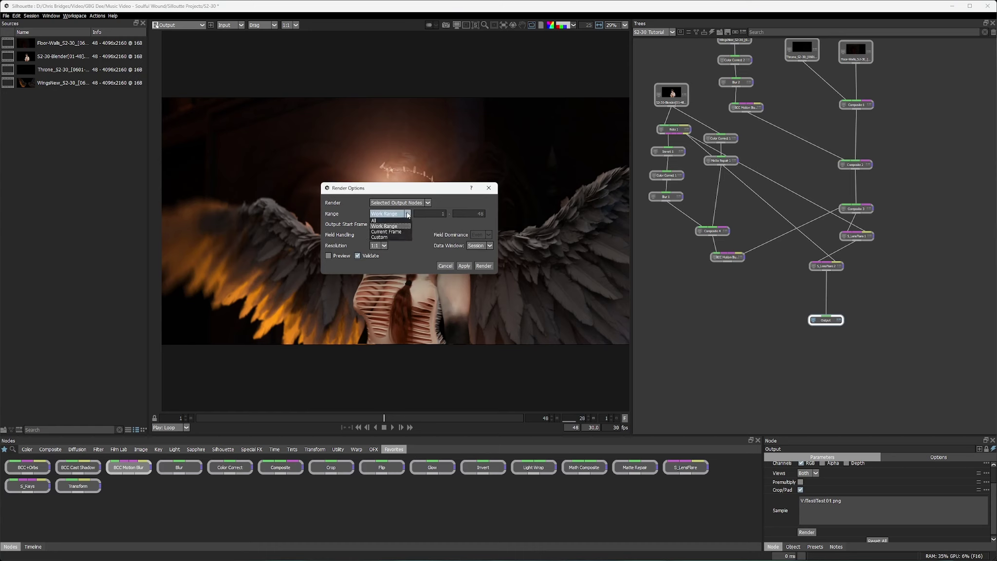
{"action": "left_click", "coordinate": [386, 237]}
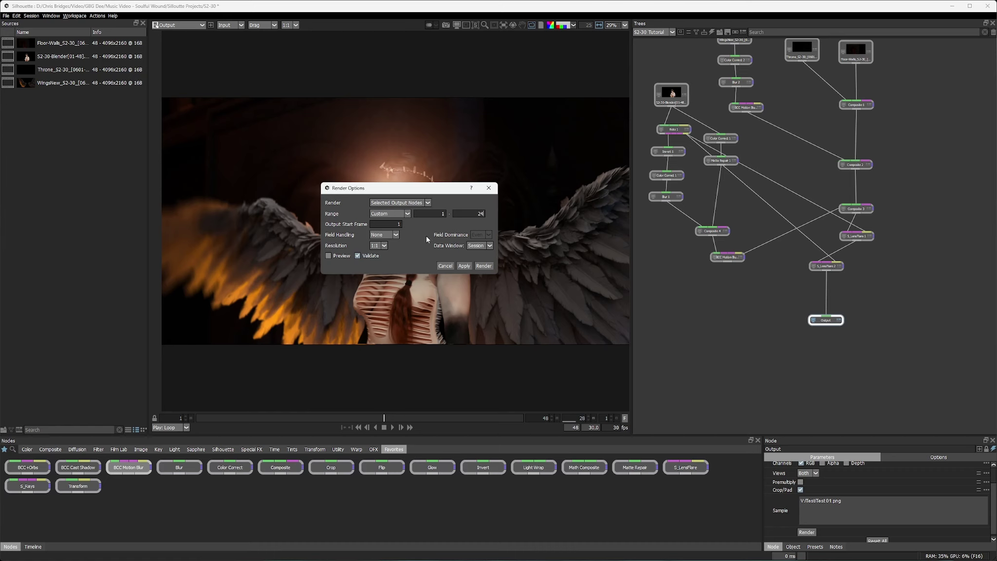
{"action": "left_click", "coordinate": [465, 266]}
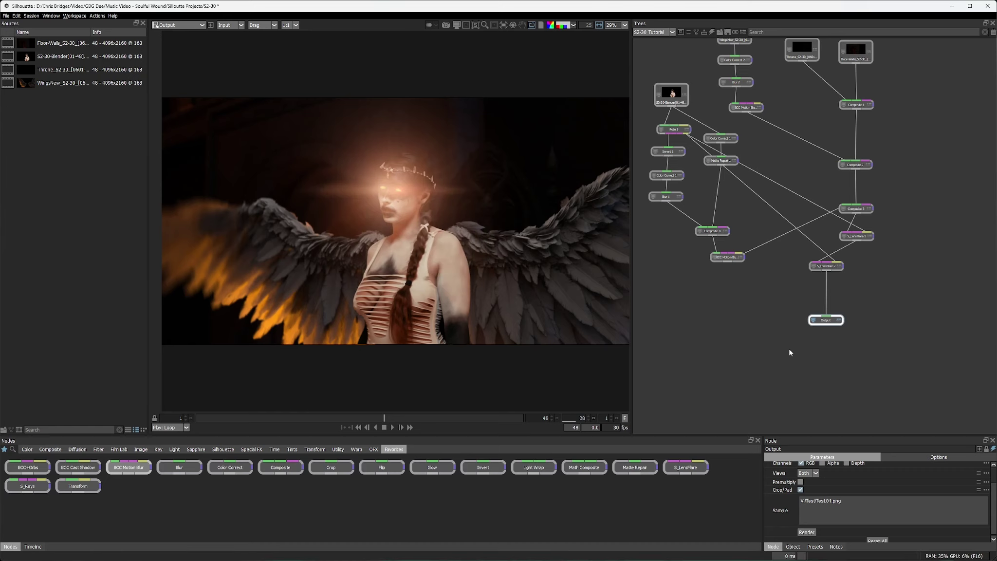
- Try a custom render range of 25 to 48 with output start frame 25, and cancel the render options
{"action": "left_click", "coordinate": [806, 532]}
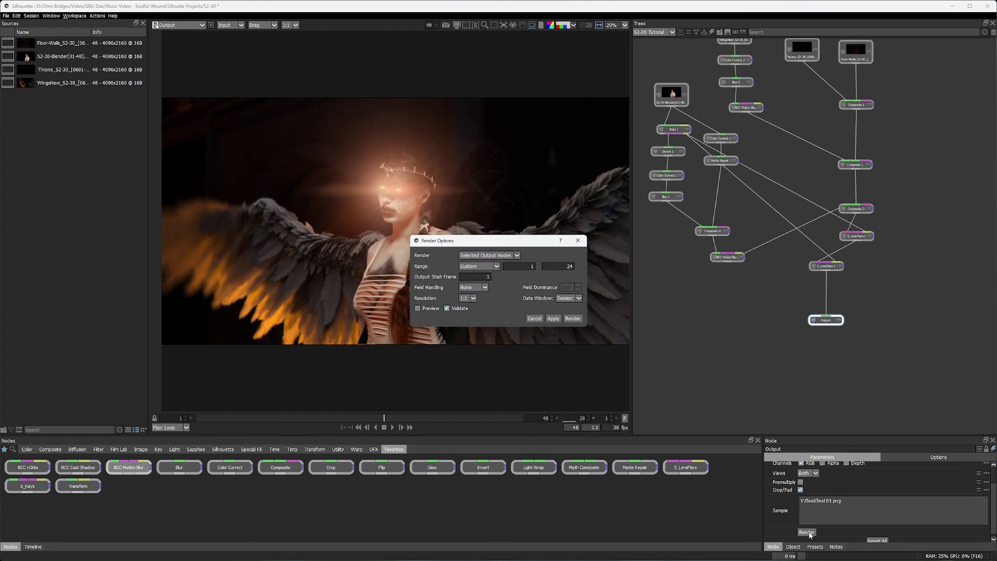
{"action": "left_click_drag", "start_coordinate": [547, 236], "coordinate": [440, 208]}
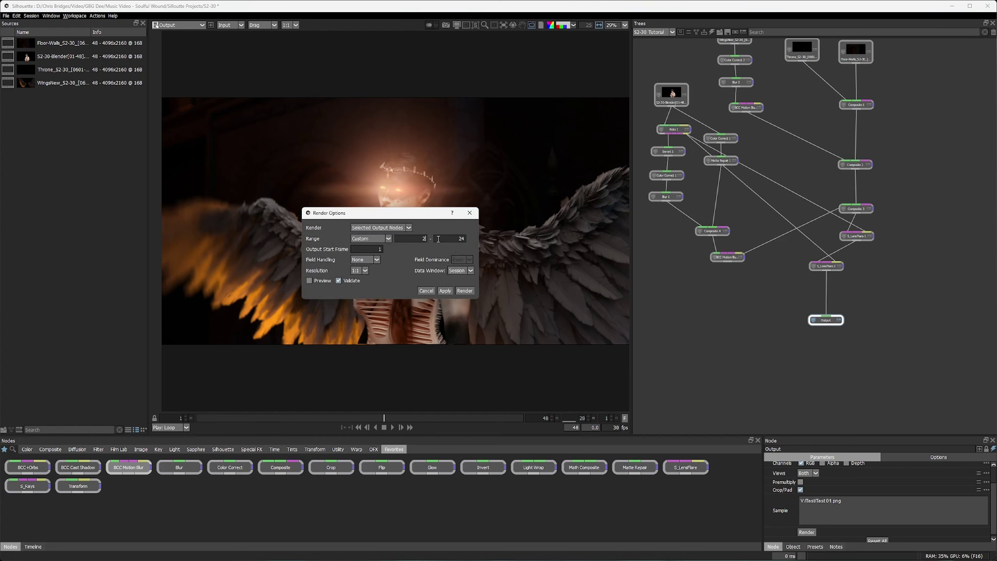
{"action": "key", "text": "Tab"}
{"action": "type", "text": "48"}
{"action": "left_click_drag", "start_coordinate": [427, 216], "coordinate": [444, 207]}
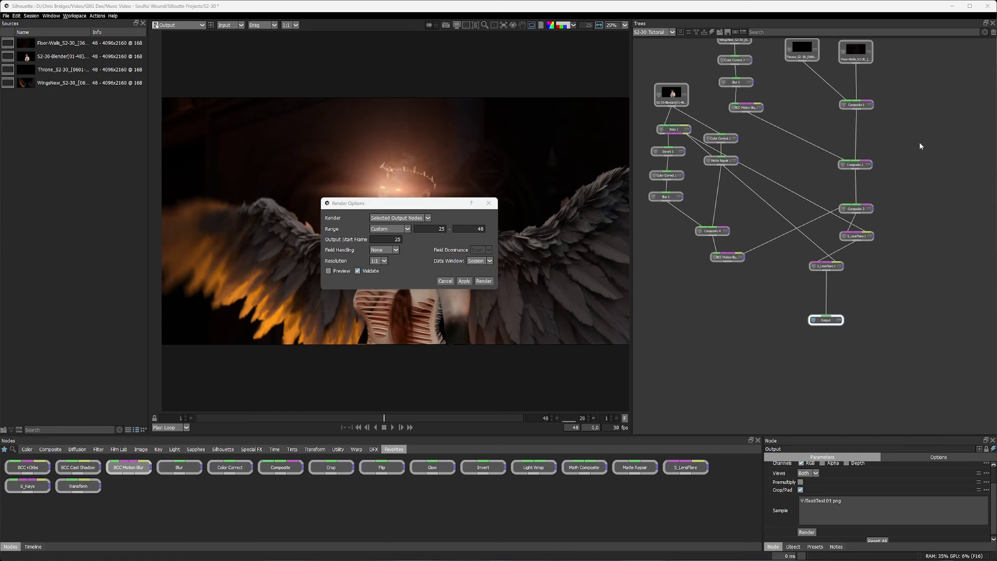
{"action": "left_click", "coordinate": [445, 282]}
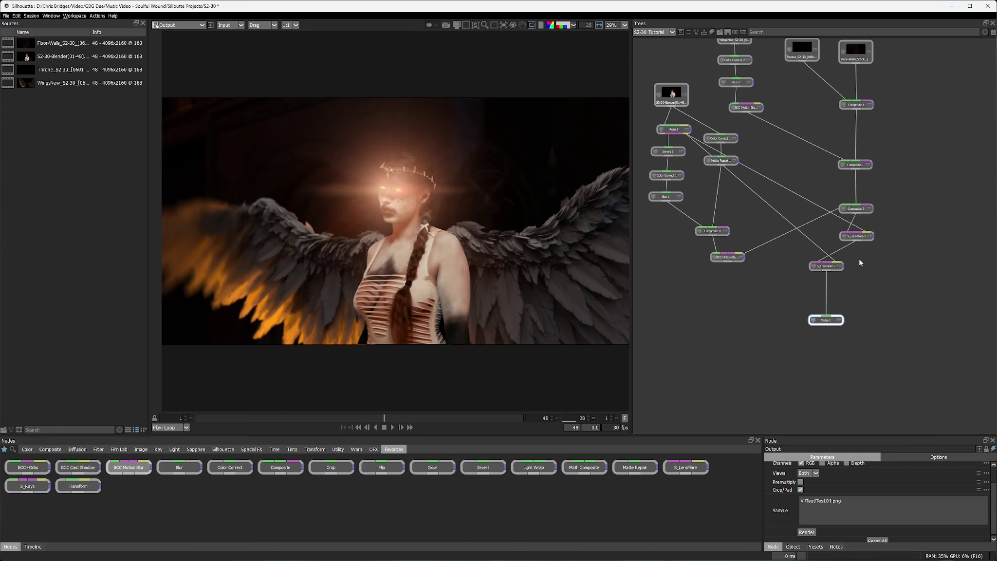
{"action": "key", "text": "f"}
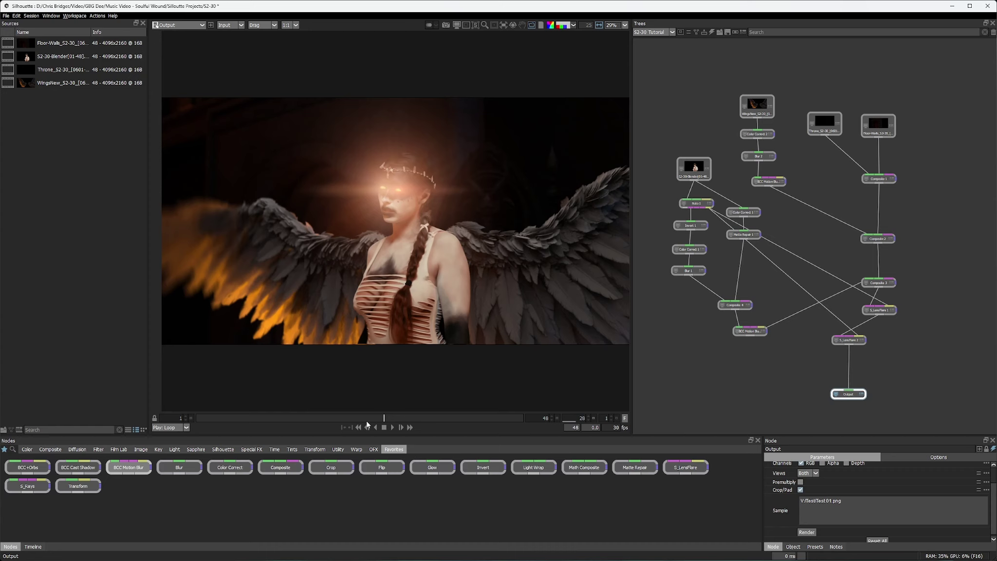
{"action": "left_click_drag", "start_coordinate": [384, 418], "coordinate": [621, 418]}
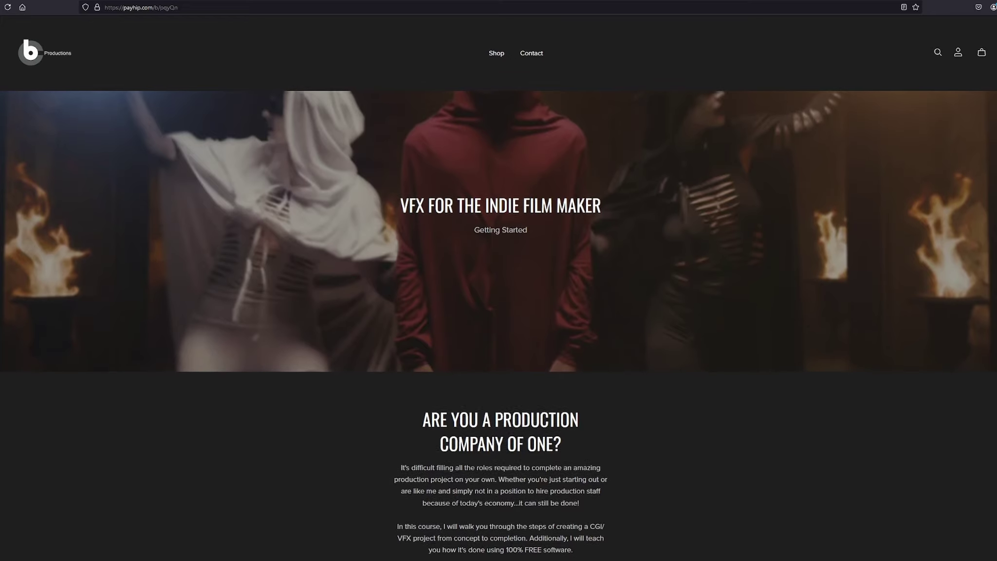
- Read through the VFX for the Indie Film Maker course web page down past its registration section
{"action": "scroll", "coordinate": [498, 327], "scroll_direction": "down", "scroll_amount": 3}
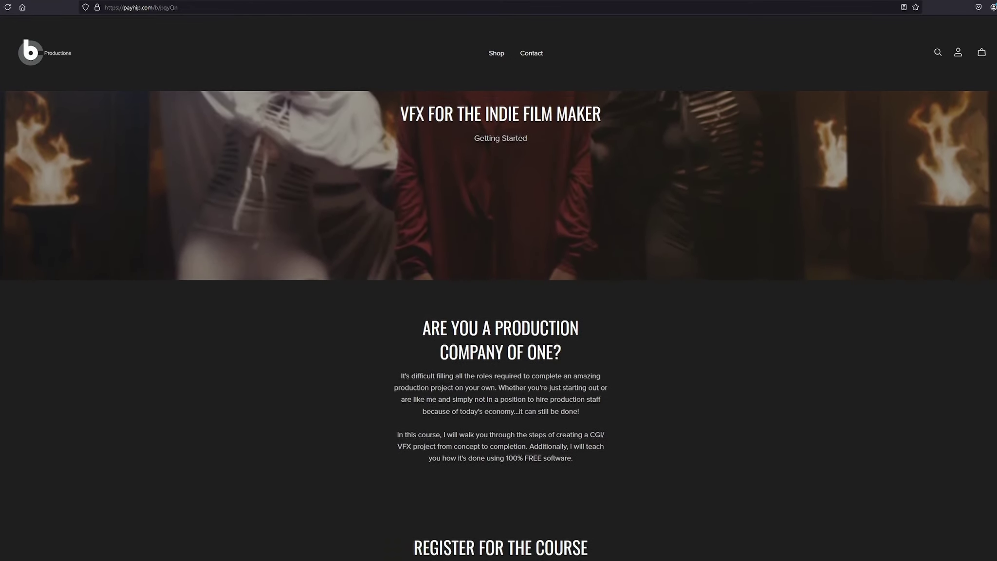
{"action": "scroll", "coordinate": [498, 326], "scroll_direction": "down", "scroll_amount": 3}
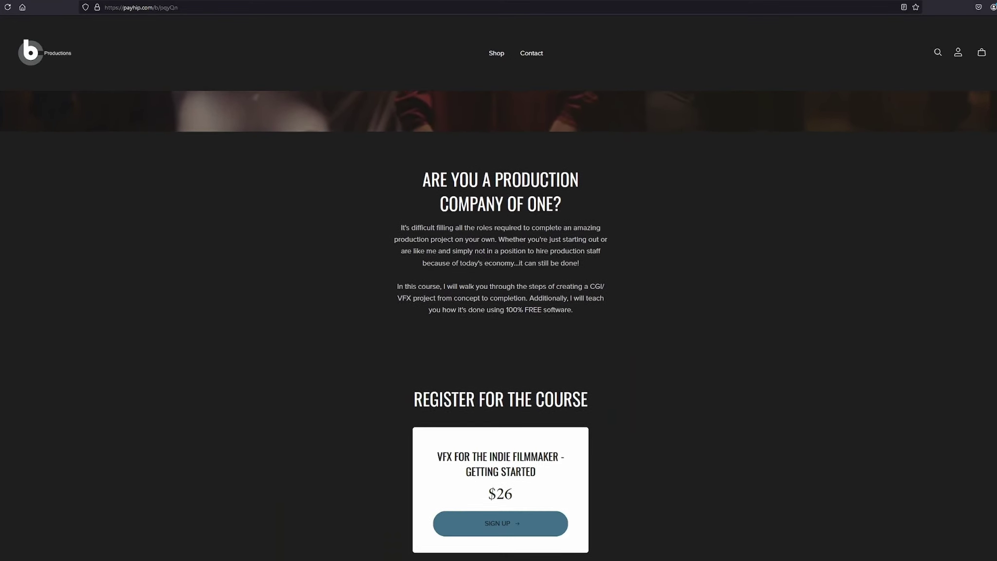
{"action": "scroll", "coordinate": [498, 326], "scroll_direction": "down", "scroll_amount": 3}
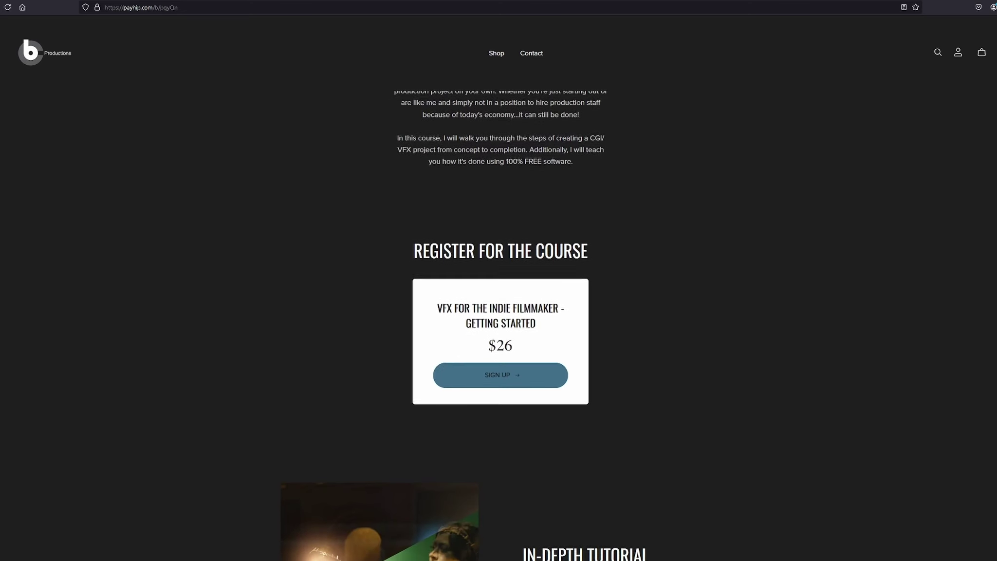
{"action": "scroll", "coordinate": [499, 327], "scroll_direction": "down", "scroll_amount": 3}
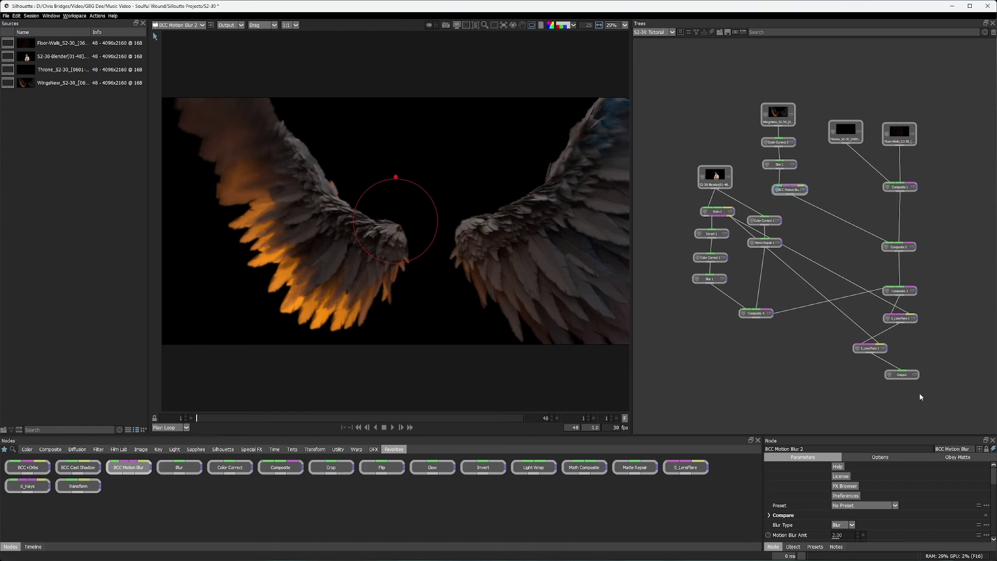
- Select the Output node, and switch to After Effects to play back the Main 09 composition
{"action": "left_click", "coordinate": [904, 374]}
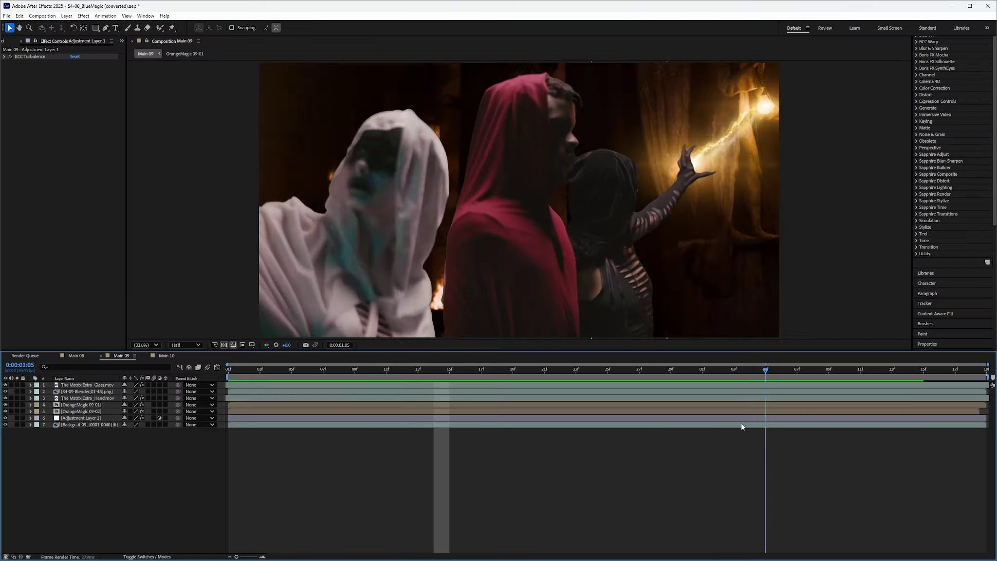
{"action": "key", "text": "space"}
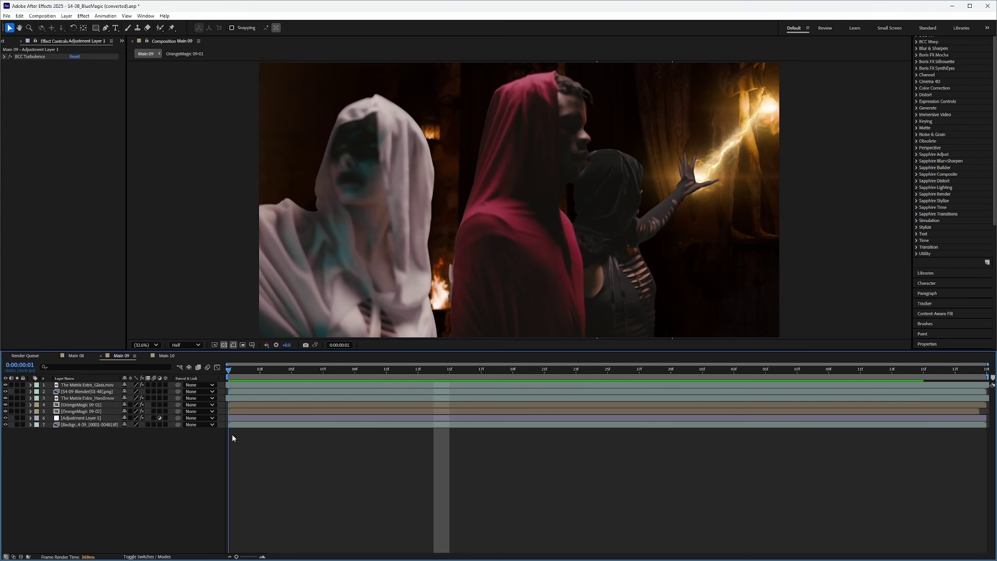